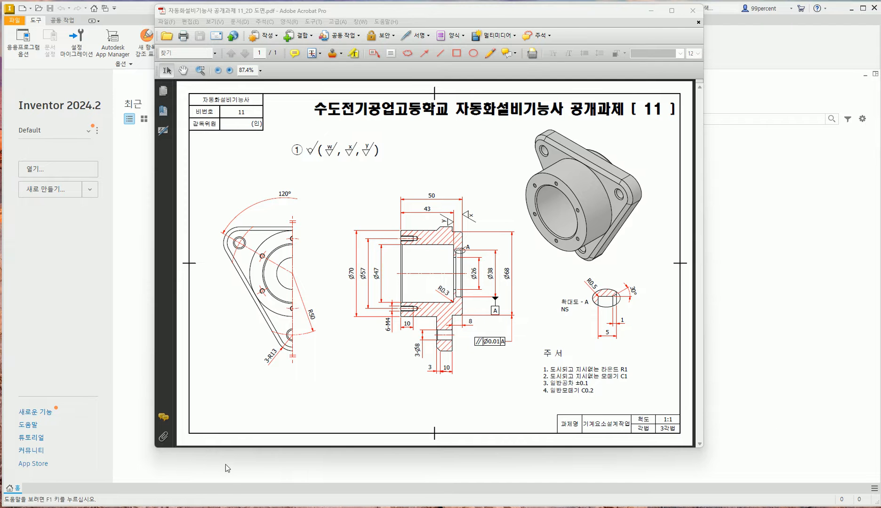
Create a new metric part from the Standard (mm).ipt template
click(125, 277)
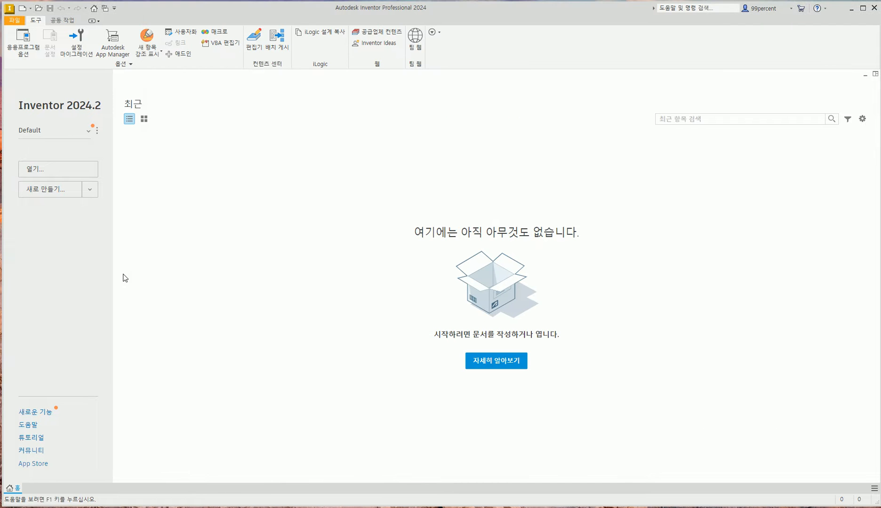
click(15, 20)
click(35, 56)
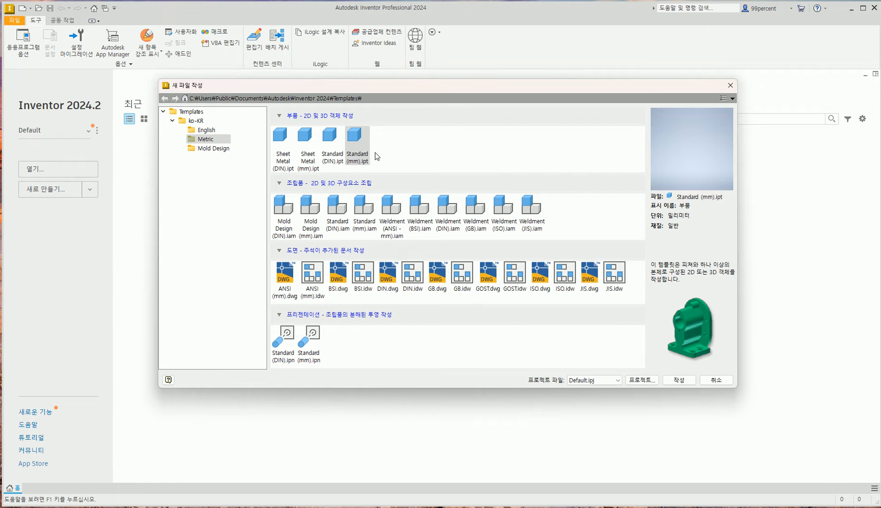
click(680, 380)
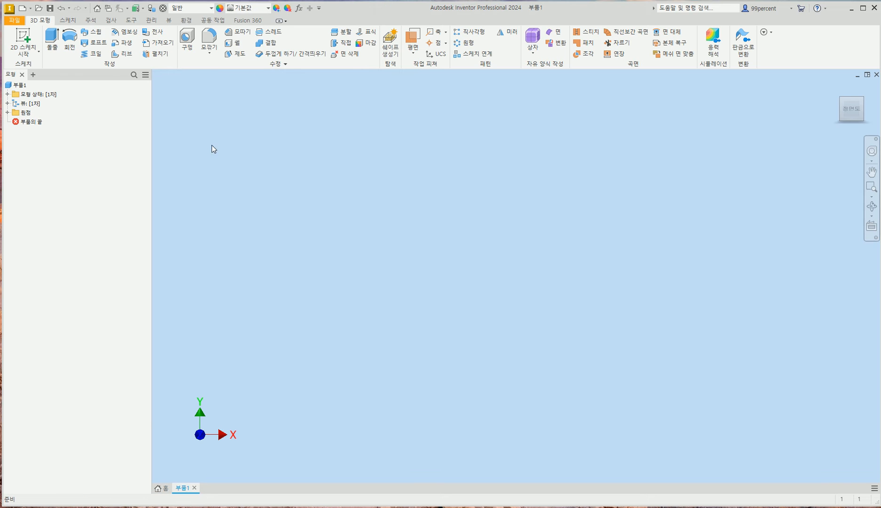
Start a 2D sketch on the XY plane of the new part
click(23, 37)
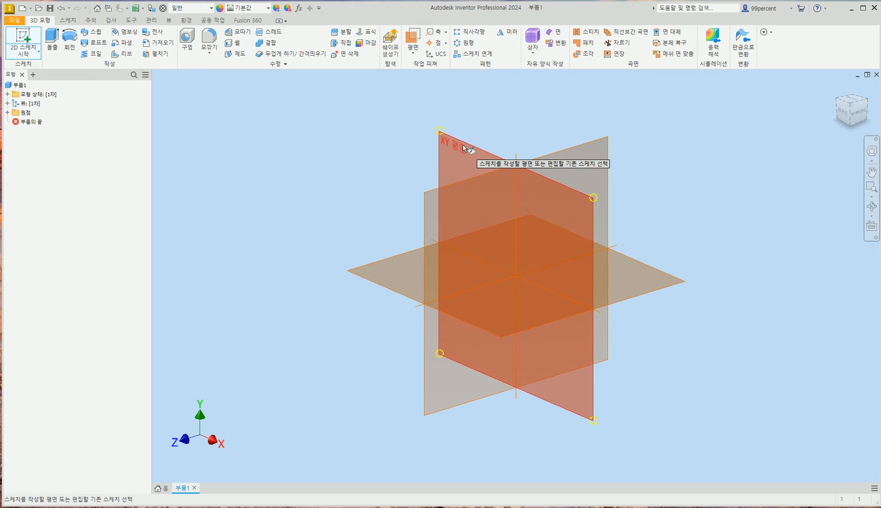
click(463, 148)
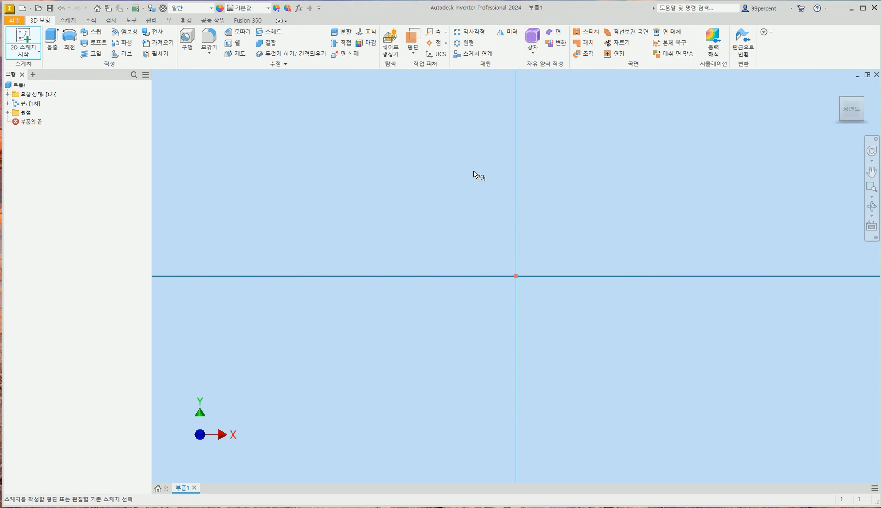
mouse_move(549, 266)
middle_down()
mouse_move(435, 294)
mouse_move(457, 273)
middle_up()
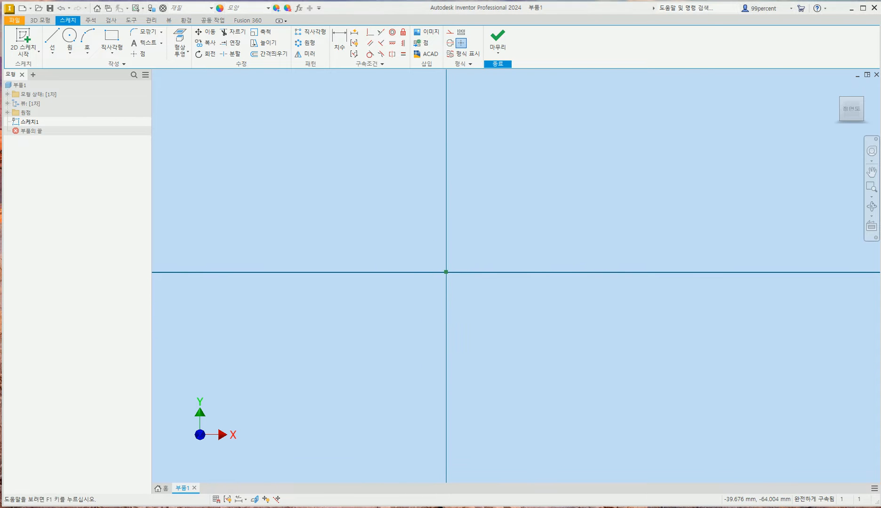
Check the reference drawing and sketch a vertical line 50 mm long downward from the origin
click(313, 504)
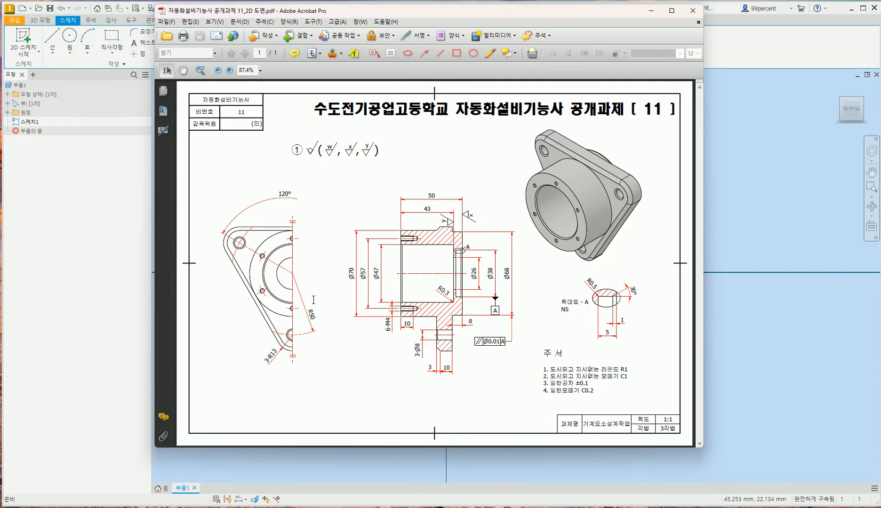
click(737, 307)
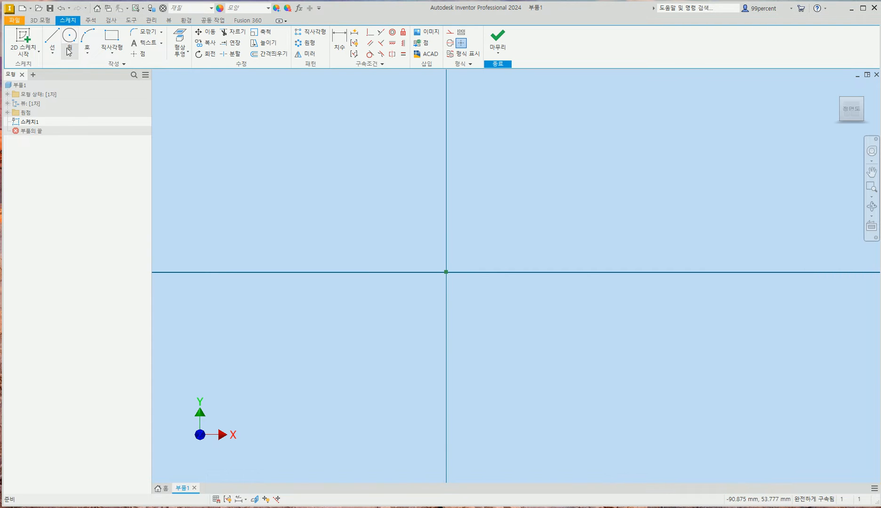
click(52, 40)
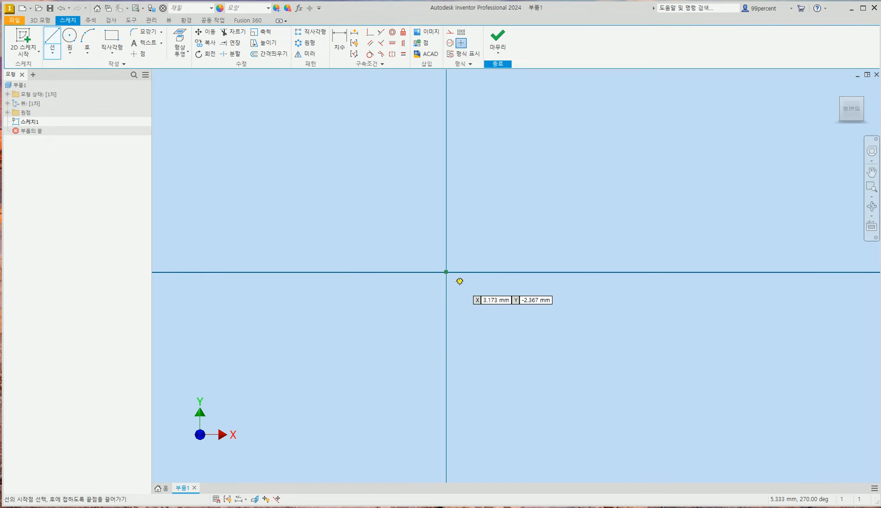
click(447, 272)
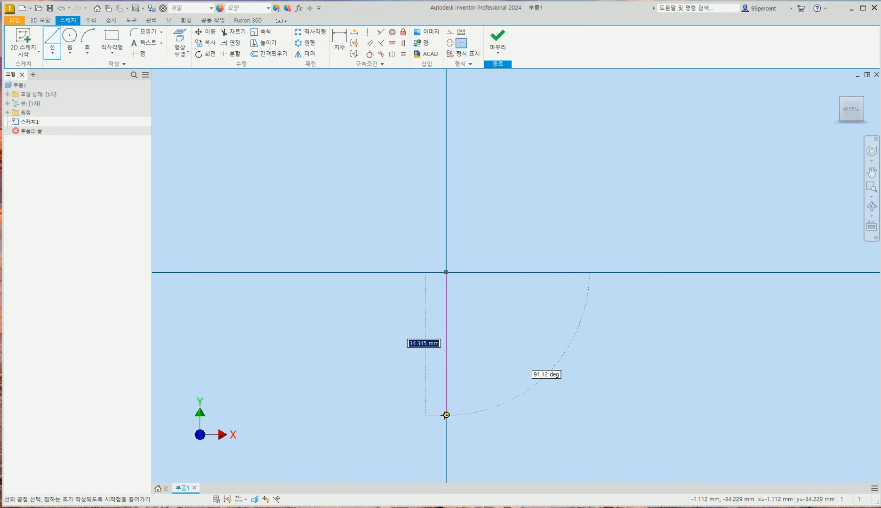
scroll(449, 429, up, 2)
middle_drag(443, 420, 454, 261)
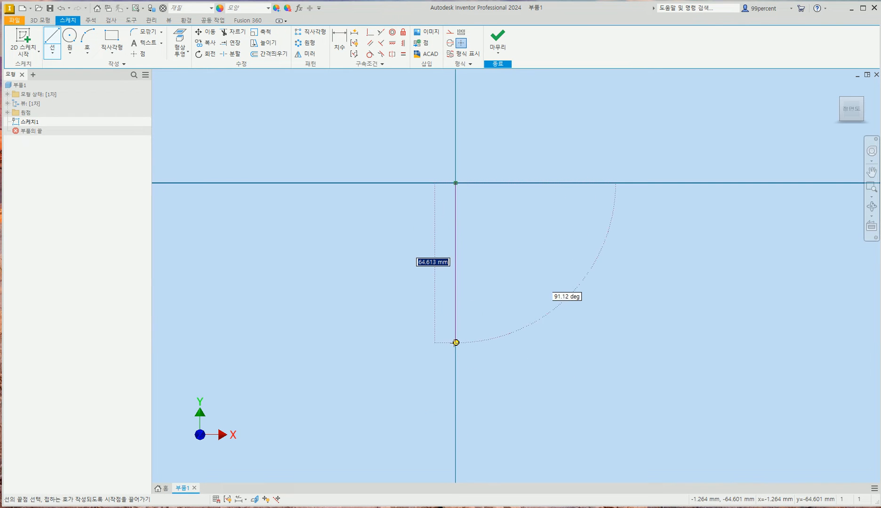
text(50)
key(Return)
key(Escape)
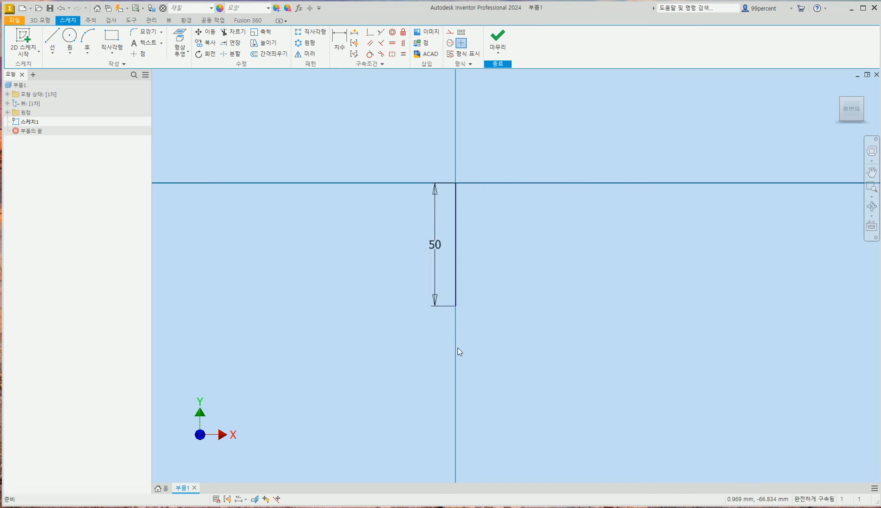
Convert the 50 mm vertical line to construction geometry
scroll(522, 270, up, 1)
middle_drag(522, 270, 497, 323)
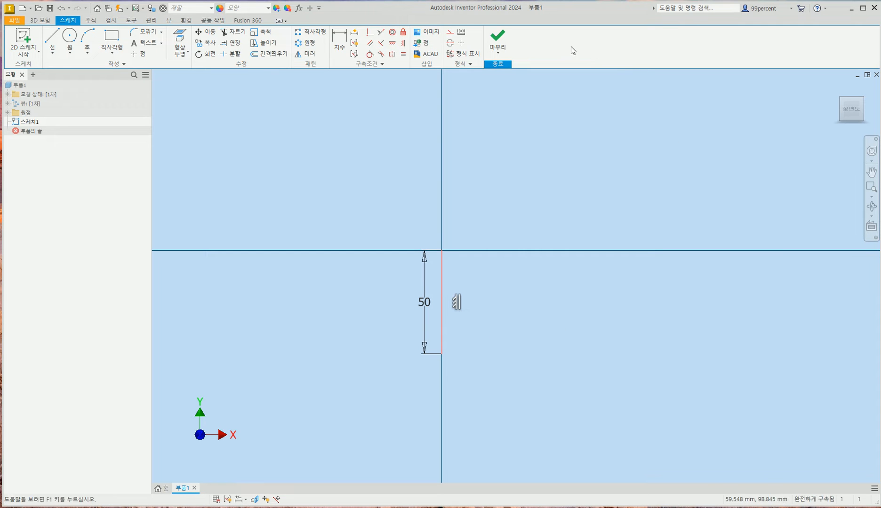
click(455, 35)
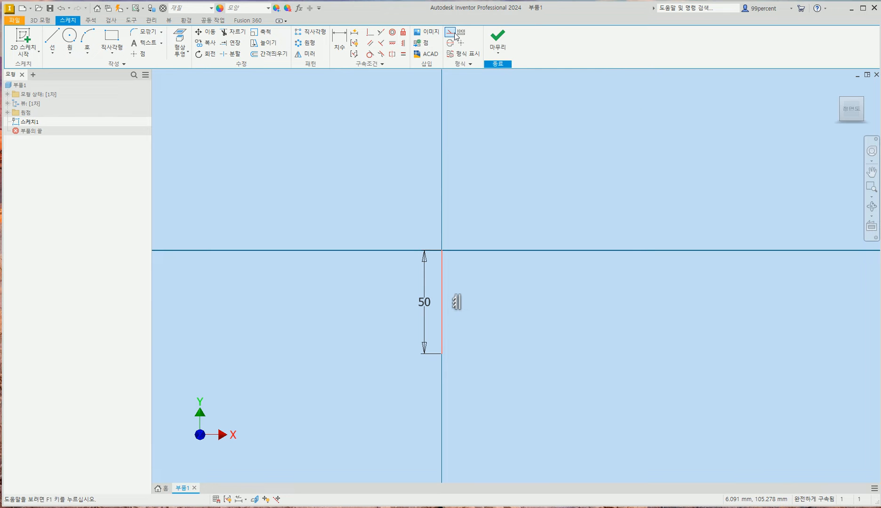
click(553, 327)
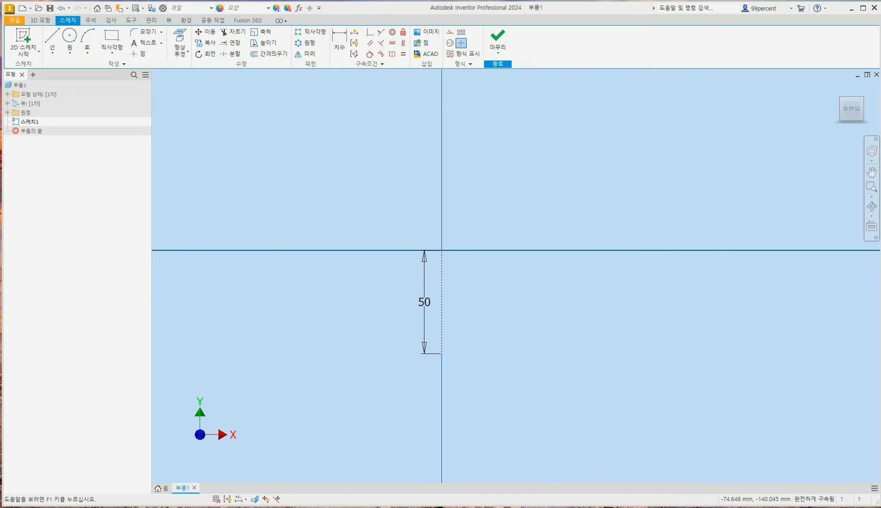
Check the reference drawing and sketch two concentric circles, 8 mm and 26 mm in diameter, centred on the construction line's lower end
click(278, 507)
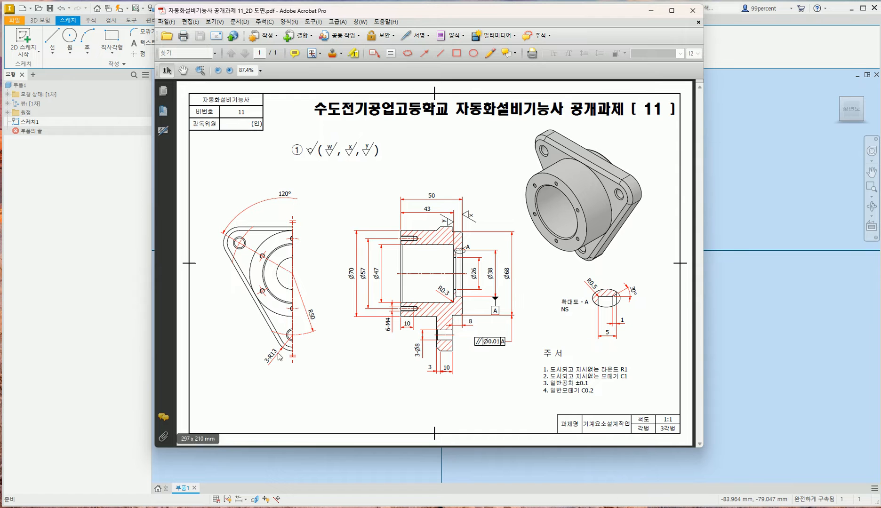
click(754, 321)
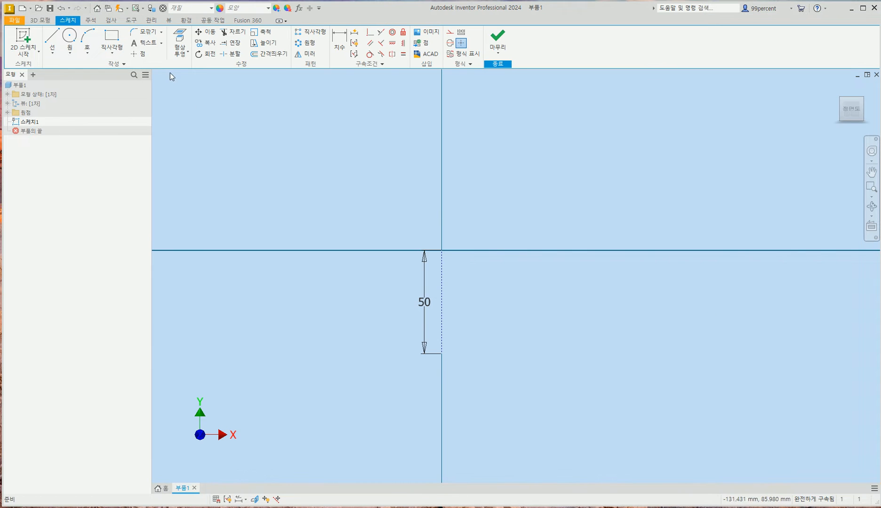
click(70, 37)
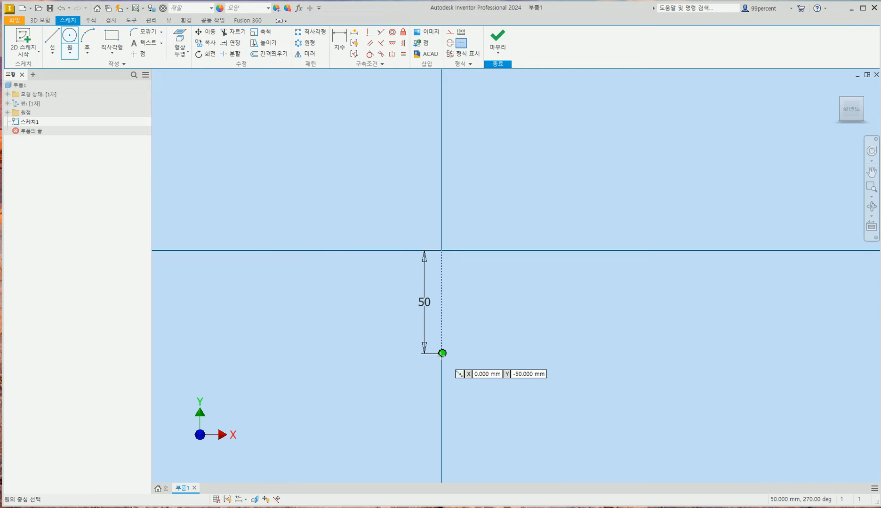
click(442, 353)
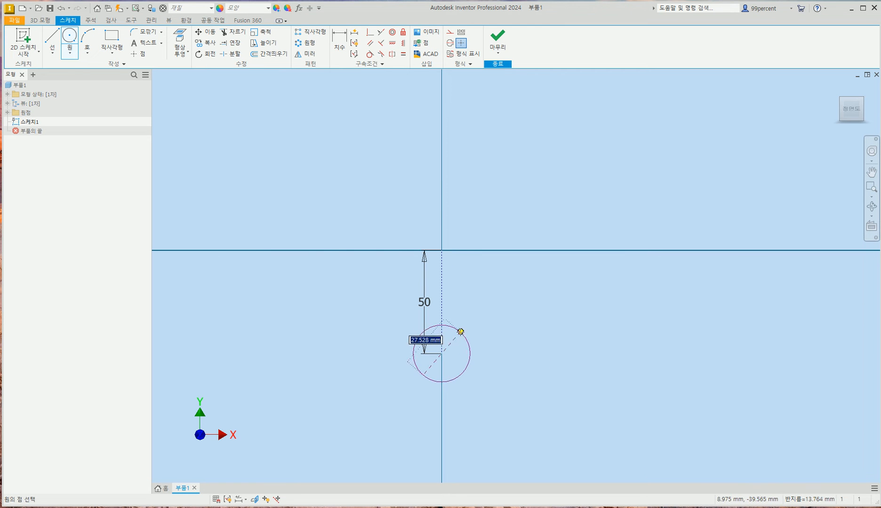
text(8)
key(Return)
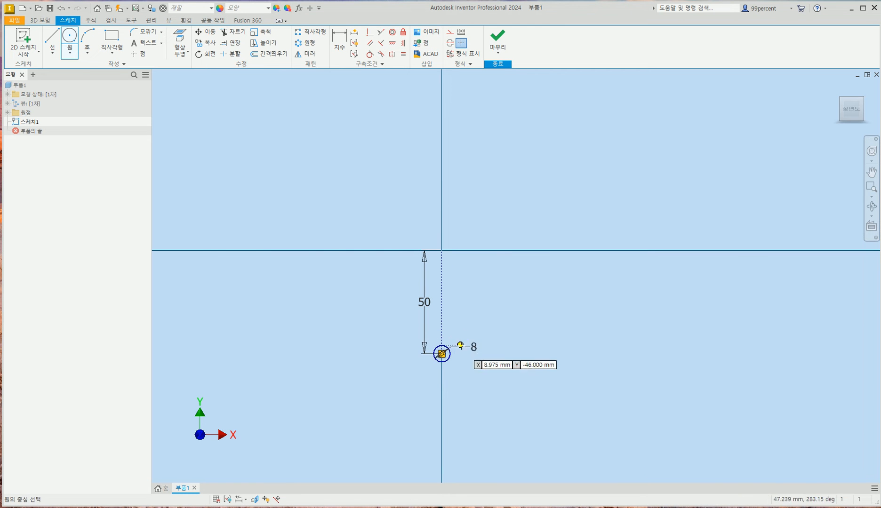
click(442, 353)
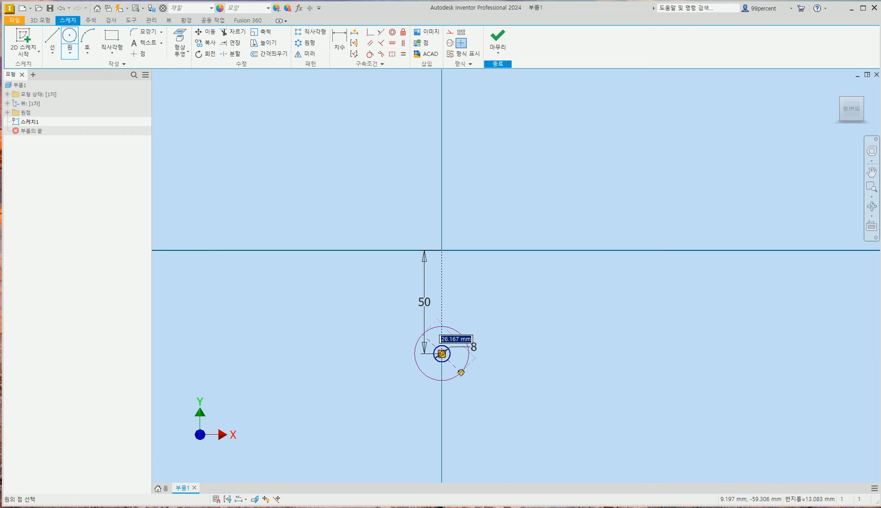
text(26)
key(Return)
key(Escape)
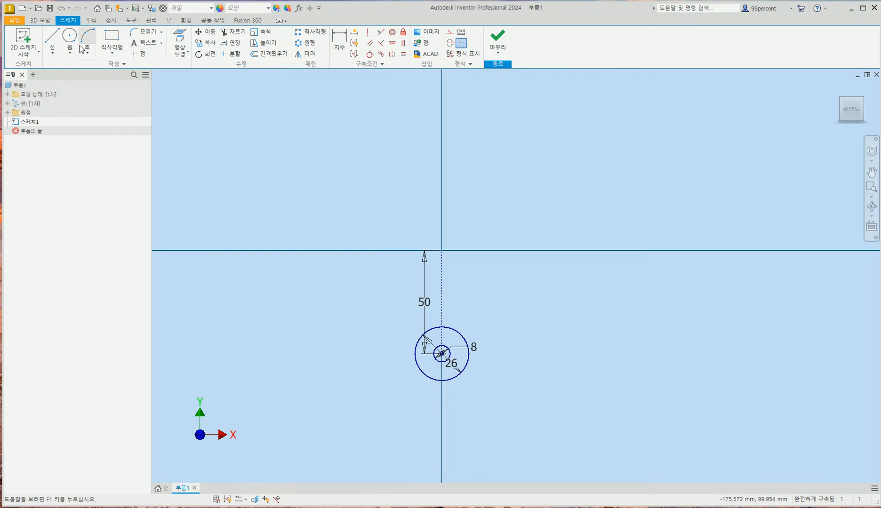
Create a circular pattern of both circles around the origin with 3 instances over 360 degrees
click(306, 46)
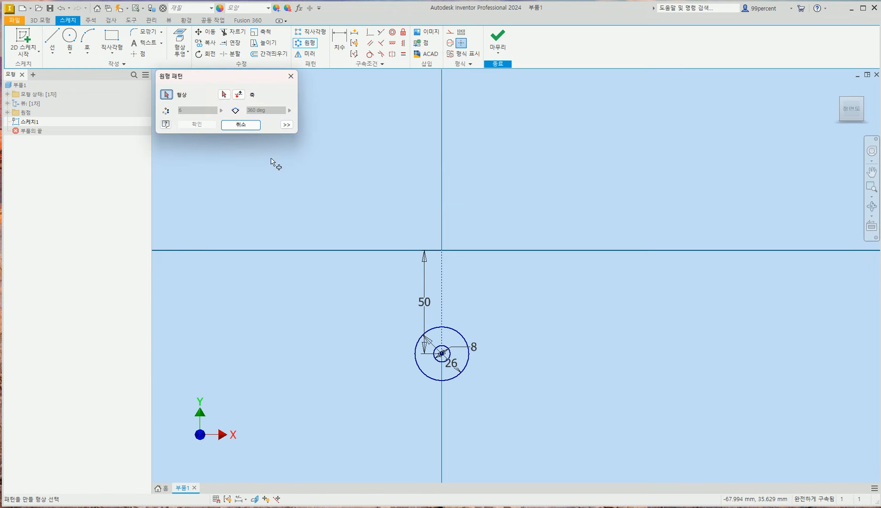
drag(487, 385, 447, 356)
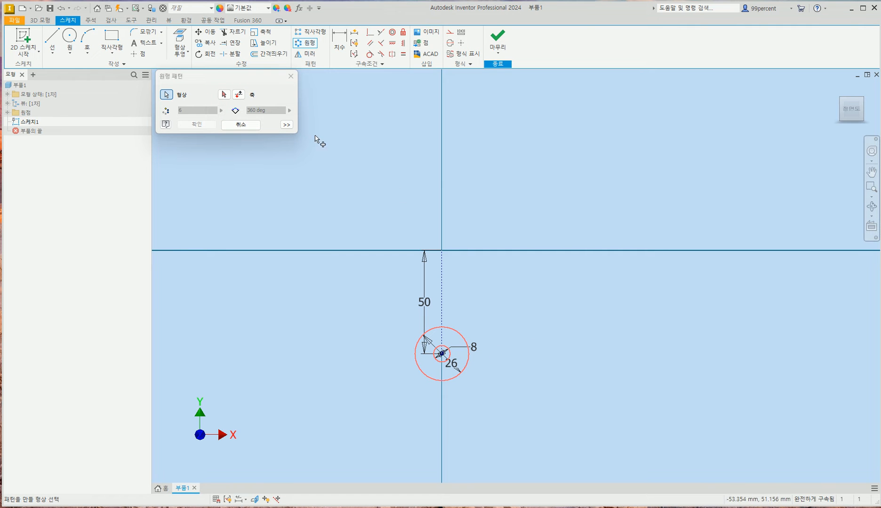
click(224, 95)
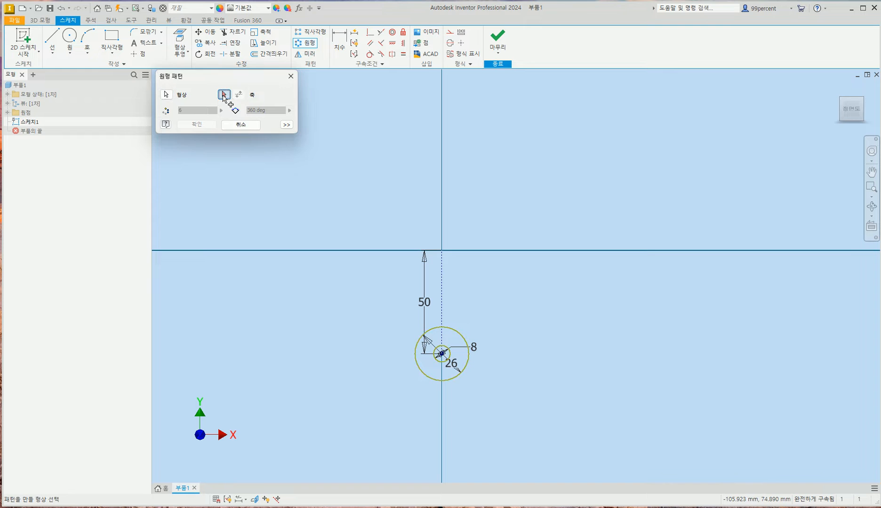
click(442, 251)
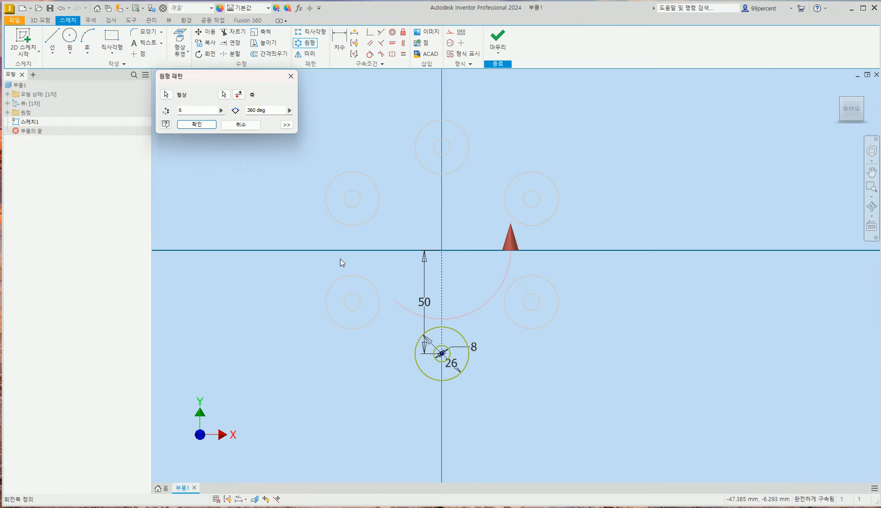
double_click(191, 111)
click(198, 126)
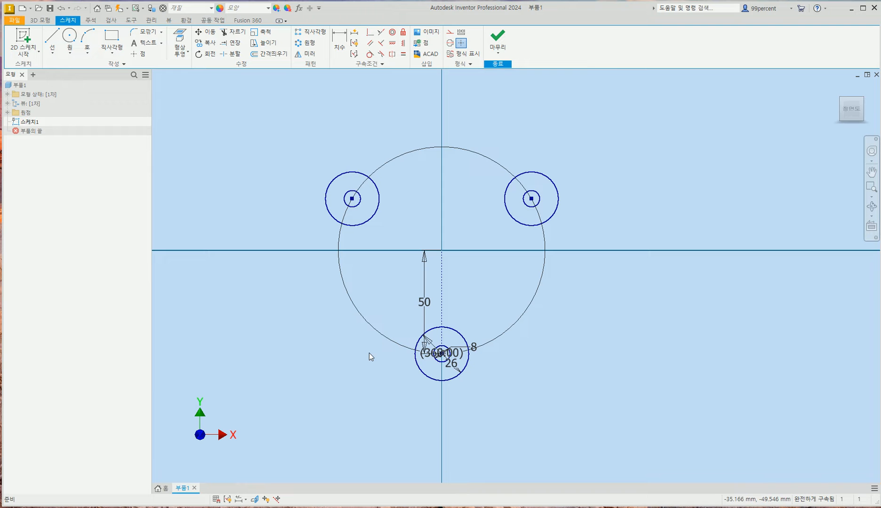
Move the 50, 8 and 26 mm dimension labels clear of the sketch geometry around the lowest circles
drag(424, 303, 393, 298)
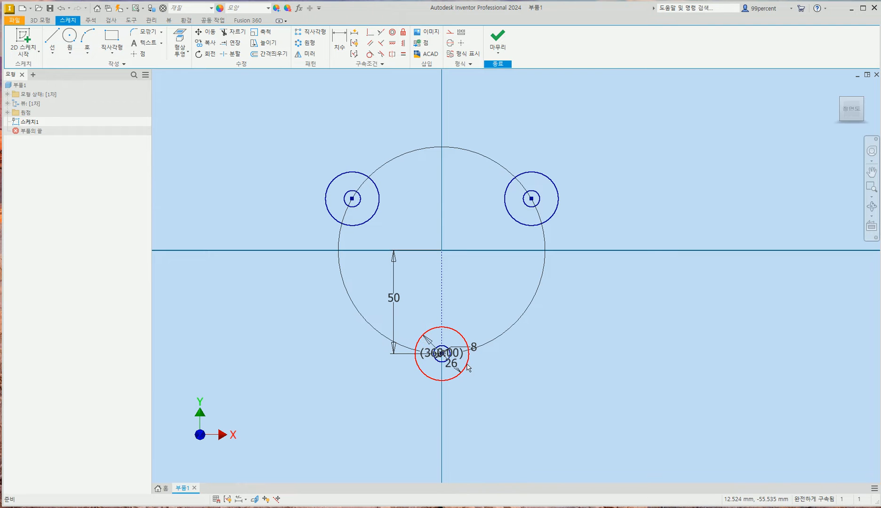
drag(478, 352, 515, 319)
drag(459, 372, 475, 391)
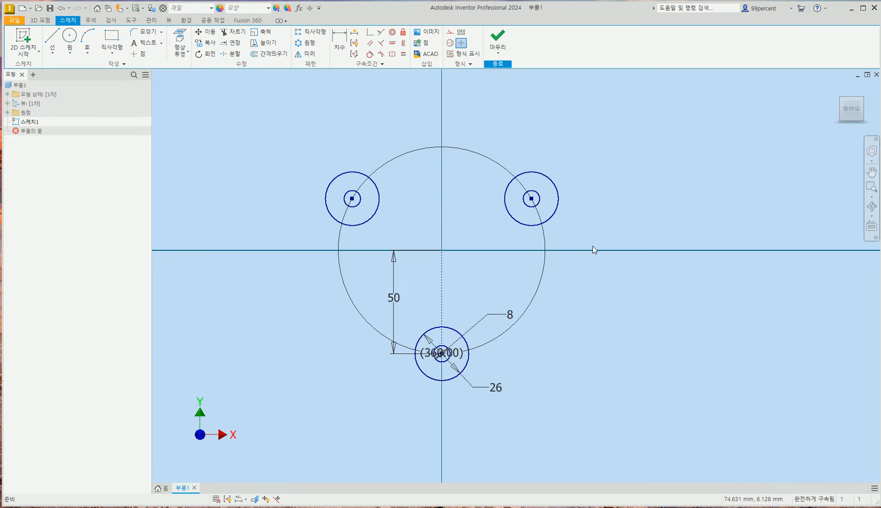
Sketch three connected lines as an open inverted triangle around the patterned circles, with a horizontal upper line and a right side about 173 mm long
click(52, 36)
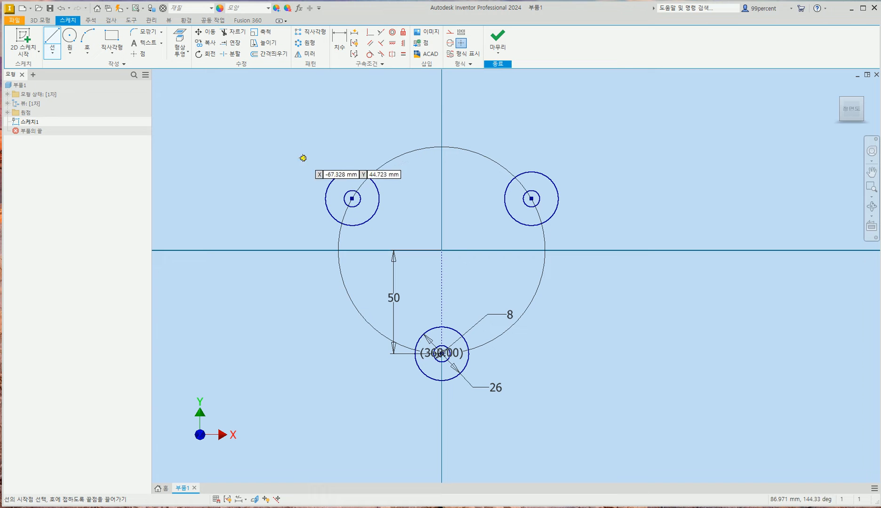
click(289, 150)
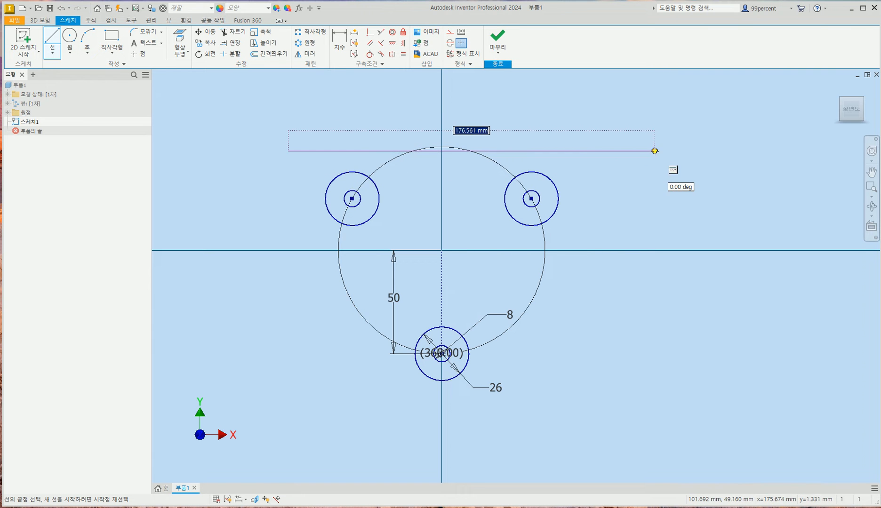
click(641, 151)
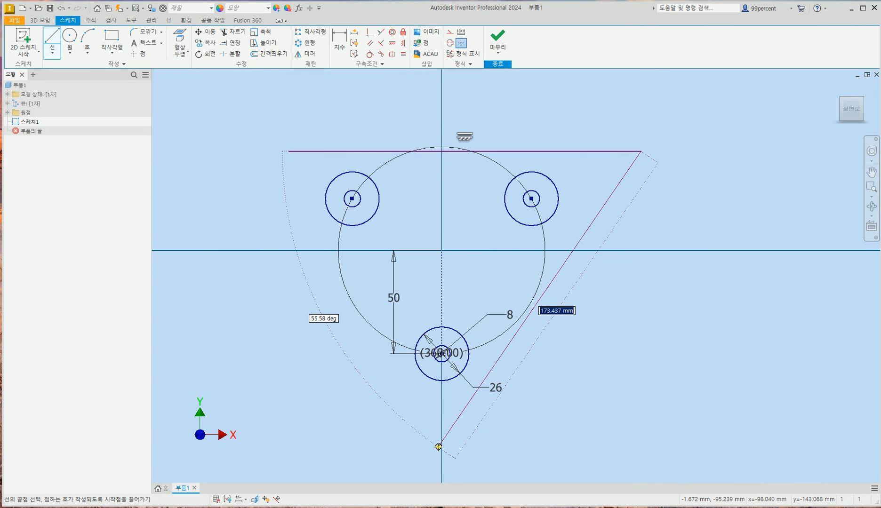
click(439, 446)
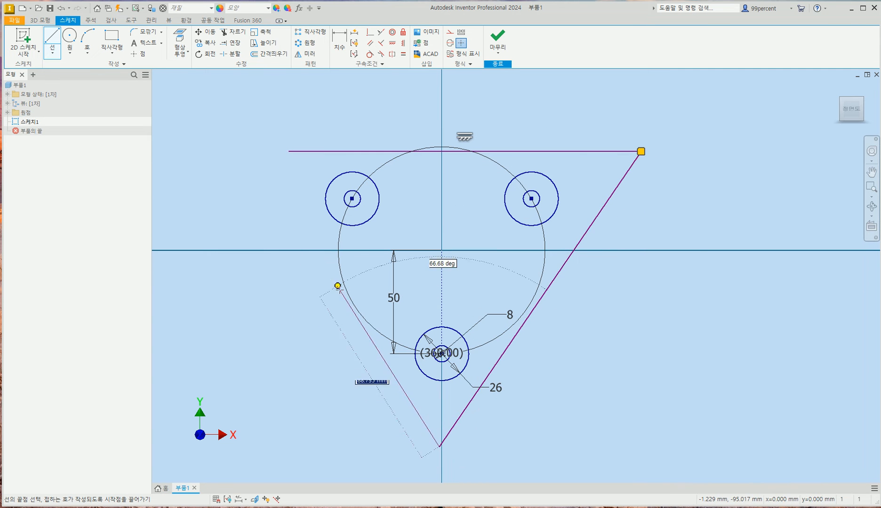
click(273, 174)
key(Escape)
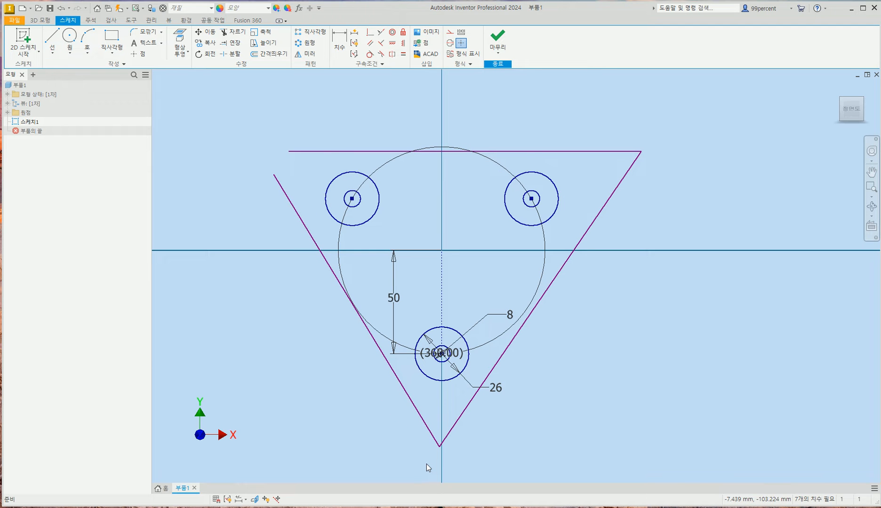
Make the horizontal upper line tangent to the upper-left 26 mm circle and the right side line tangent to the upper-right one
click(371, 55)
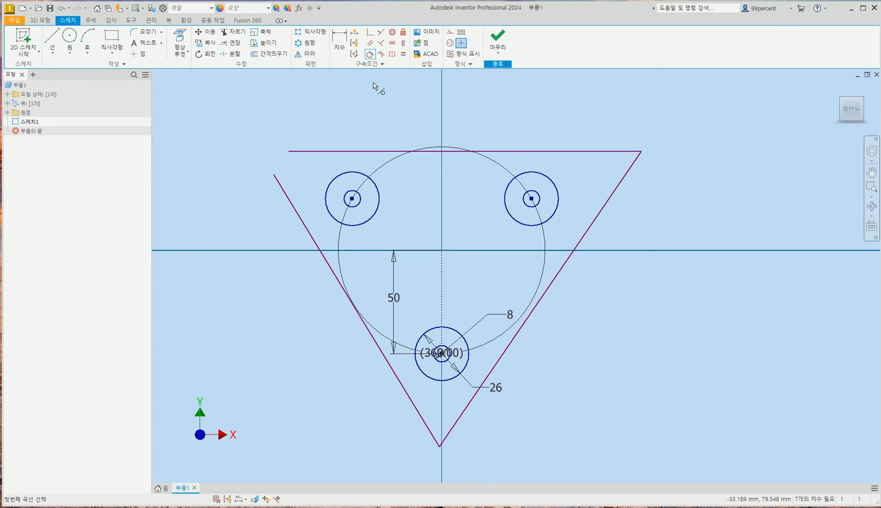
click(355, 175)
click(354, 151)
click(556, 212)
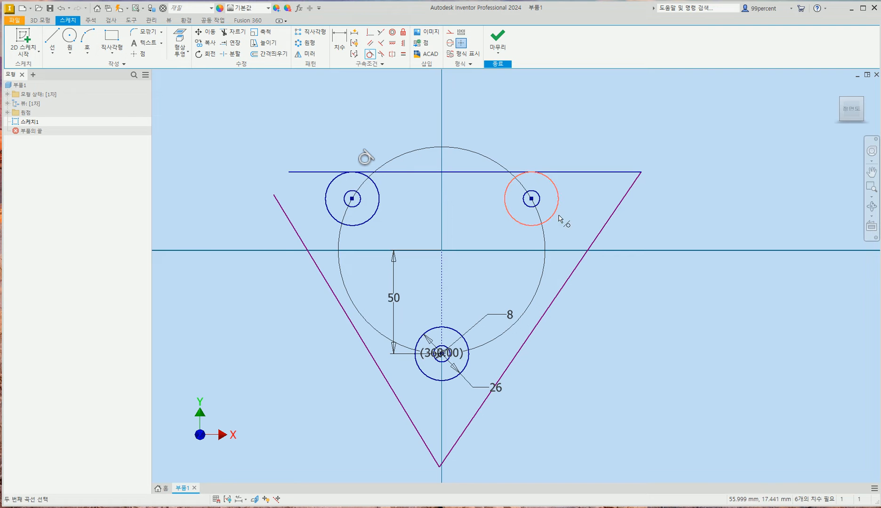
click(596, 245)
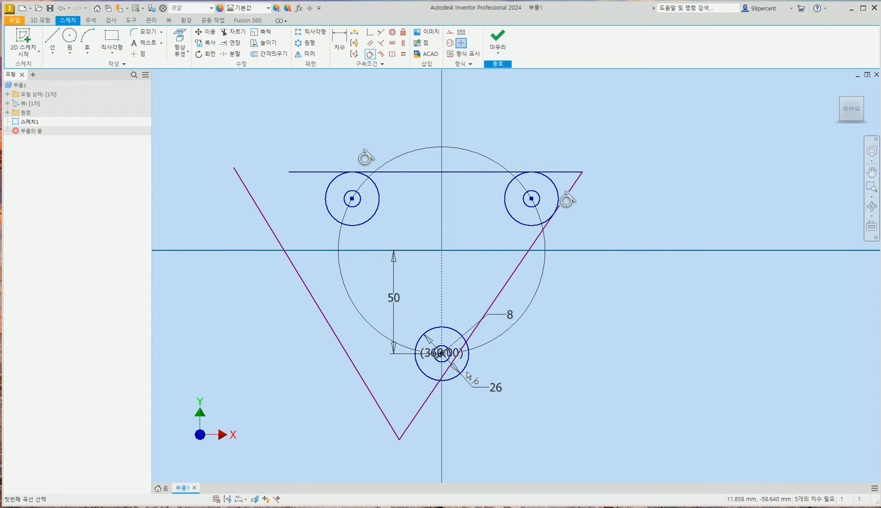
Reposition the triangle's lower vertex below the lowest circle, near the vertical axis
key(Escape)
drag(399, 440, 374, 406)
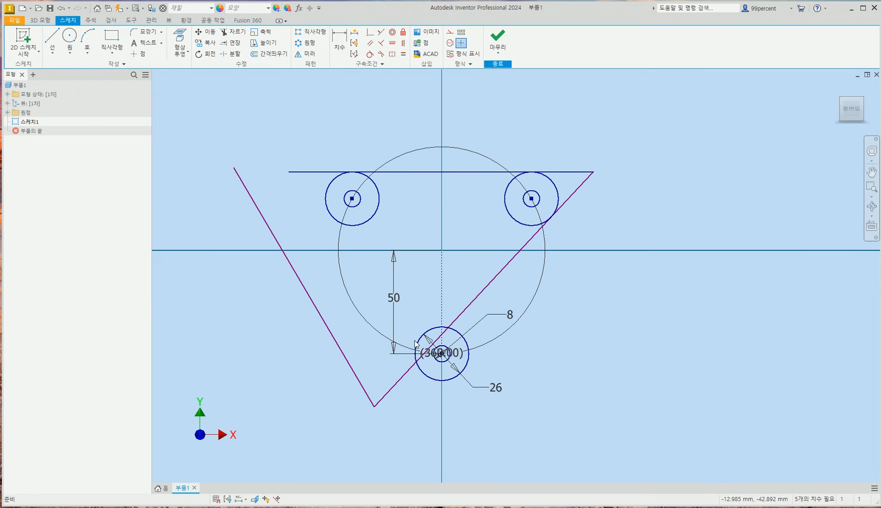
drag(375, 407, 442, 434)
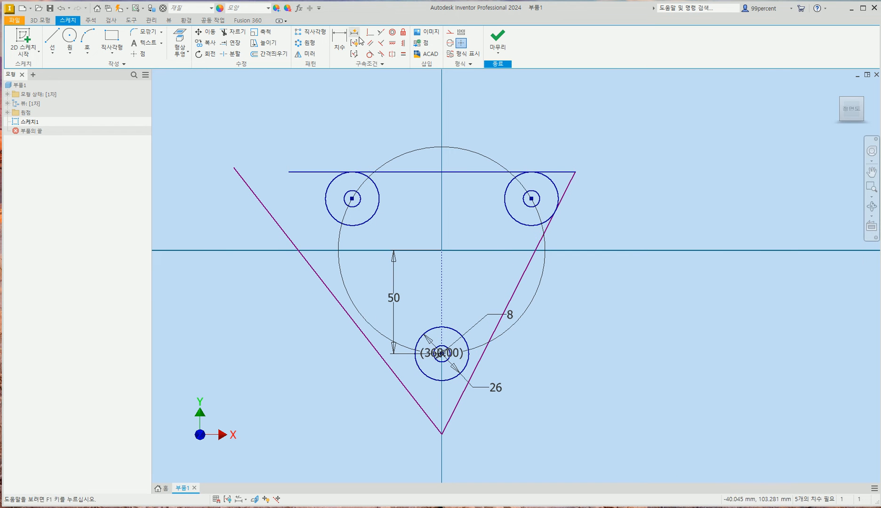
Make both side lines tangent to the lowest 26 mm circle, and the left side line also tangent to the upper-left 26 mm circle
click(370, 54)
click(467, 360)
click(473, 374)
click(425, 372)
click(401, 386)
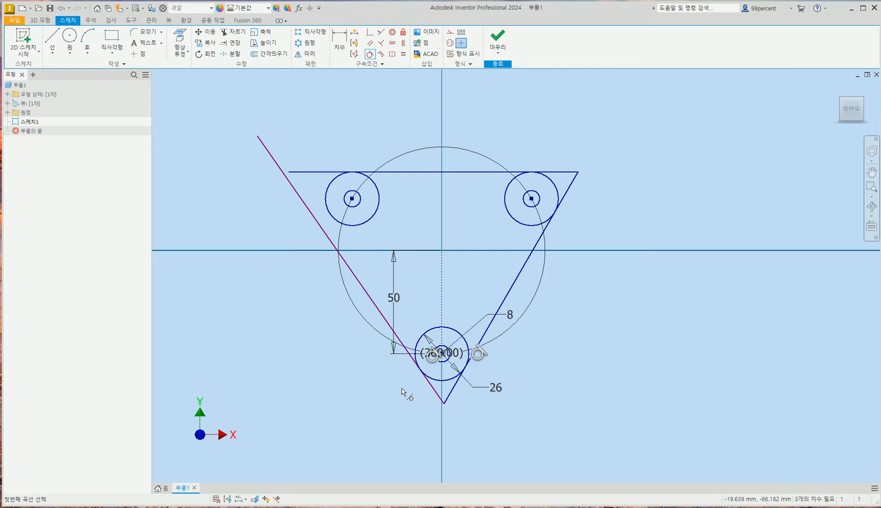
click(332, 218)
click(319, 226)
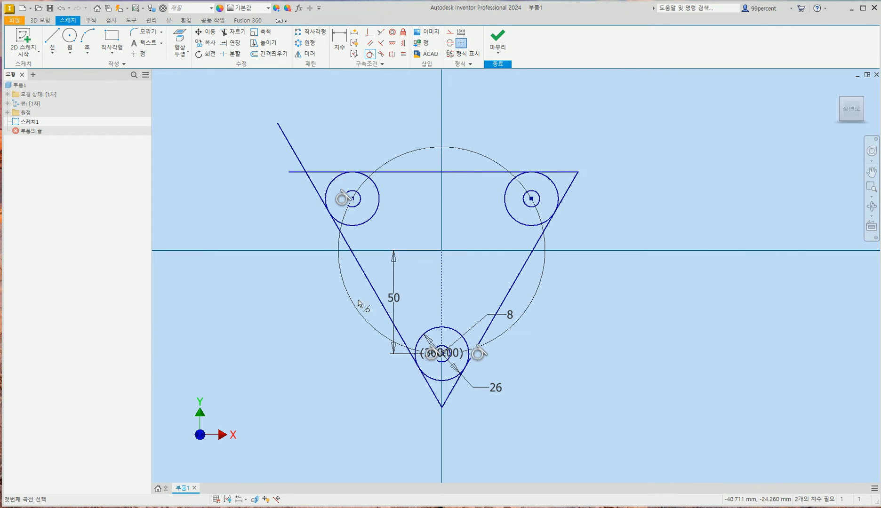
Trim the line ends extending past the 26 mm circles at all three corners of the triangle, back to the tangent points
click(232, 32)
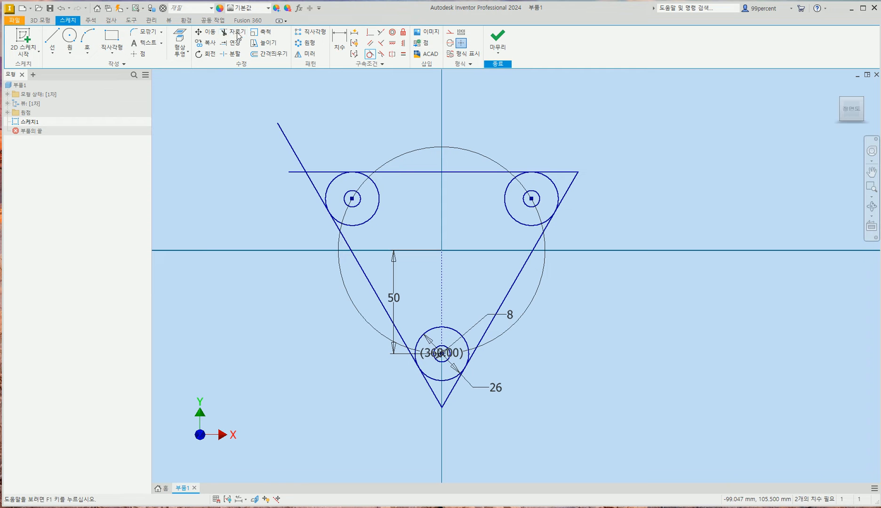
click(291, 147)
drag(311, 121, 299, 182)
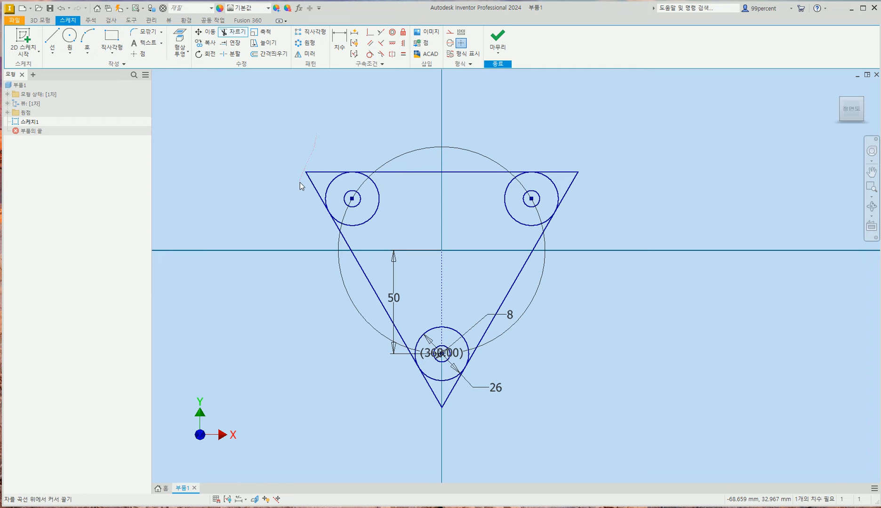
drag(329, 145, 316, 193)
drag(550, 129, 576, 176)
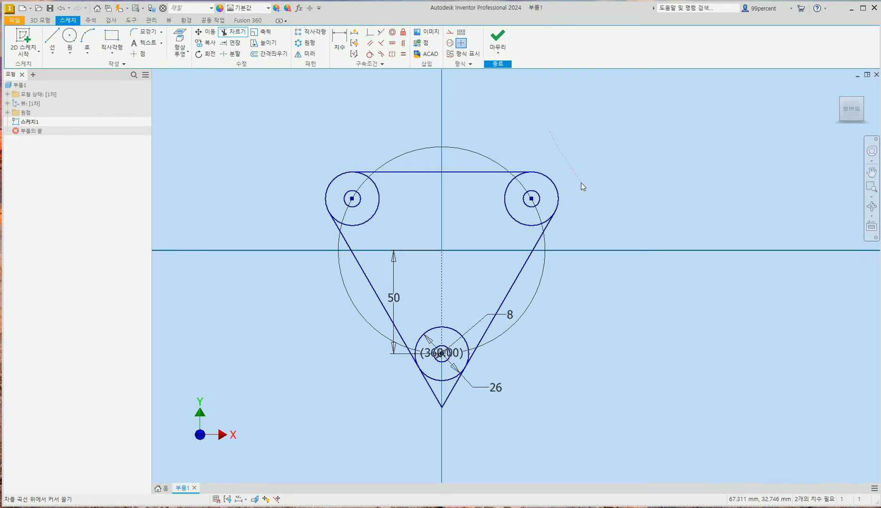
drag(459, 403, 410, 402)
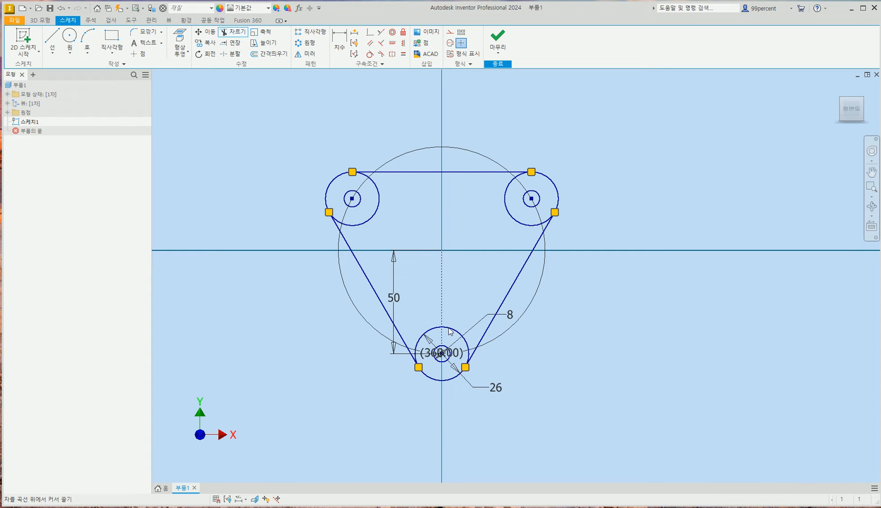
key(Escape)
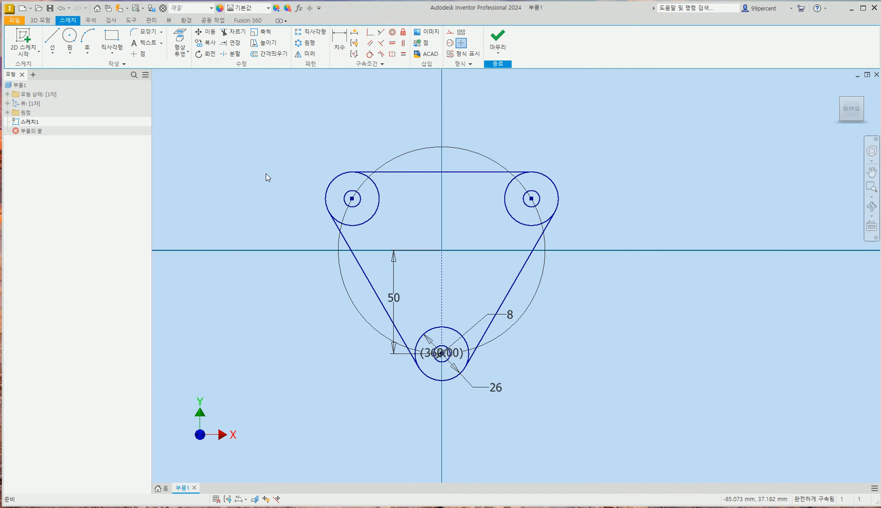
click(282, 507)
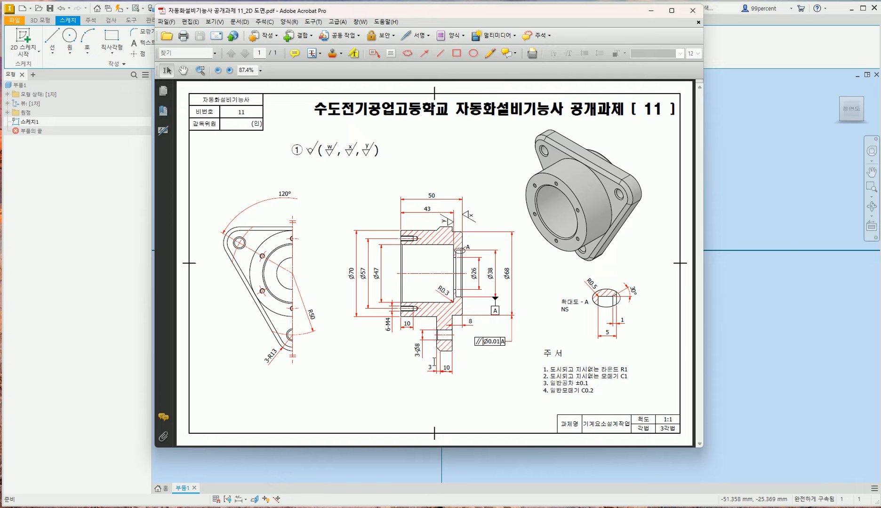
key(alt+Tab)
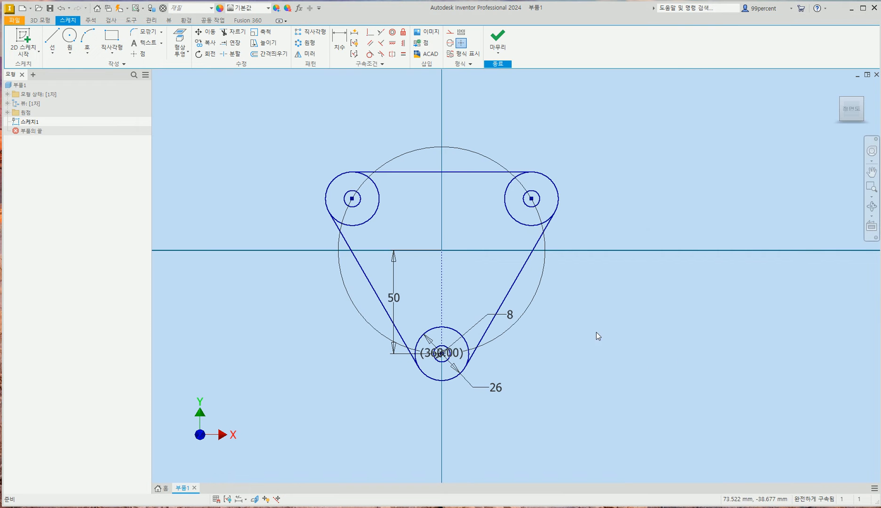
click(46, 21)
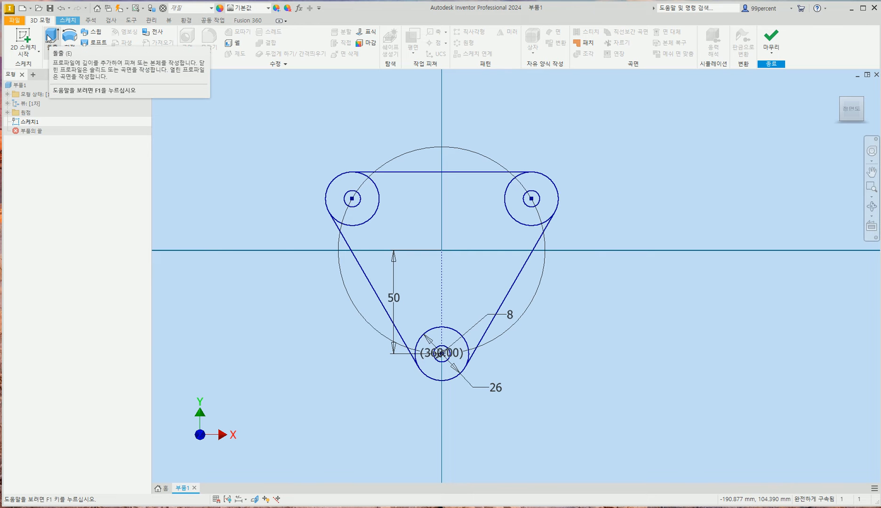
click(49, 39)
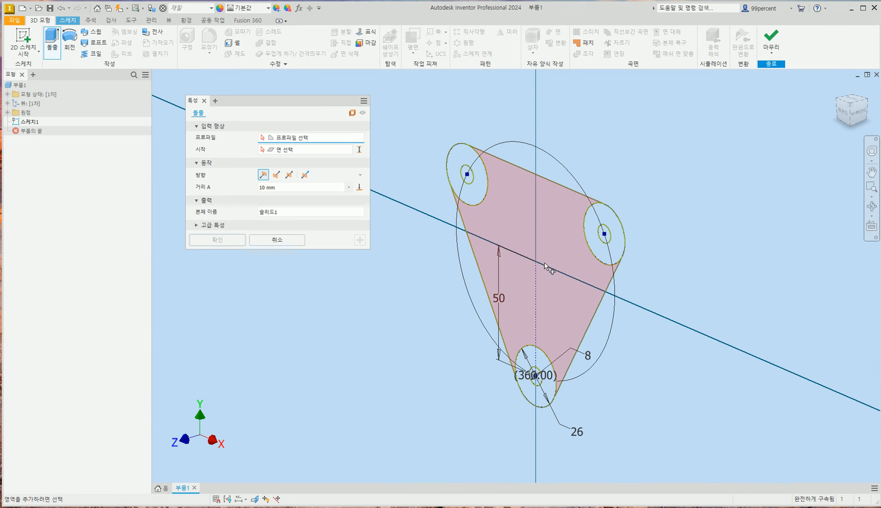
click(603, 244)
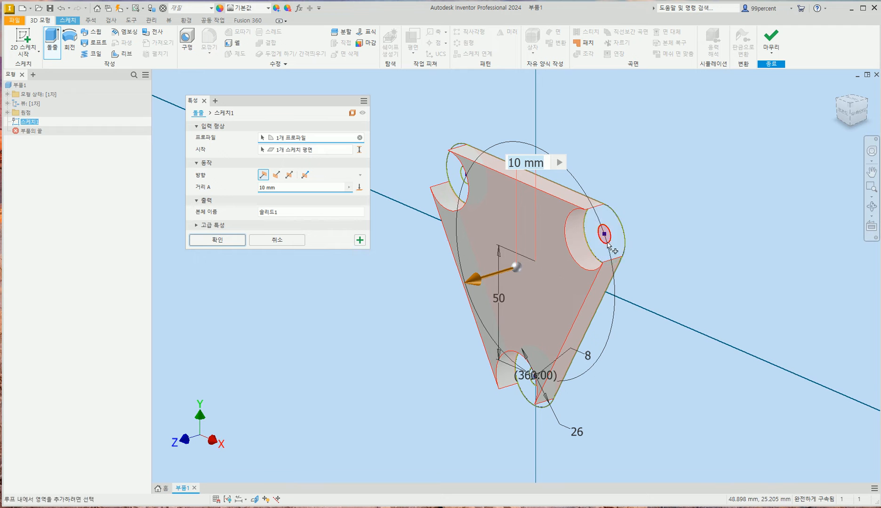
click(453, 199)
click(520, 388)
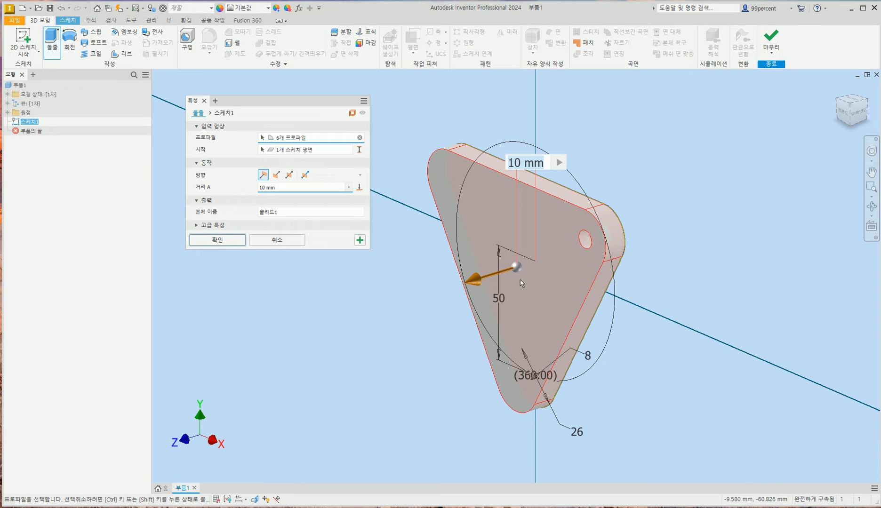
click(259, 241)
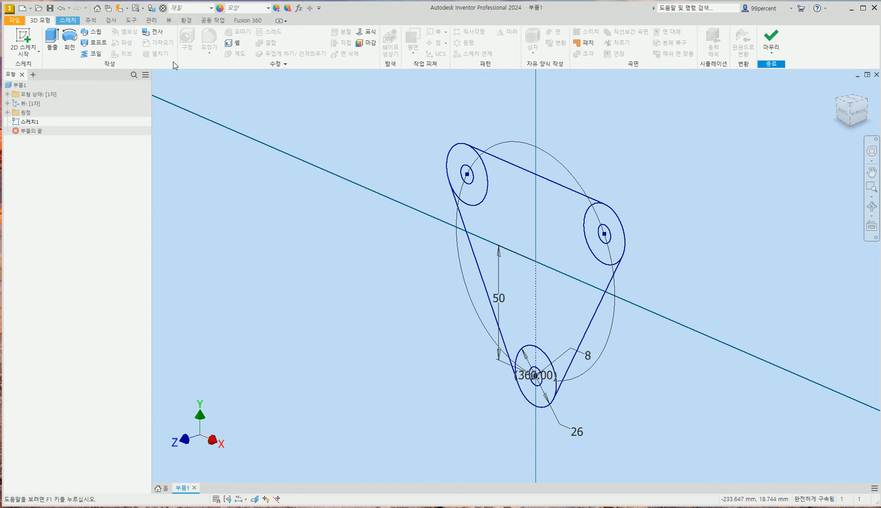
Extrude the central triangular region and the three corner rings 13 mm as the flange, leaving the 8 mm holes open
click(53, 47)
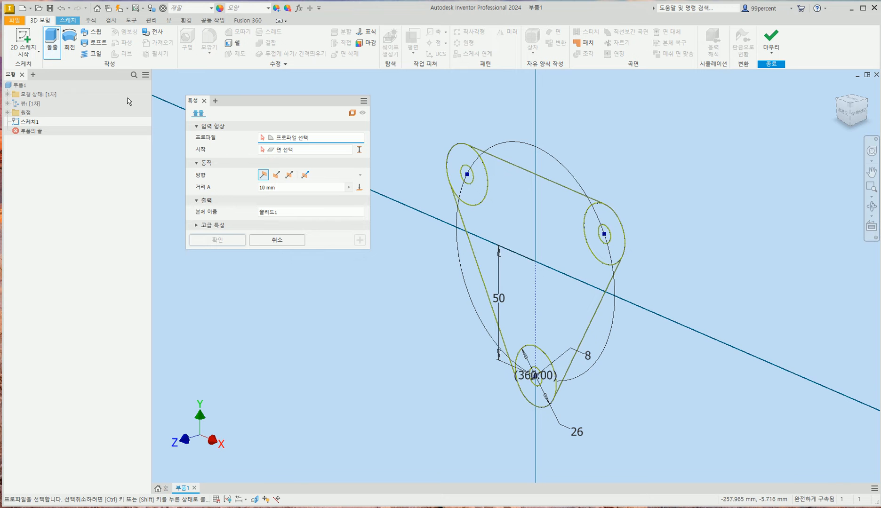
click(480, 197)
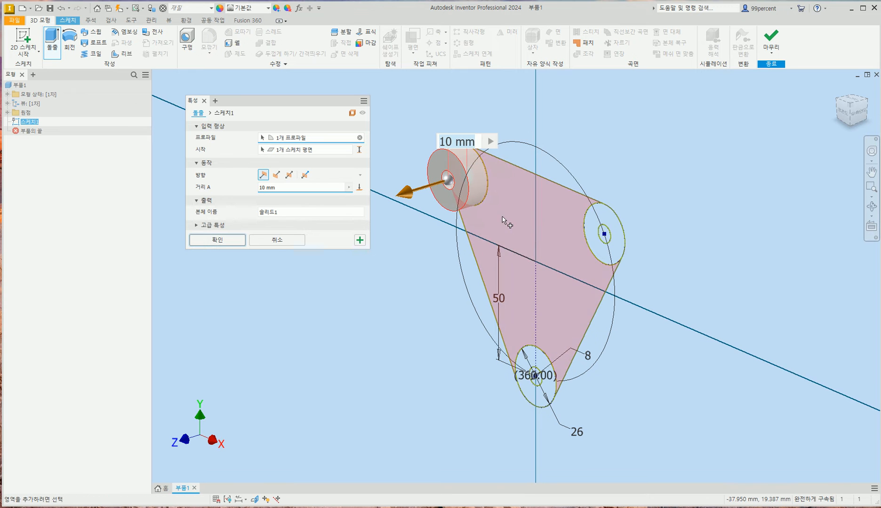
click(612, 261)
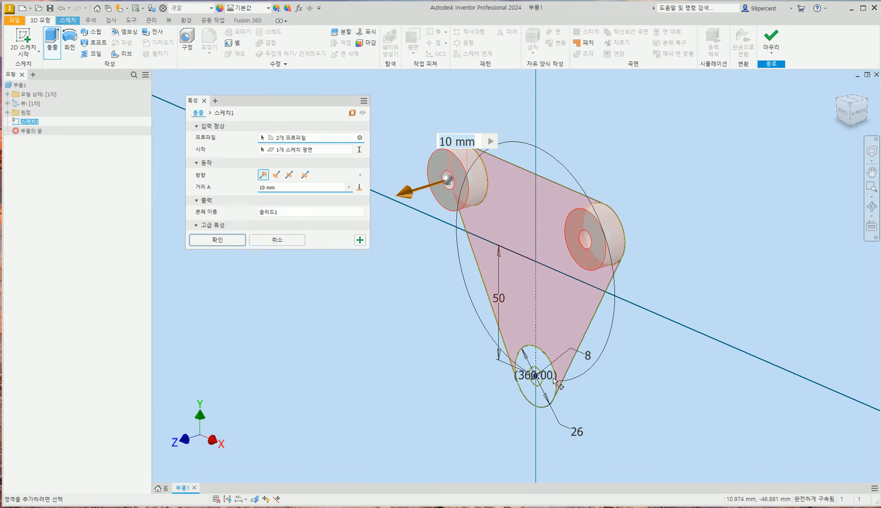
click(555, 386)
click(547, 349)
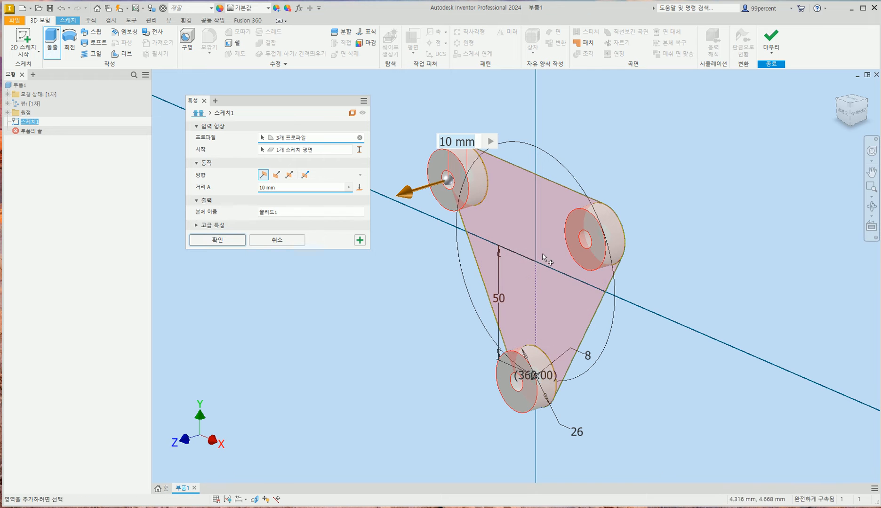
click(553, 287)
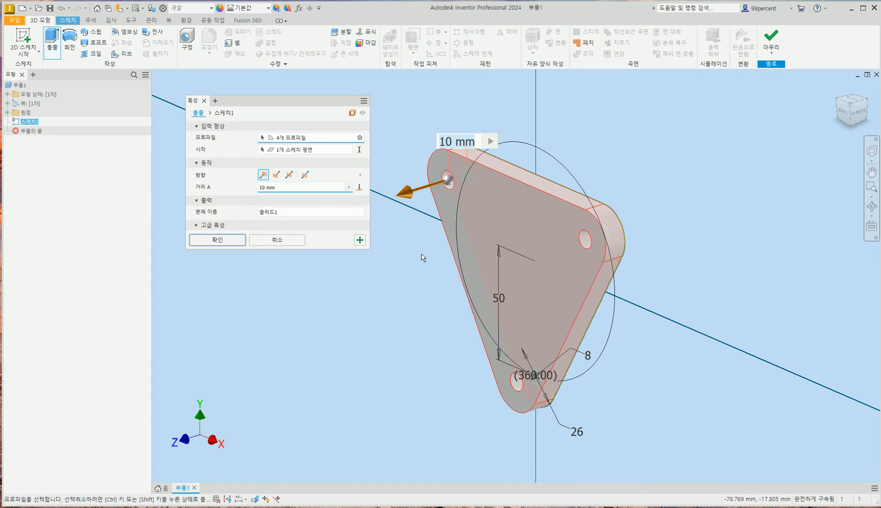
text(13)
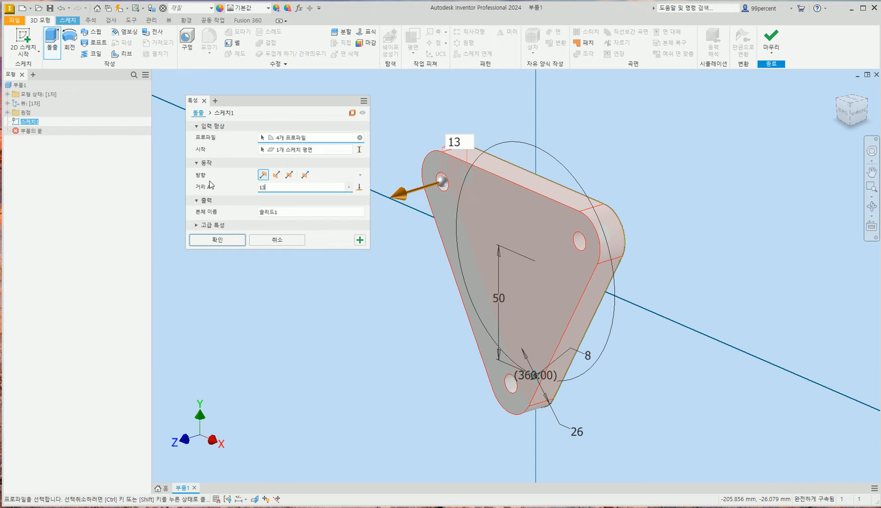
click(214, 241)
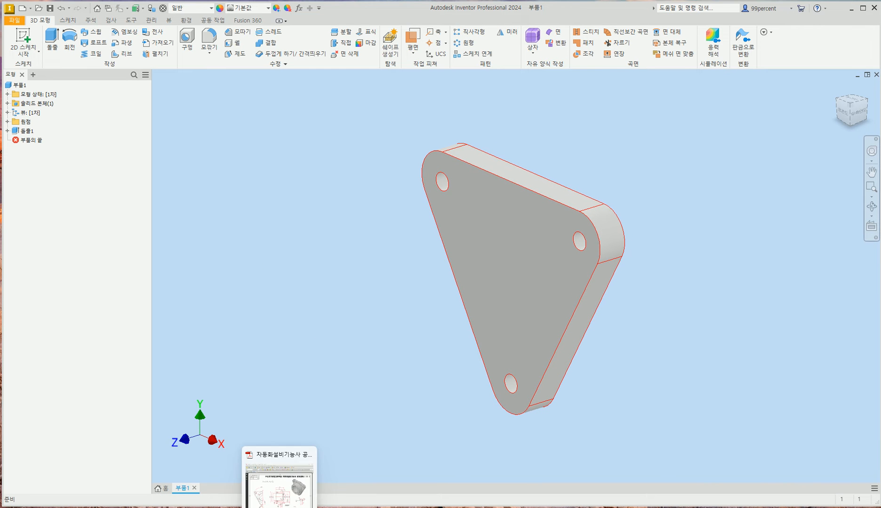
Check the reference drawing, then sketch a 70 mm diameter circle centred on the origin on the flange's front face
click(279, 507)
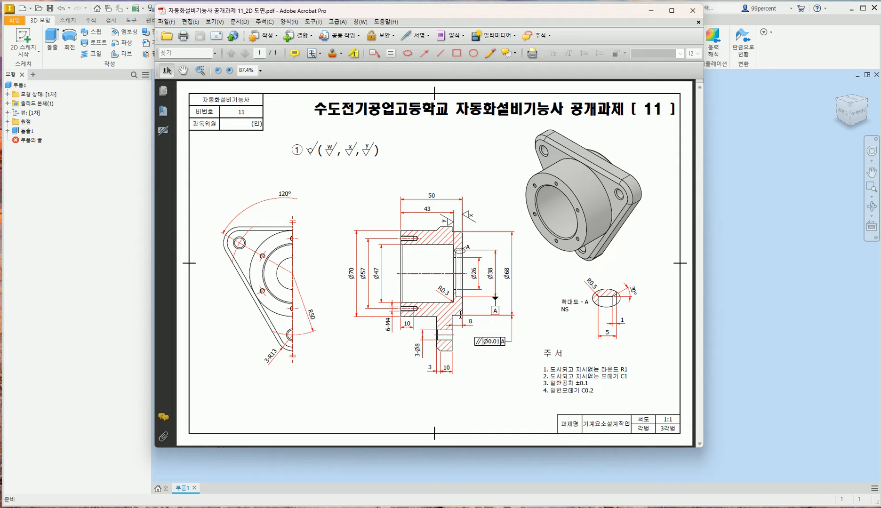
click(752, 290)
click(511, 276)
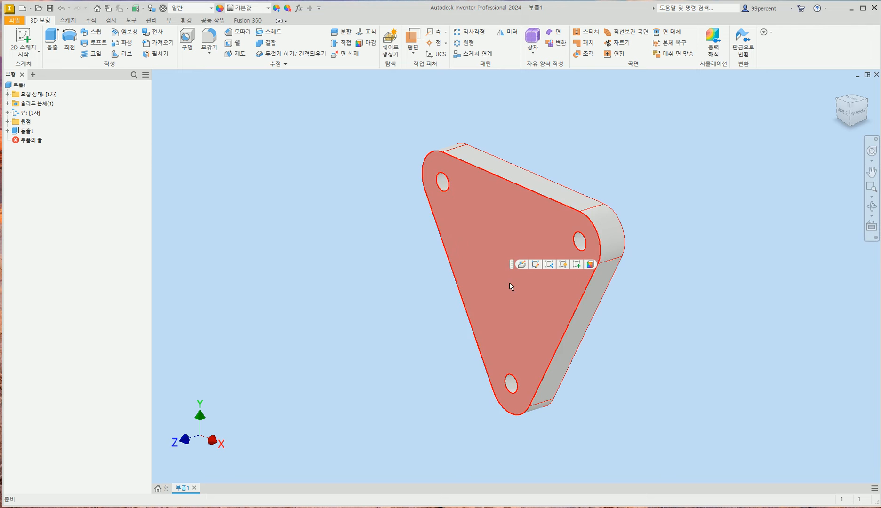
click(578, 265)
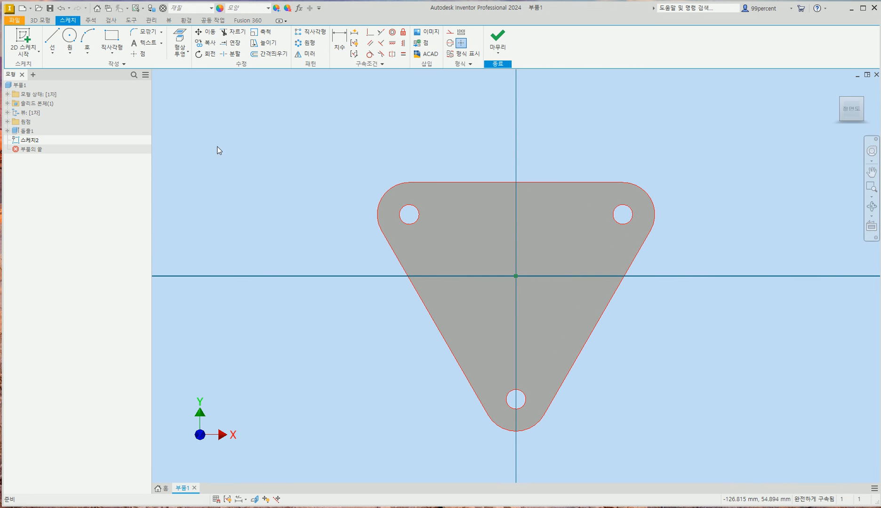
click(70, 36)
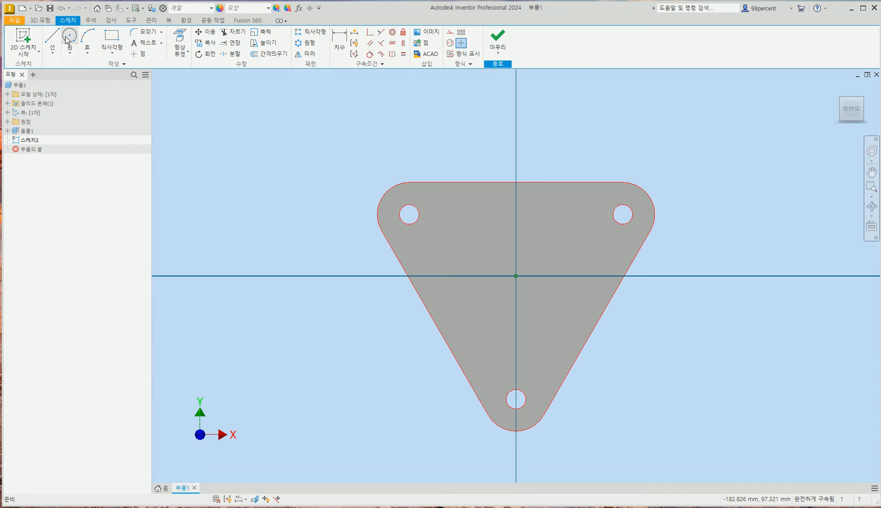
click(516, 276)
text(70)
key(Return)
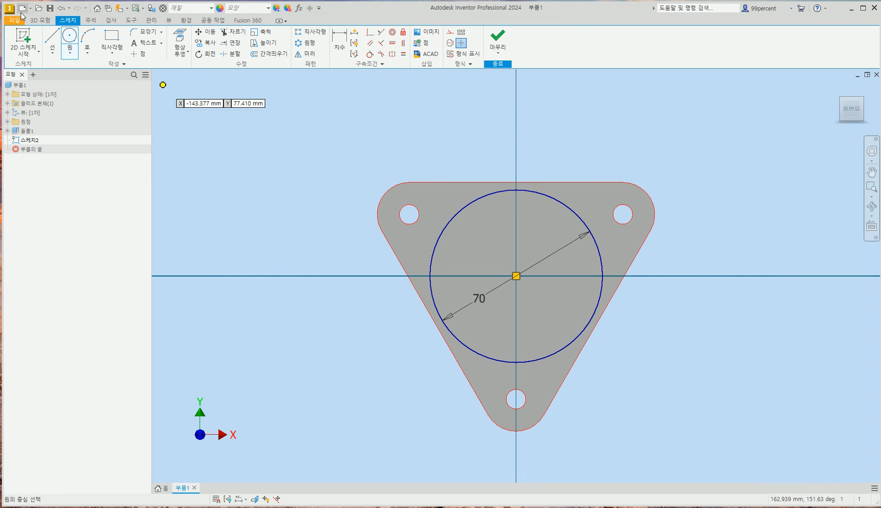
Extrude the 70 mm circle 29 mm outward from the flange face, joined to the flange
click(40, 20)
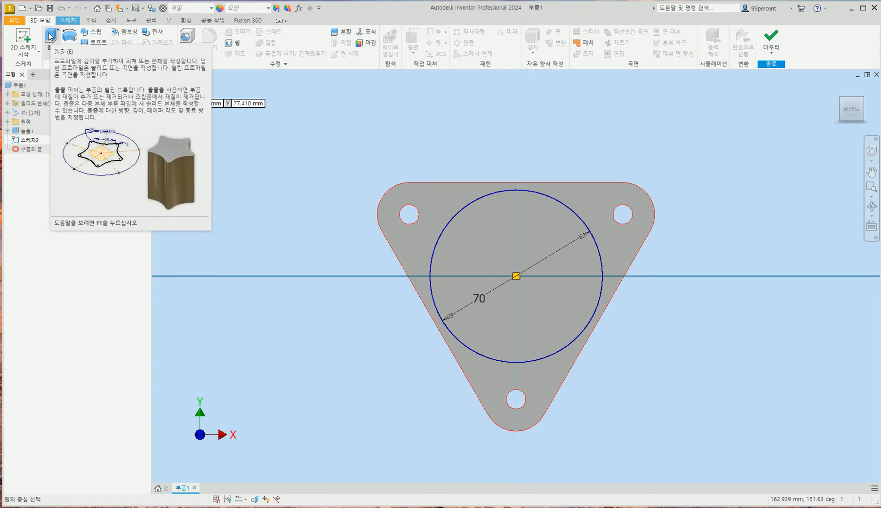
click(51, 38)
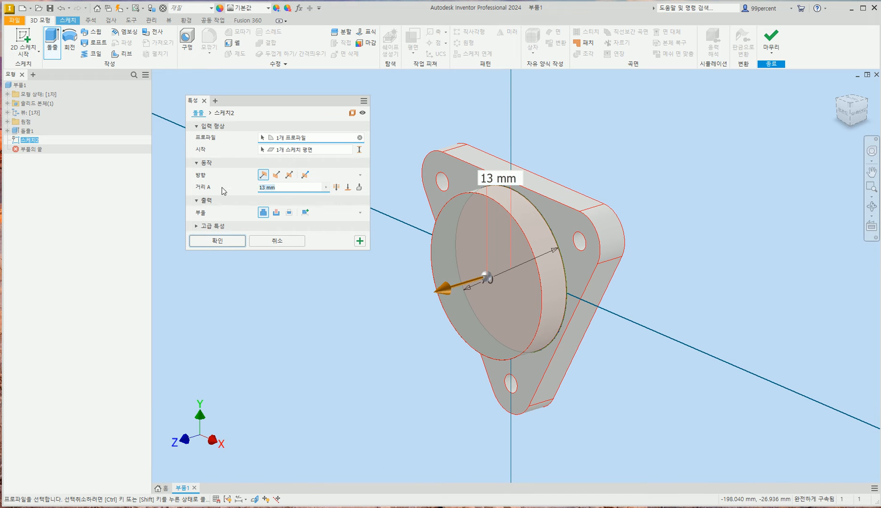
text(29)
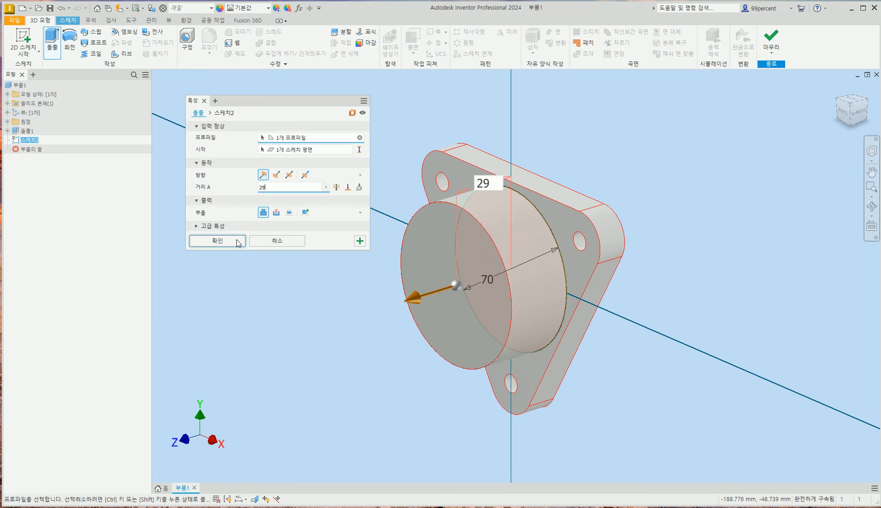
click(236, 243)
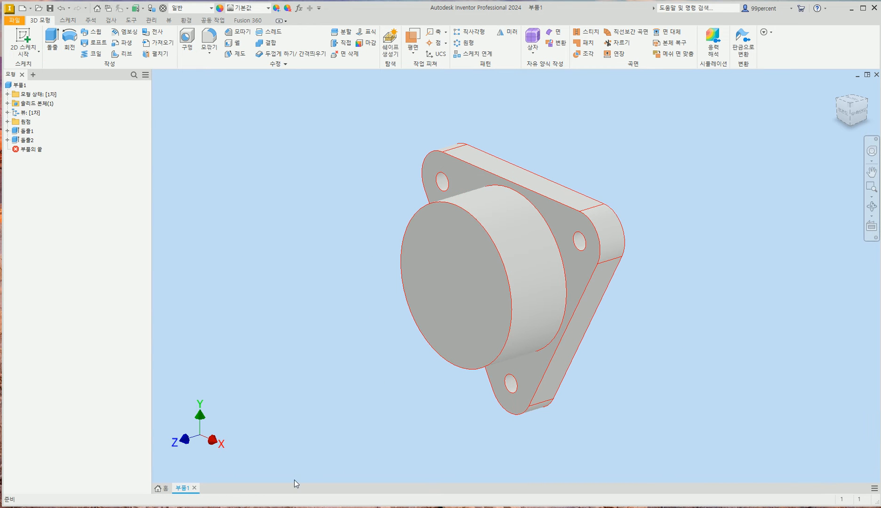
Check the reference drawing, then sketch a 68 mm diameter circle centred on the origin on the flange's rear face
key(alt+Tab)
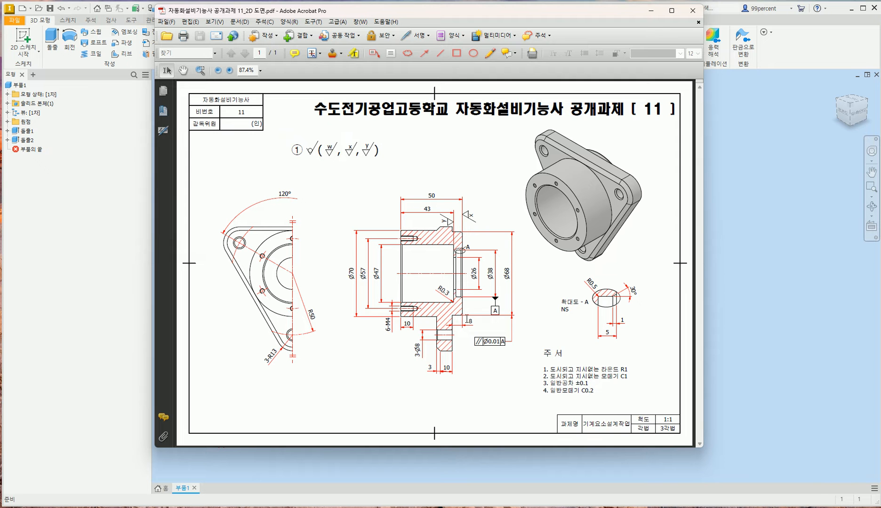
click(774, 274)
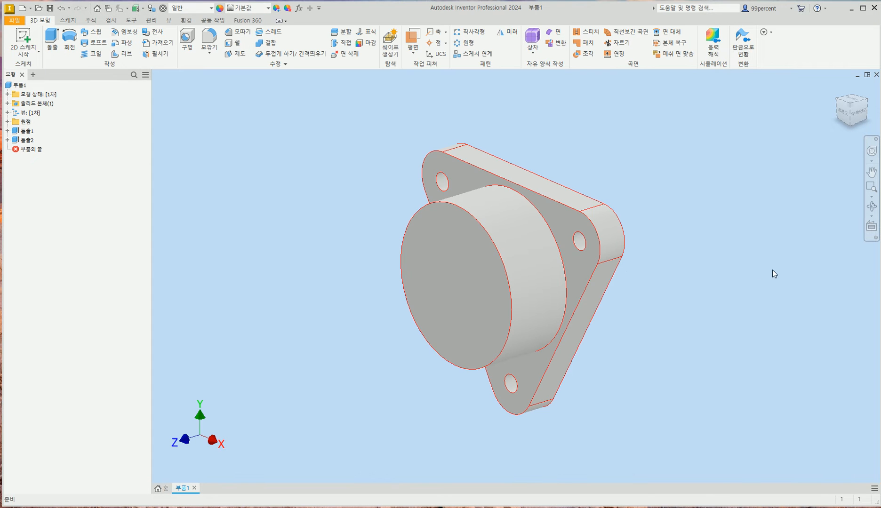
click(867, 102)
click(866, 102)
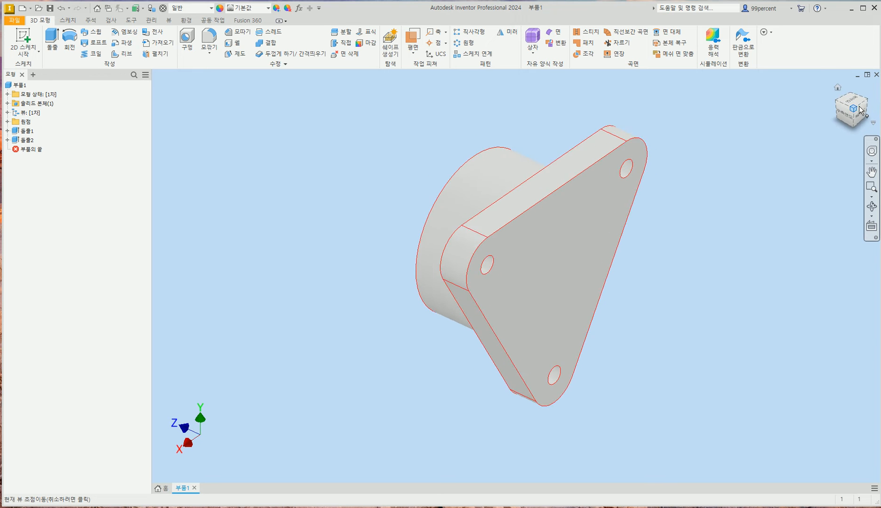
click(556, 271)
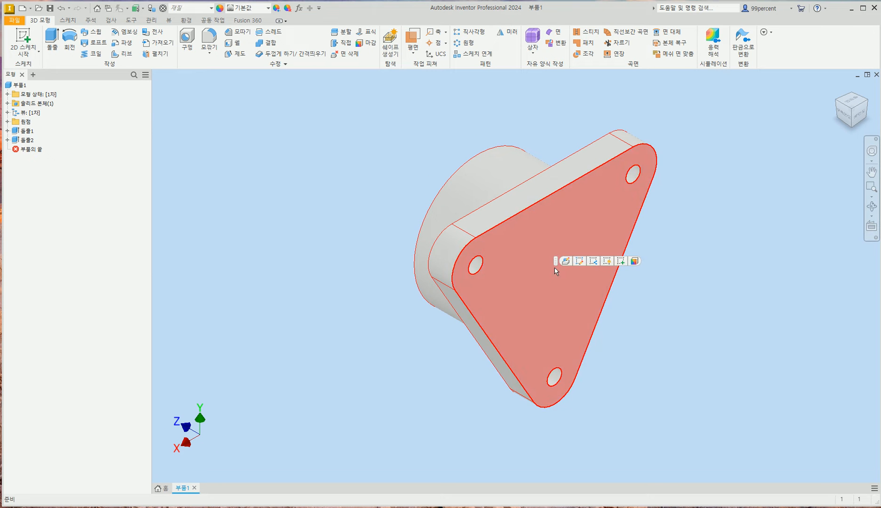
click(621, 261)
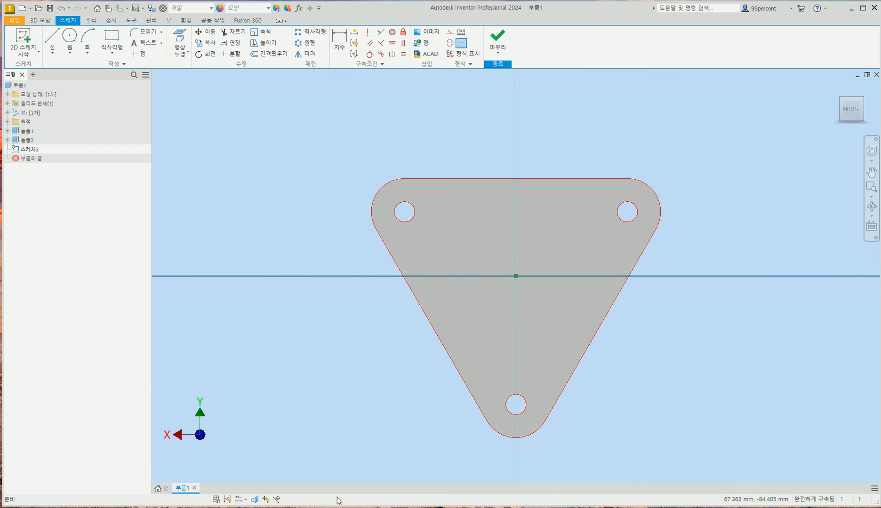
key(alt+Tab)
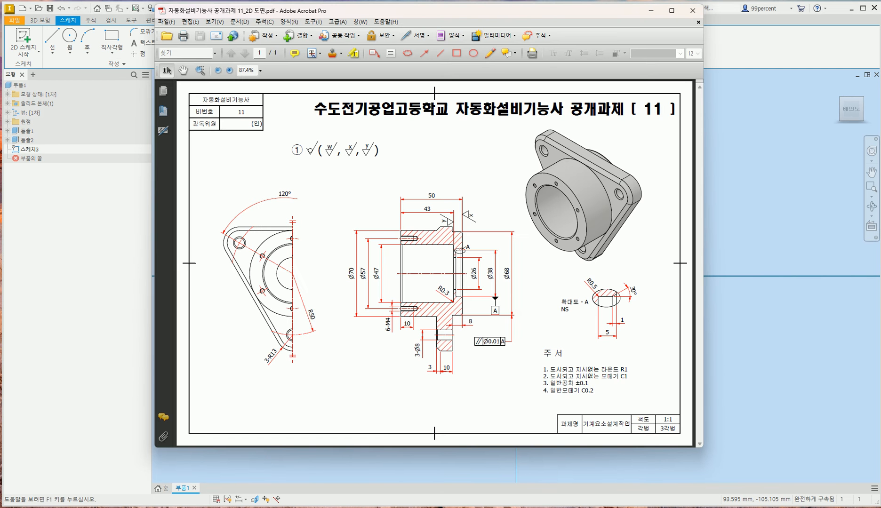
mouse_move(259, 507)
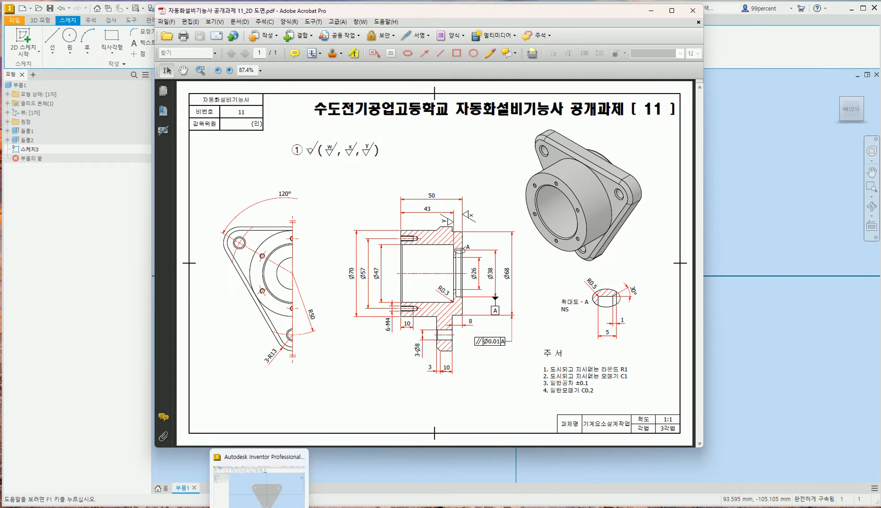
click(259, 480)
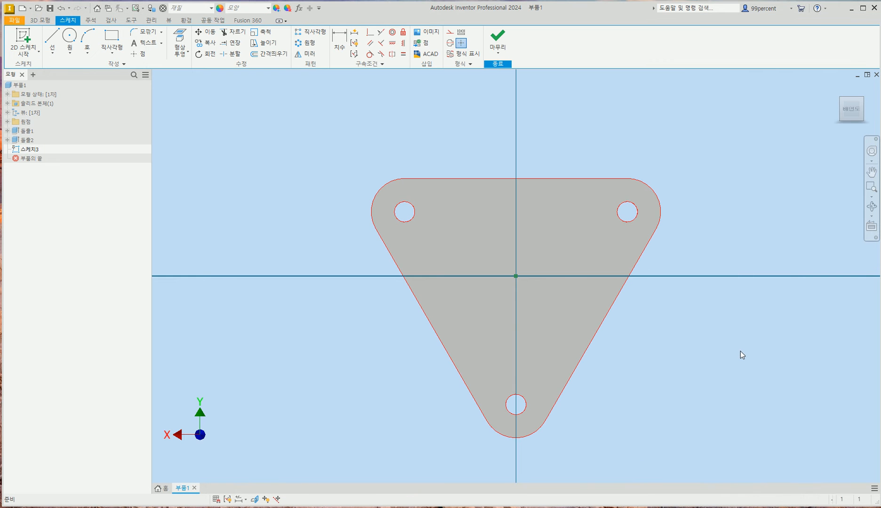
click(70, 38)
click(516, 275)
text(68)
key(Return)
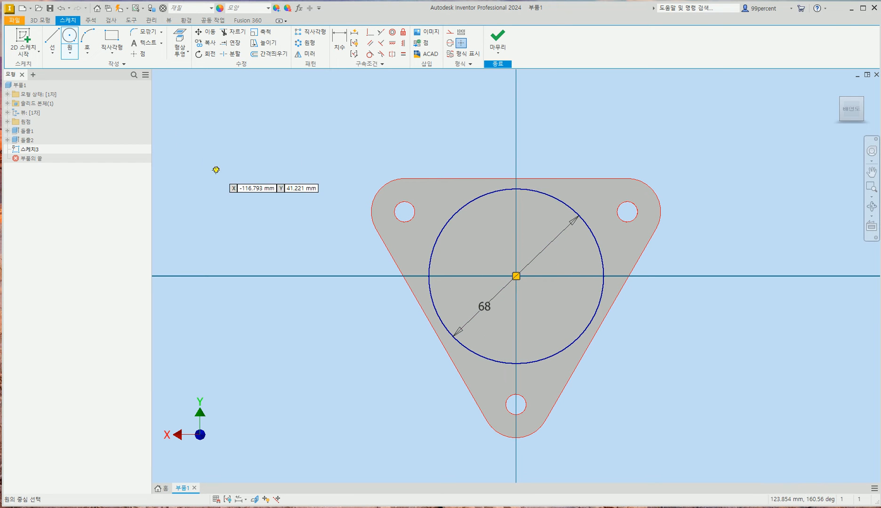
Extrude the 68 mm circle 8 mm outward from the flange's rear face, joined to the flange
click(45, 21)
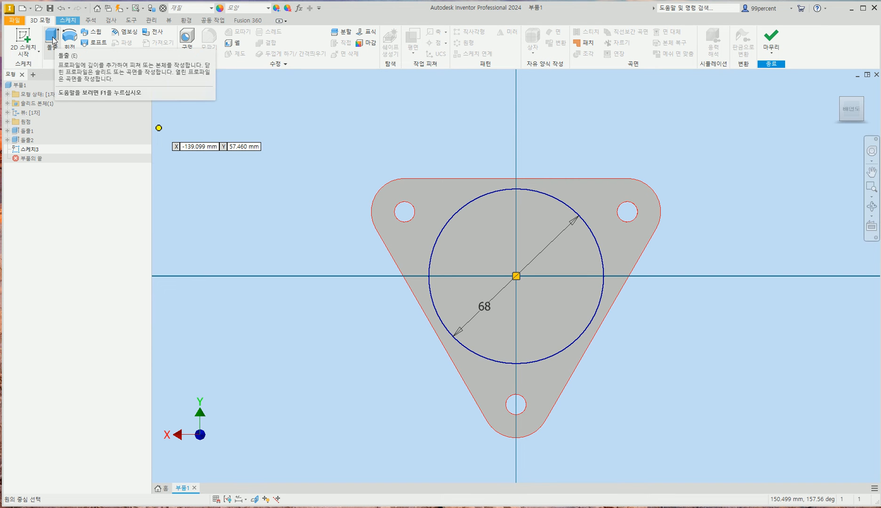
click(53, 40)
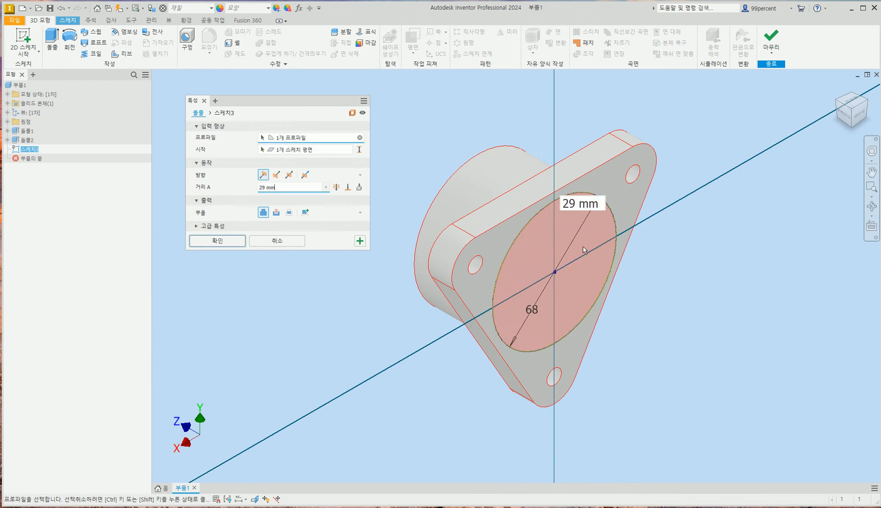
drag(259, 191, 237, 186)
text(8)
key(Return)
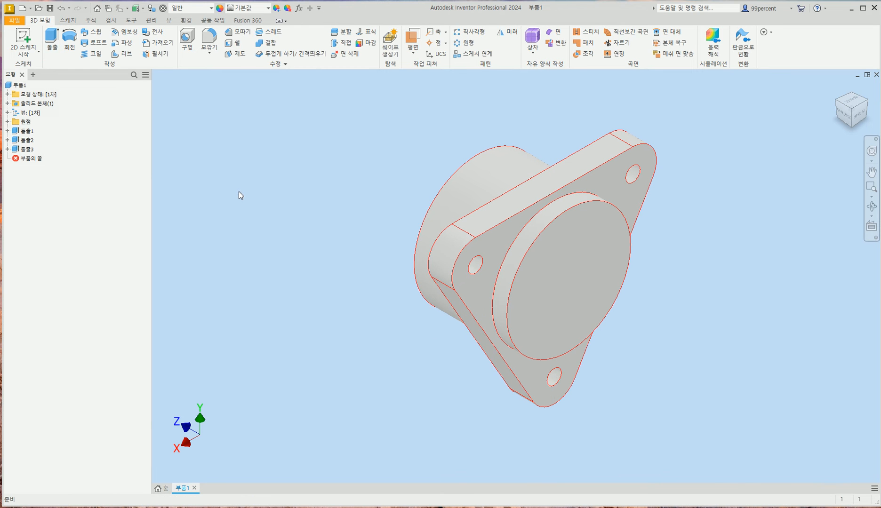
Check the reference drawing, then sketch a 47 mm diameter circle centred on the origin on the end face of the 70 mm cylinder
click(845, 115)
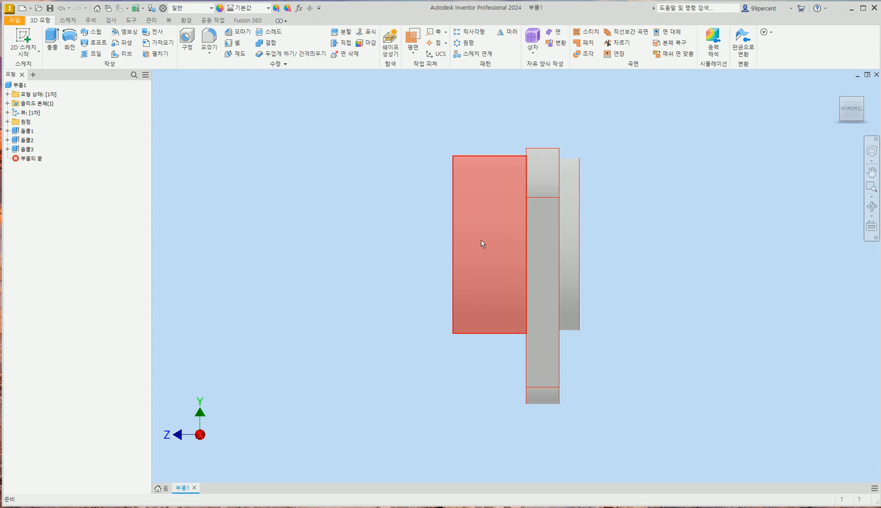
mouse_move(841, 95)
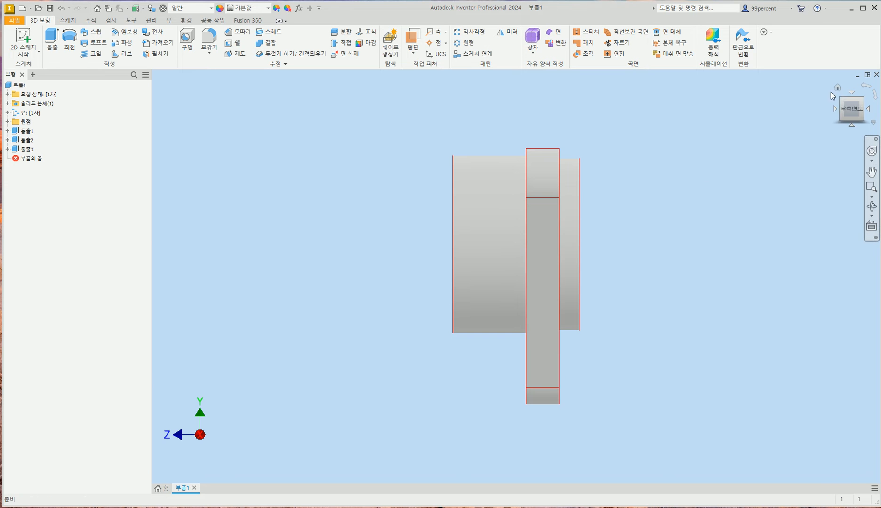
click(837, 87)
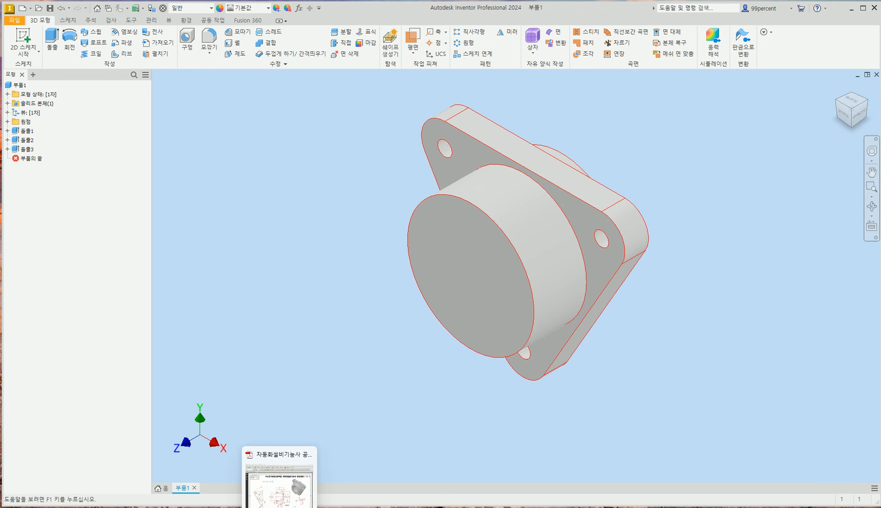
click(279, 485)
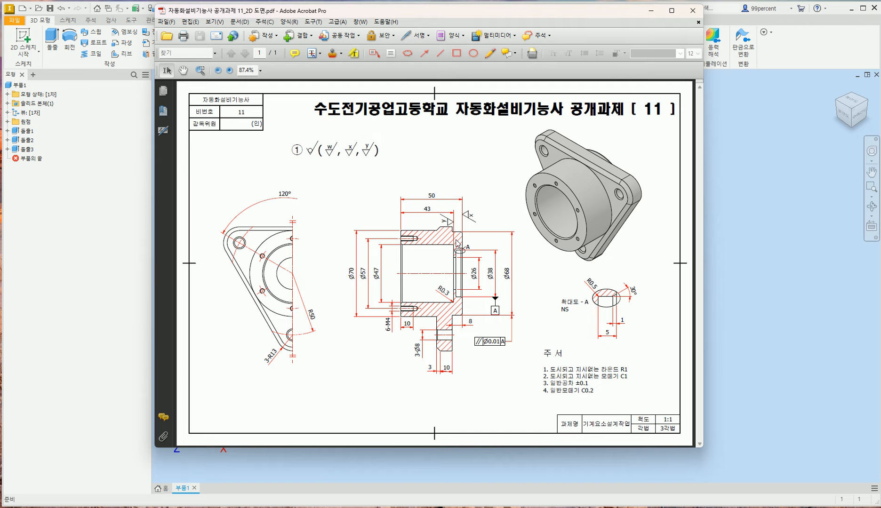
click(753, 251)
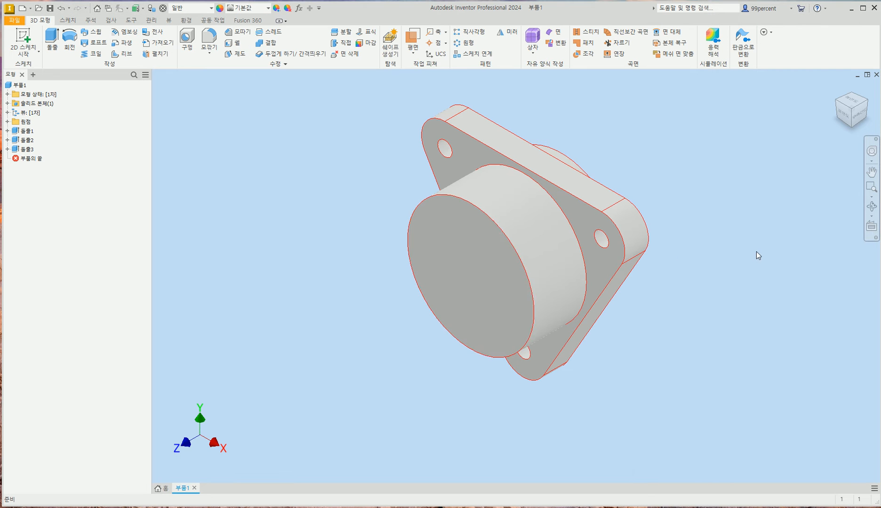
click(491, 291)
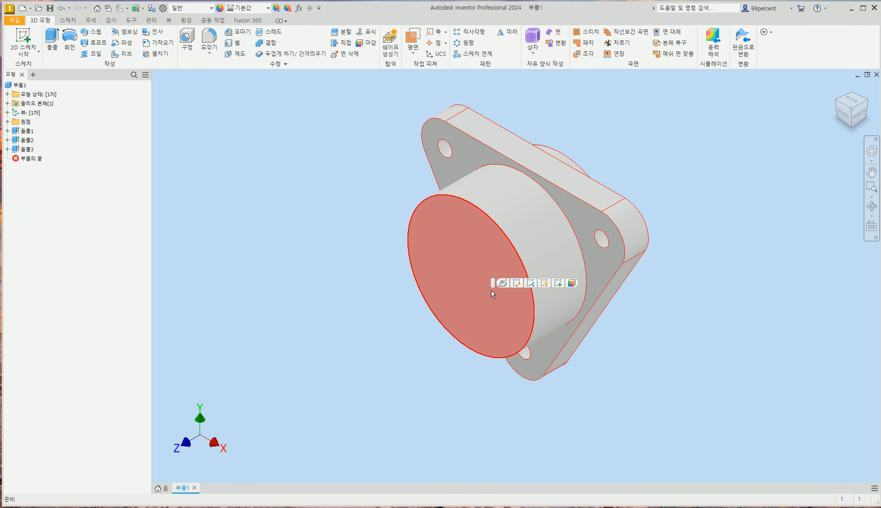
click(558, 283)
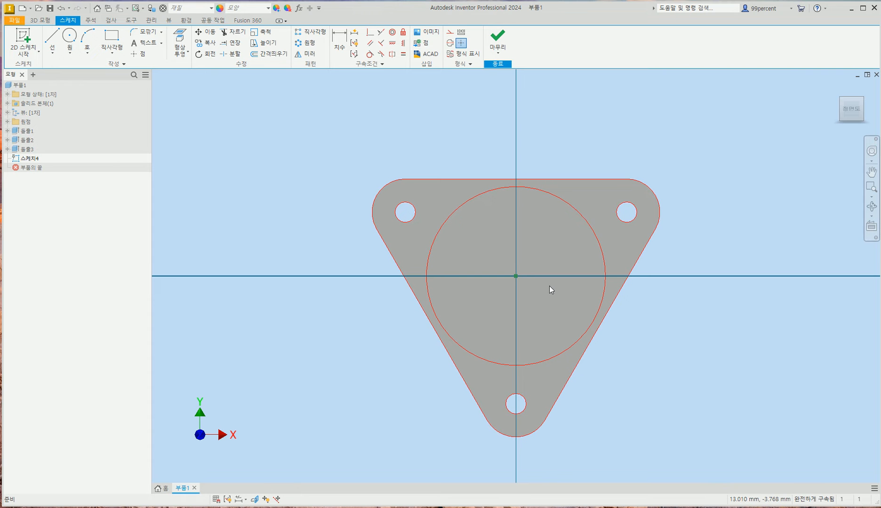
click(70, 38)
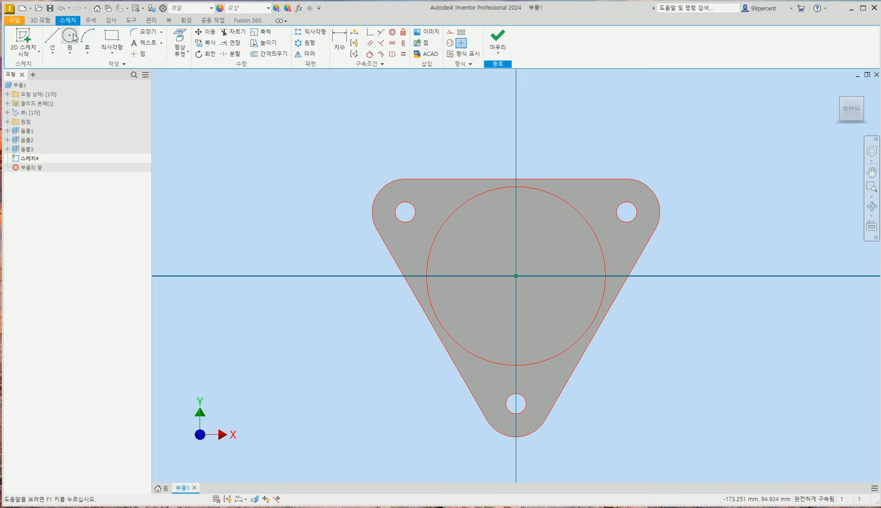
click(516, 277)
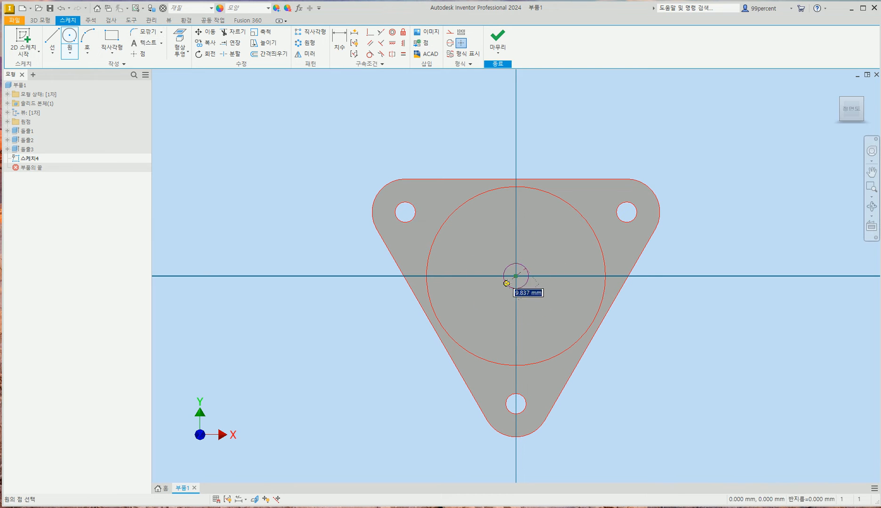
text(47)
key(Return)
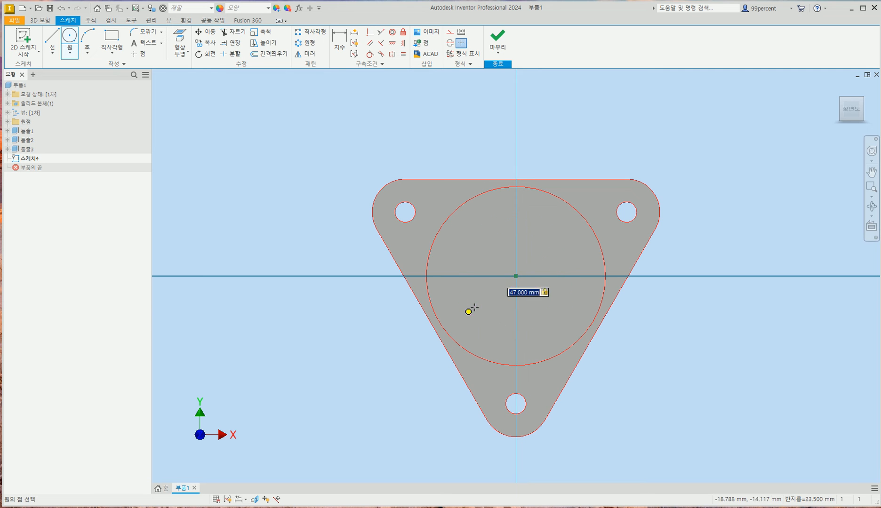
Cut the 47 mm circle 43 mm deep into the body with a reversed Extrude, checking the depth from the side
click(40, 21)
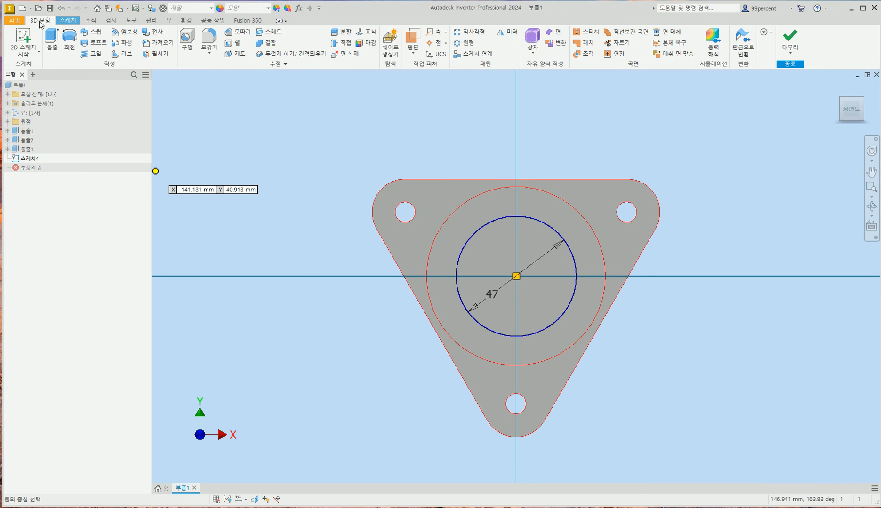
click(51, 41)
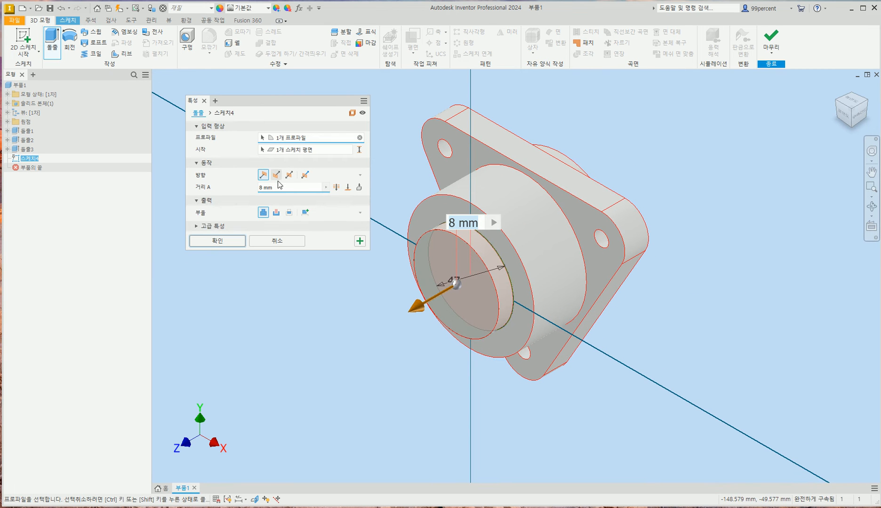
click(276, 213)
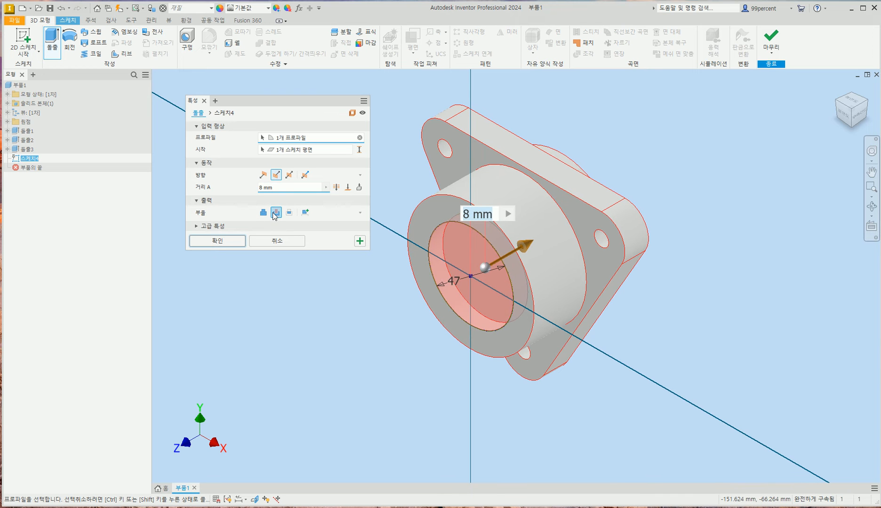
text(43)
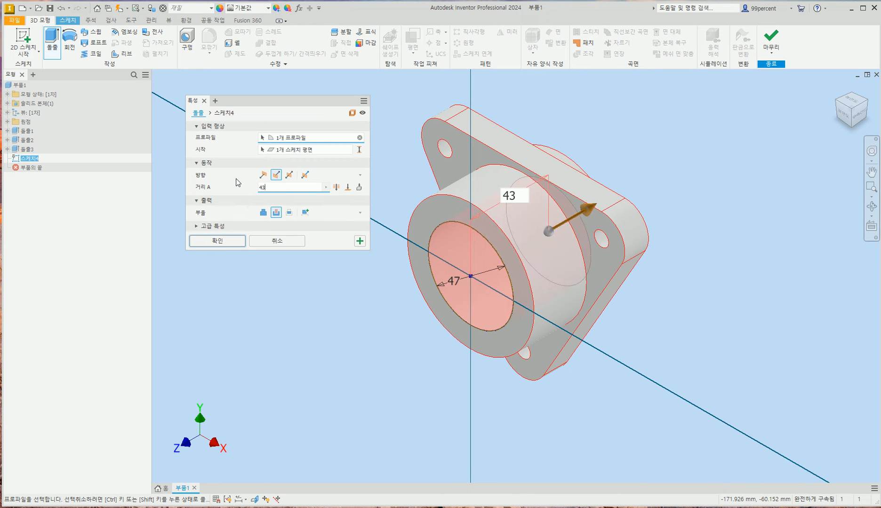
click(861, 117)
scroll(557, 290, down, 3)
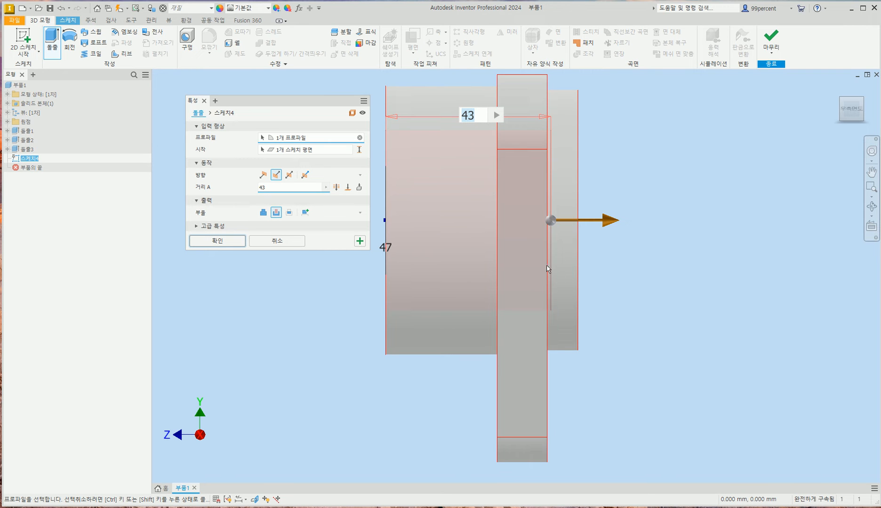
scroll(549, 315, up, 5)
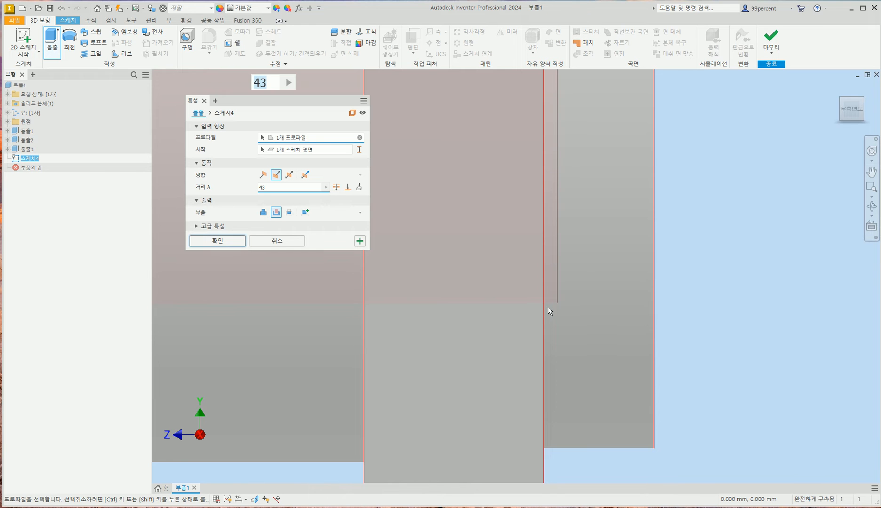
scroll(550, 312, down, 5)
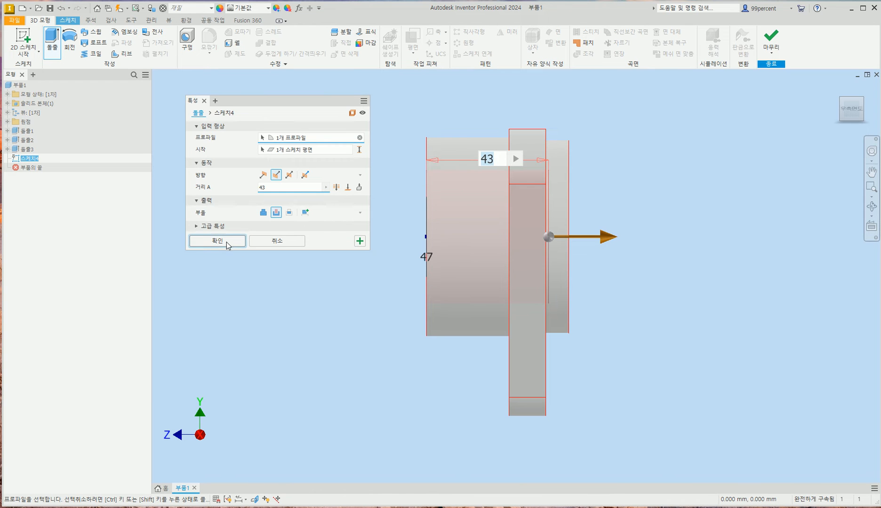
click(227, 241)
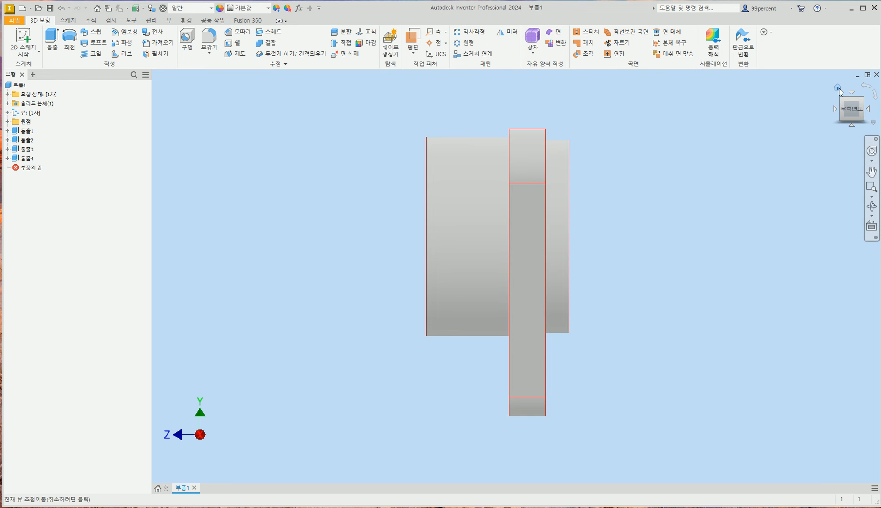
Check the reference drawing, then sketch a 38 mm diameter circle centred on the origin on the end face of the 68 mm rear boss
click(838, 88)
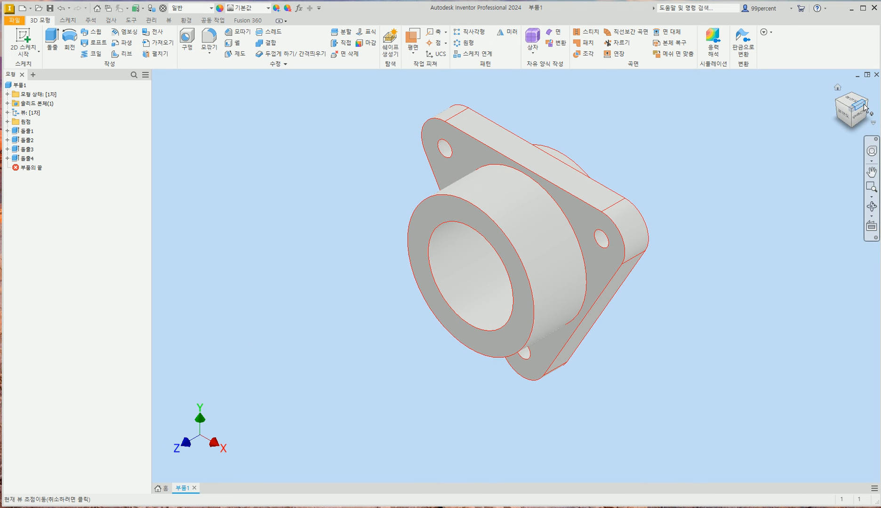
click(865, 107)
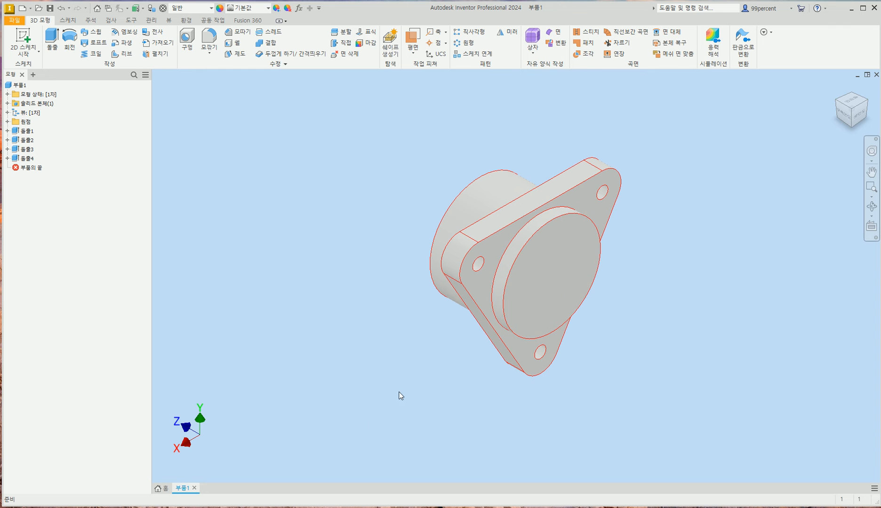
click(280, 507)
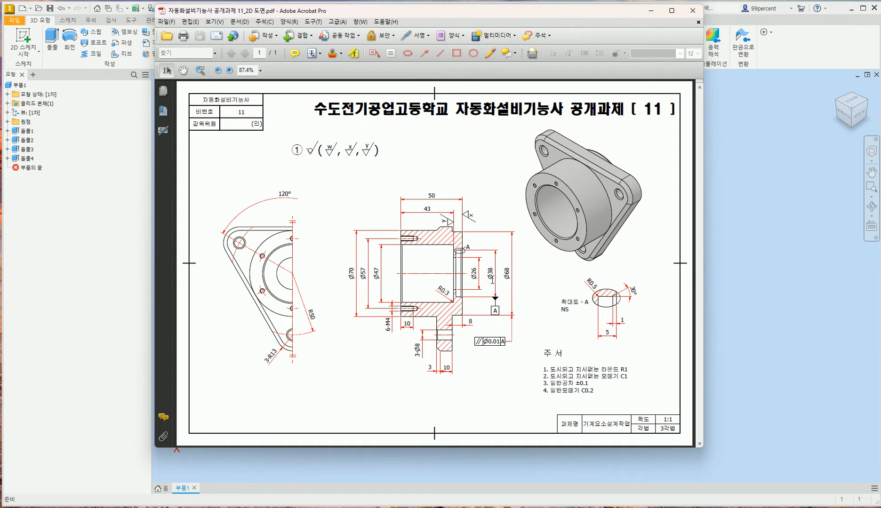
click(735, 258)
click(552, 275)
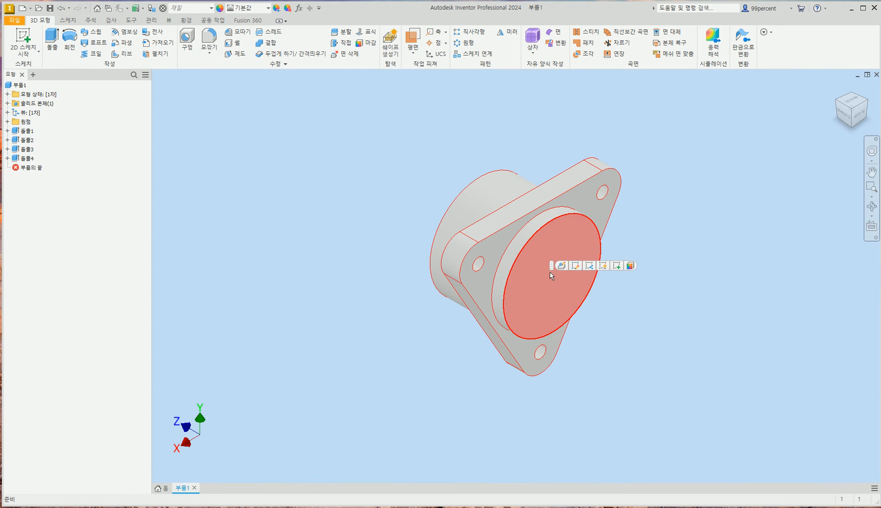
click(616, 266)
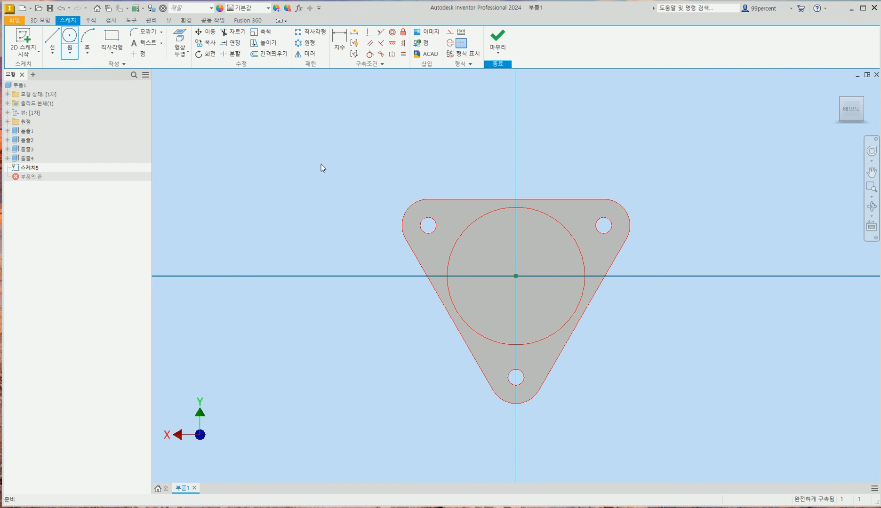
click(70, 36)
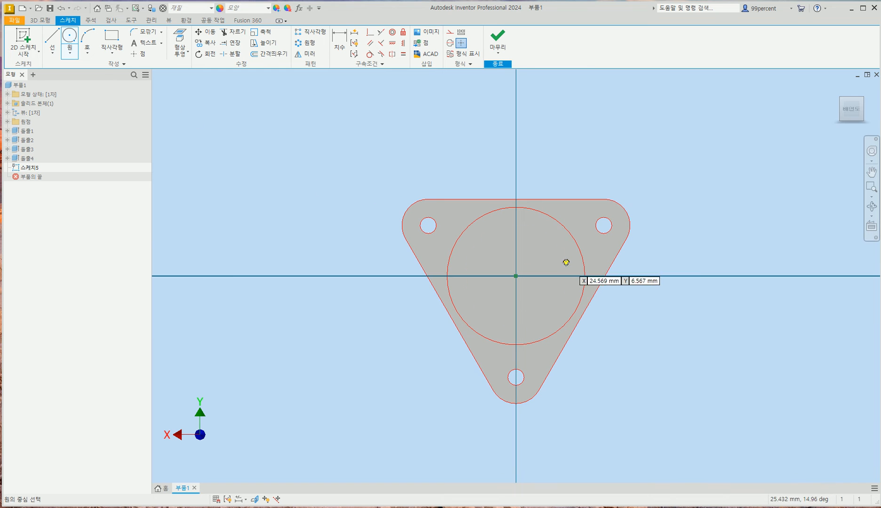
click(516, 276)
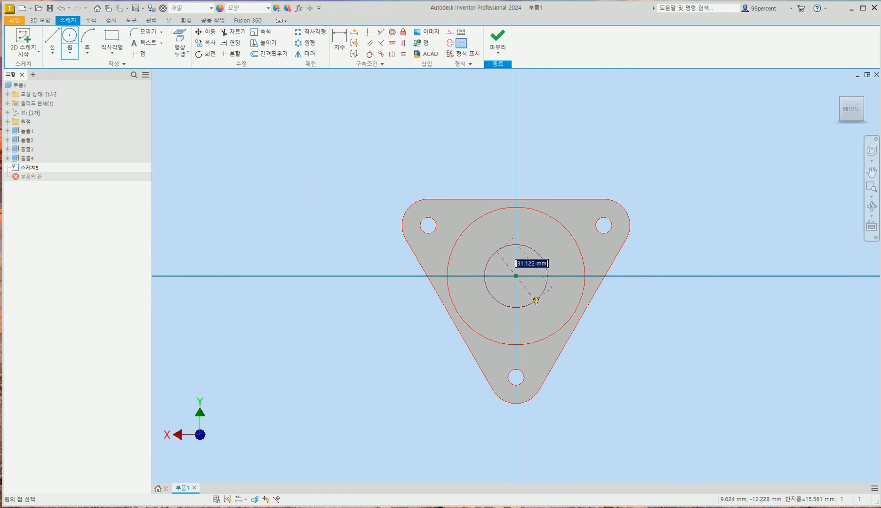
text(38)
key(Tab)
click(545, 301)
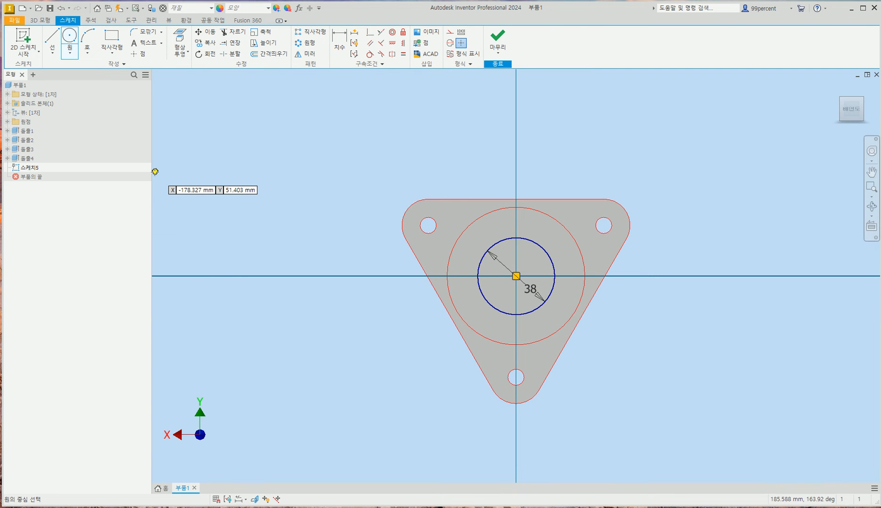
Cut the 38 mm circle 5 mm deep into the rear boss with Extrude, checking the depth from the side
click(40, 20)
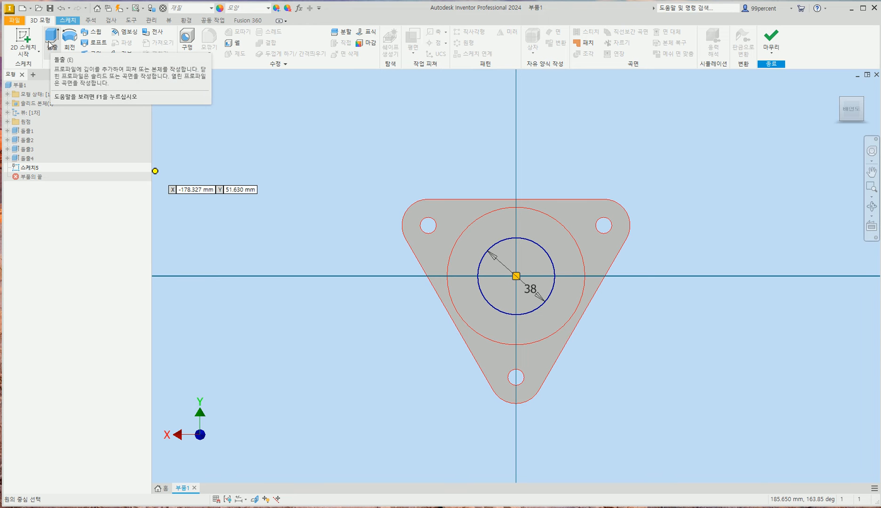
click(50, 45)
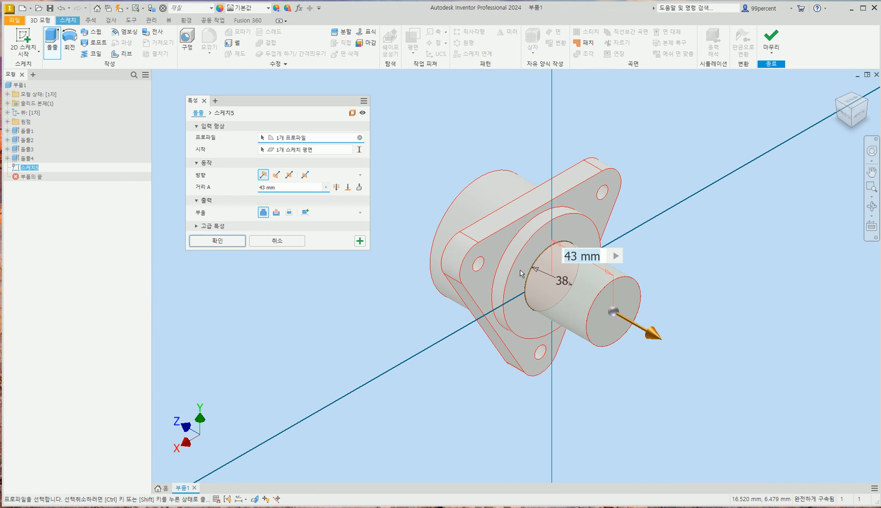
click(276, 213)
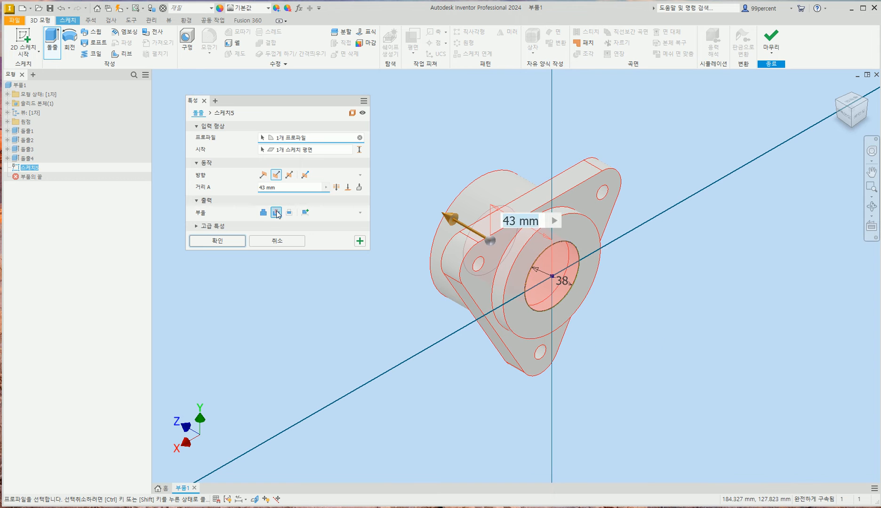
text(5)
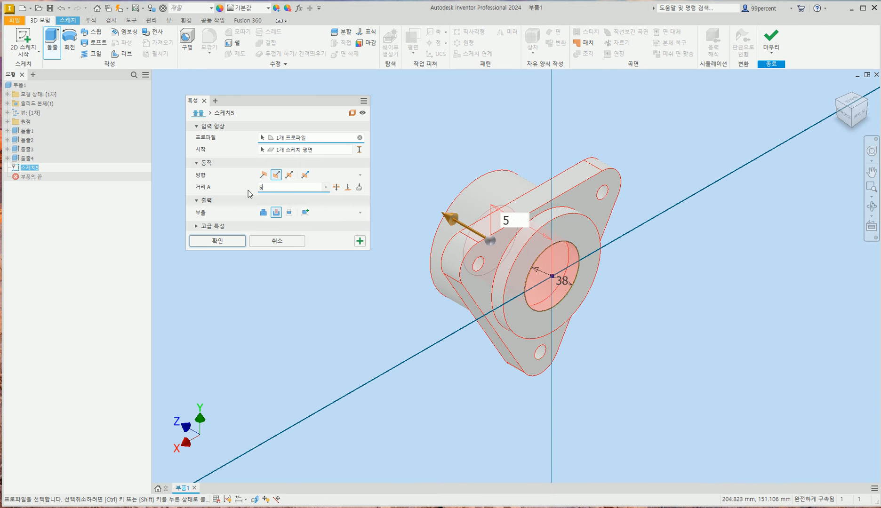
click(844, 116)
scroll(553, 261, down, 3)
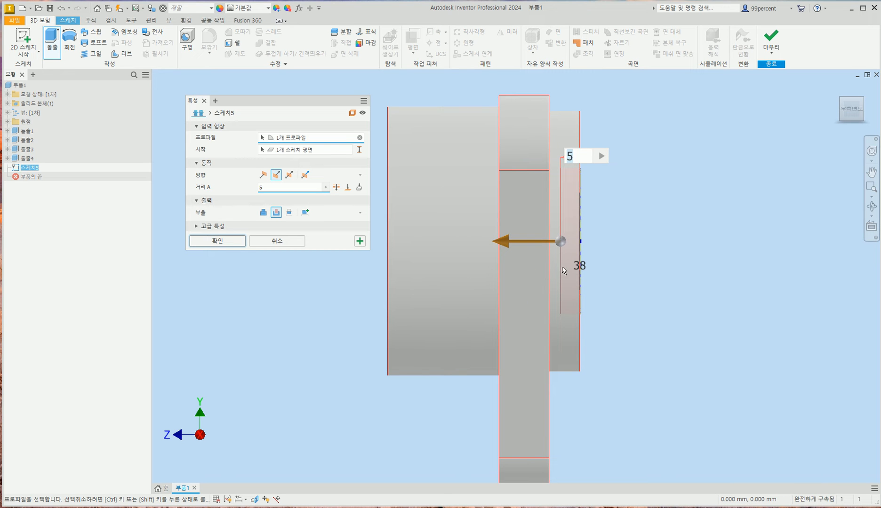
click(225, 242)
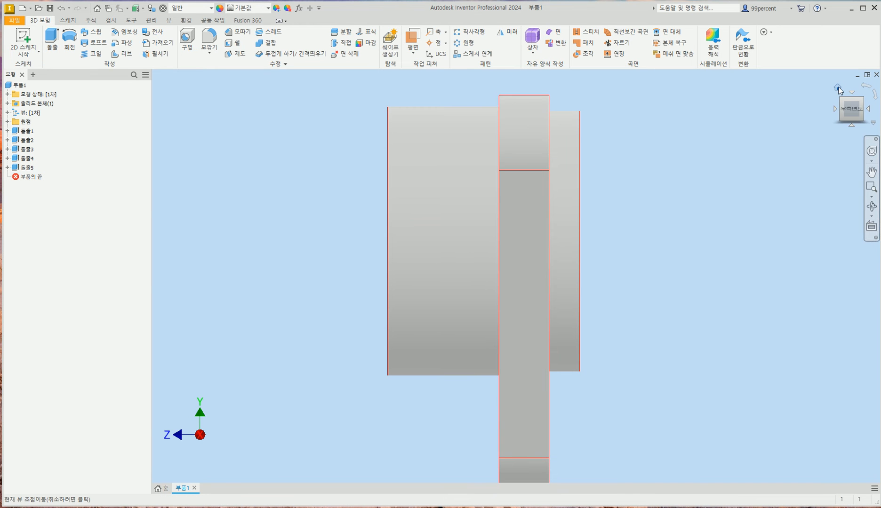
Check the reference drawing, then sketch a 26 mm diameter circle centred on the origin on the floor of the 38 mm recess
click(837, 89)
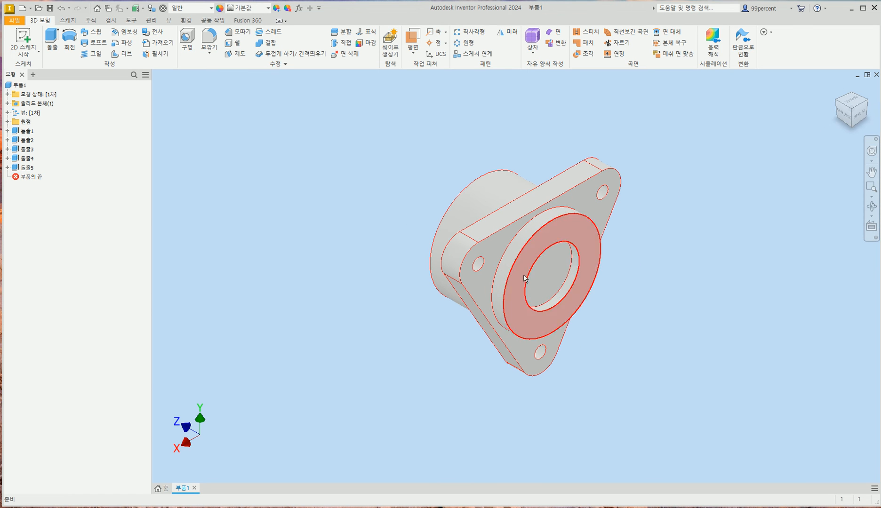
click(556, 282)
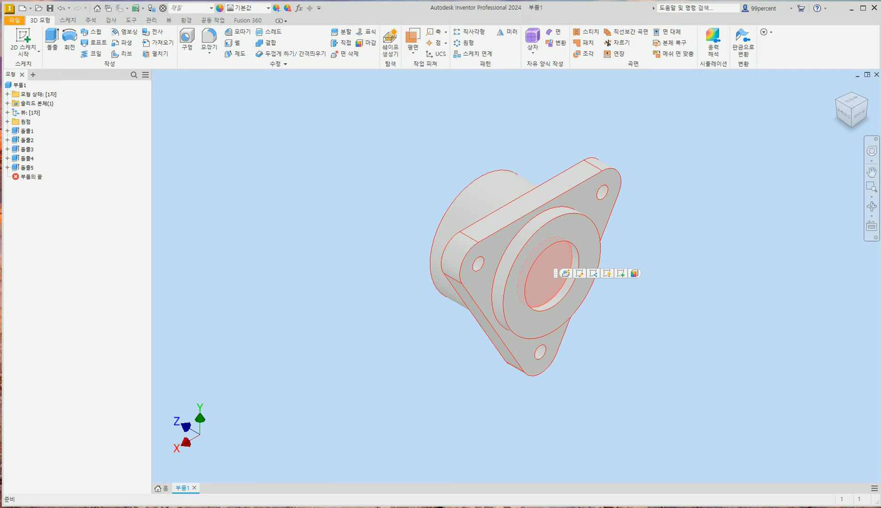
click(280, 507)
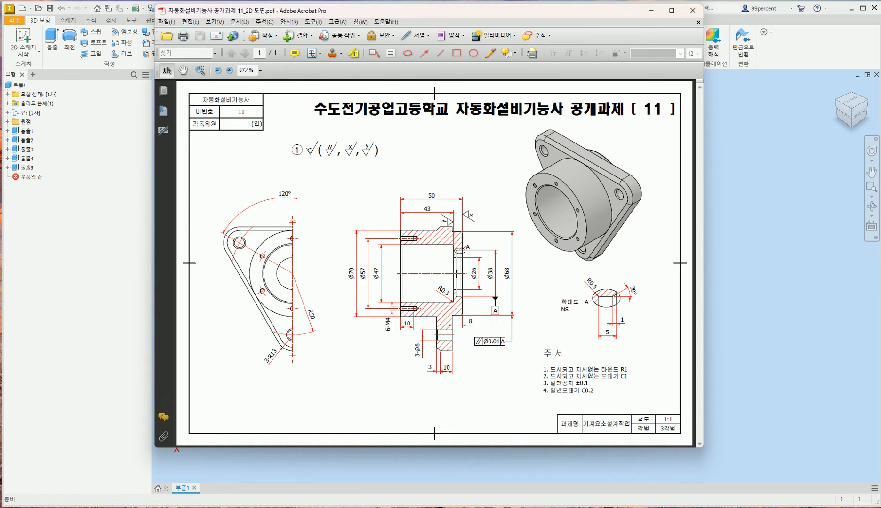
click(780, 285)
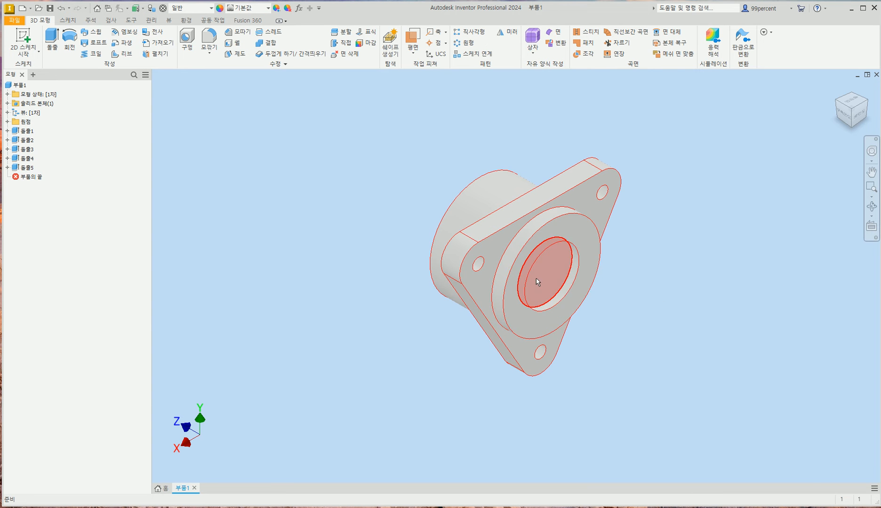
click(551, 278)
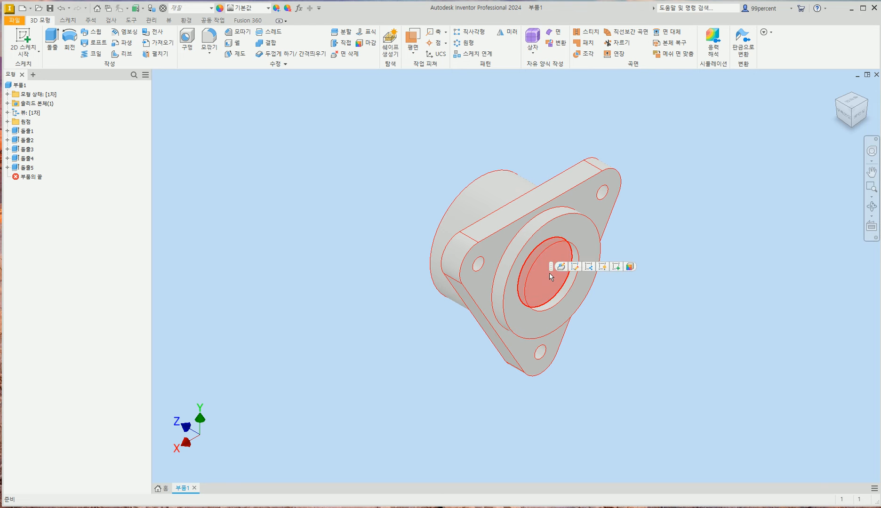
click(617, 267)
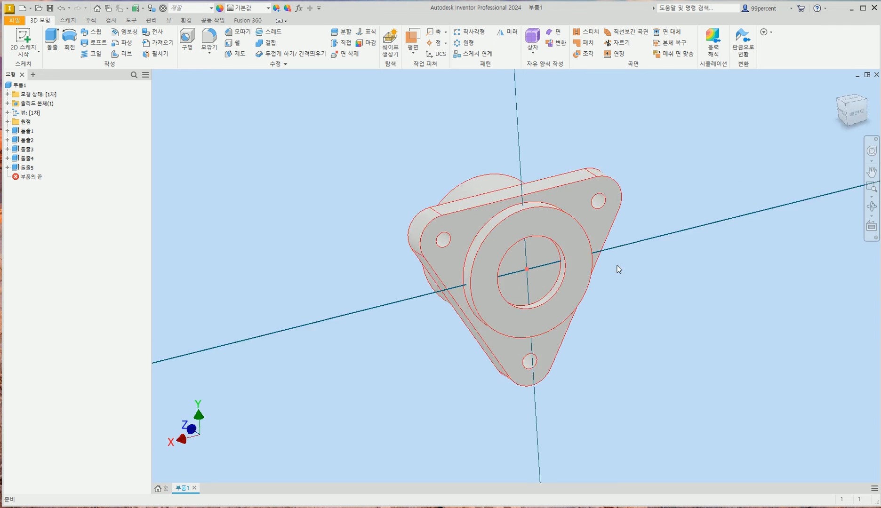
click(70, 36)
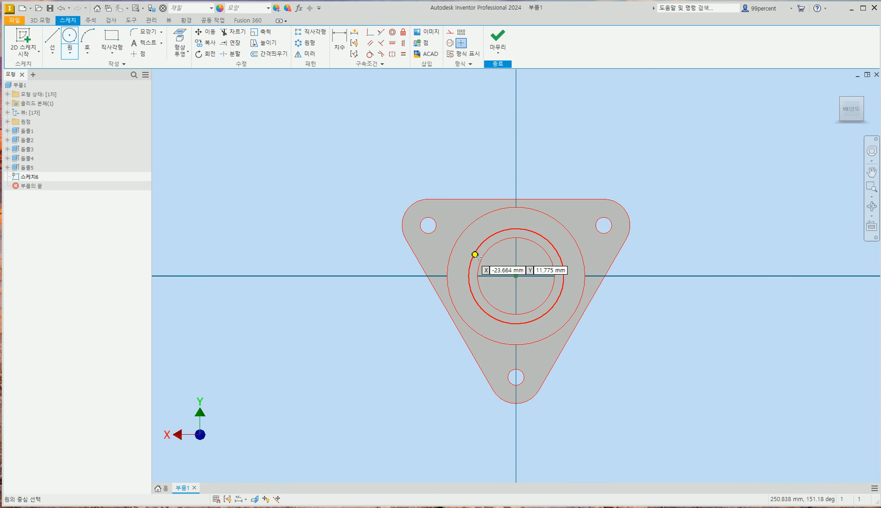
click(516, 277)
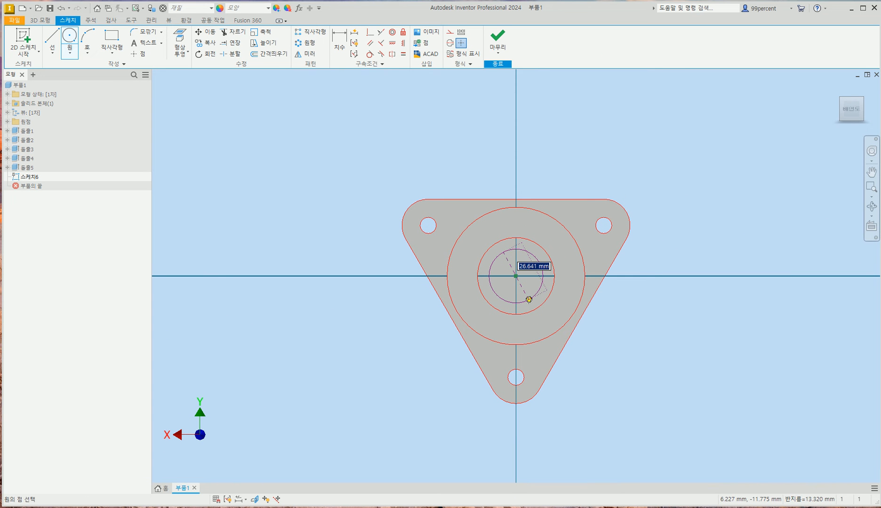
text(26)
key(Return)
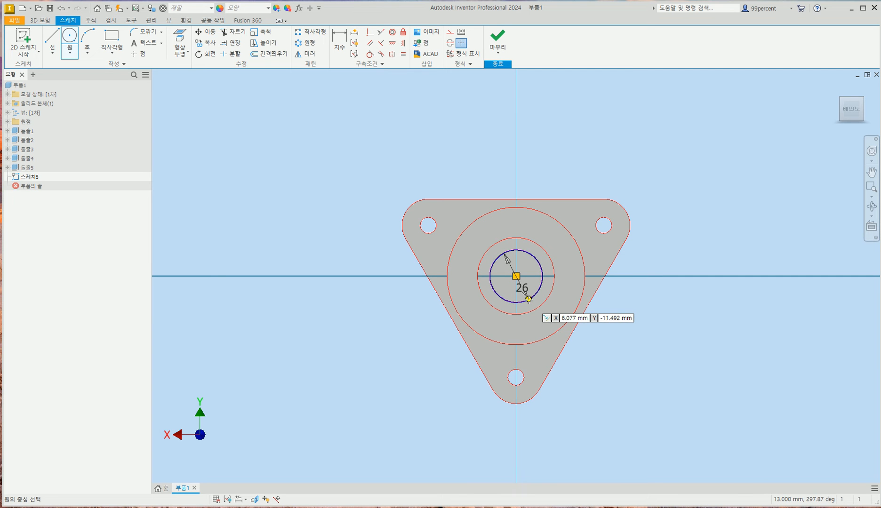
Cut the 26 mm circle into the body with Extrude, using the Through All extent
click(40, 21)
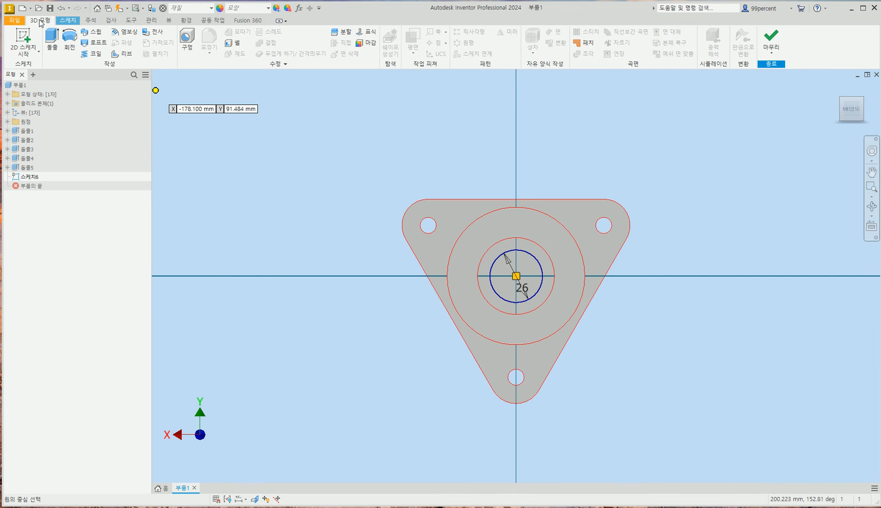
click(49, 43)
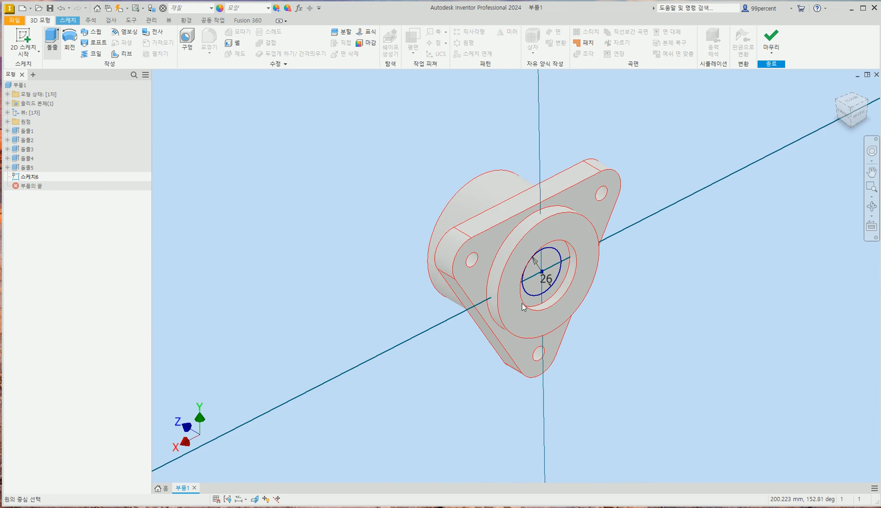
click(277, 212)
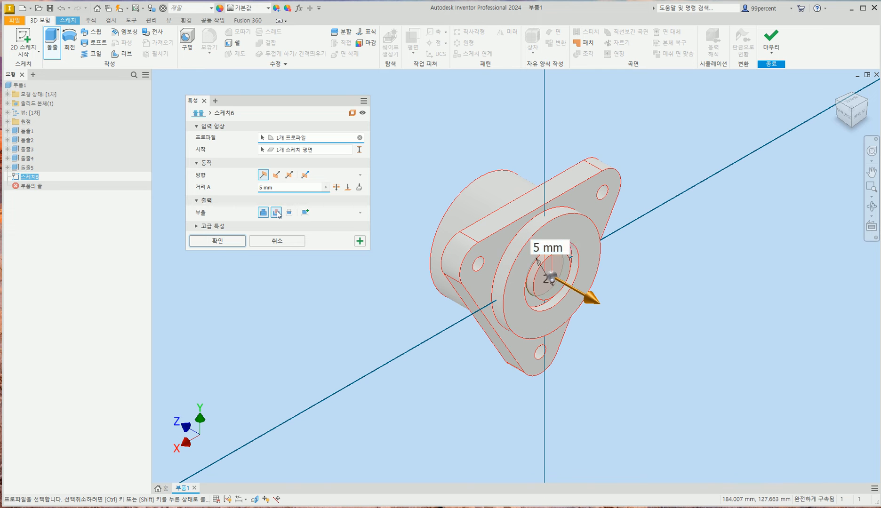
click(341, 188)
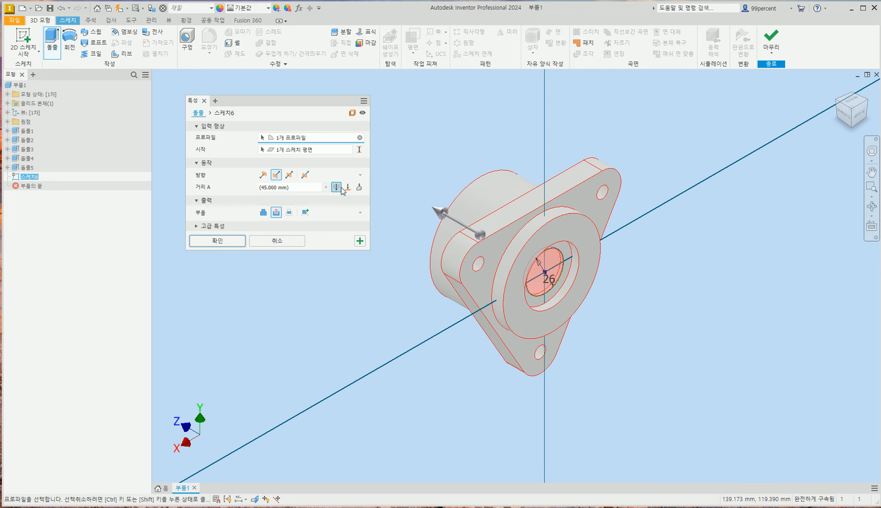
click(238, 242)
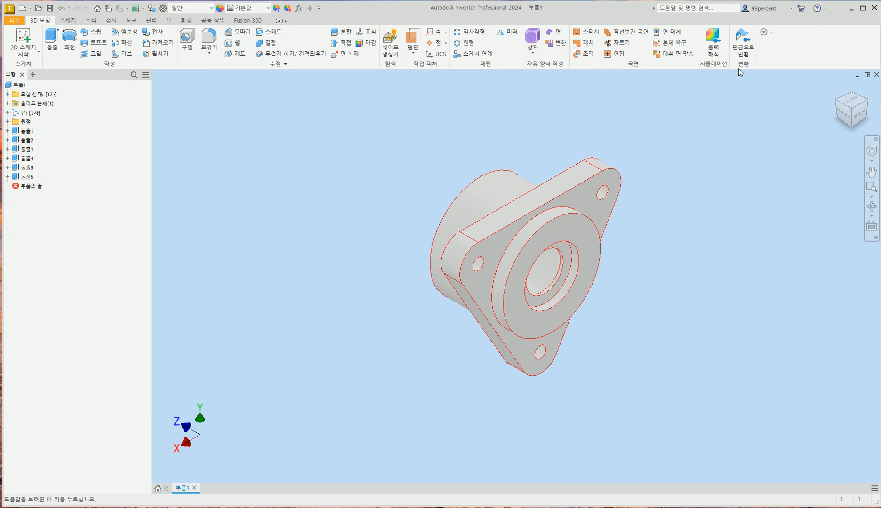
Check the reference drawing, then sketch a 57 mm diameter circle centred on the origin on the front cylinder's annular end face
click(833, 96)
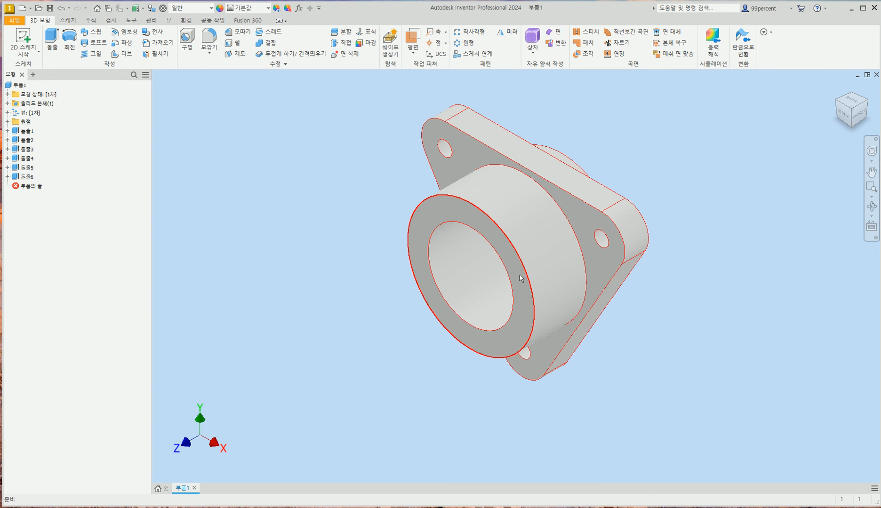
click(848, 115)
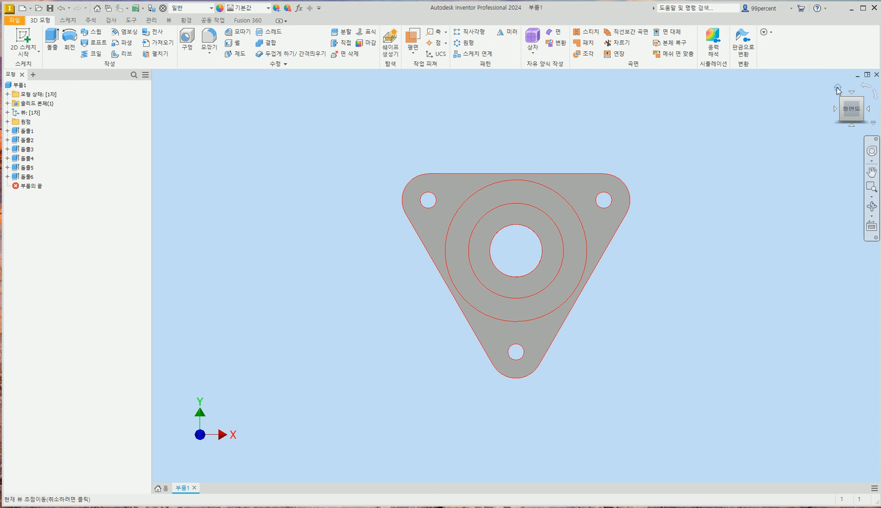
click(838, 88)
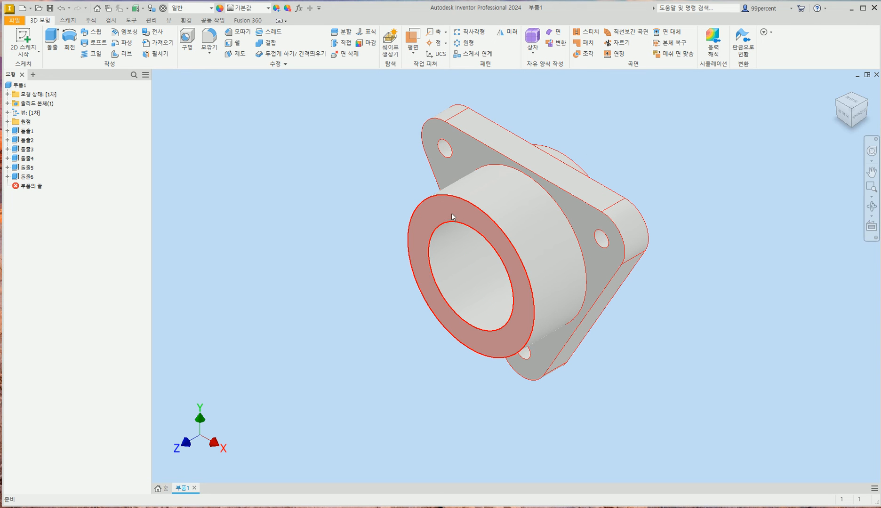
mouse_move(289, 503)
click(289, 477)
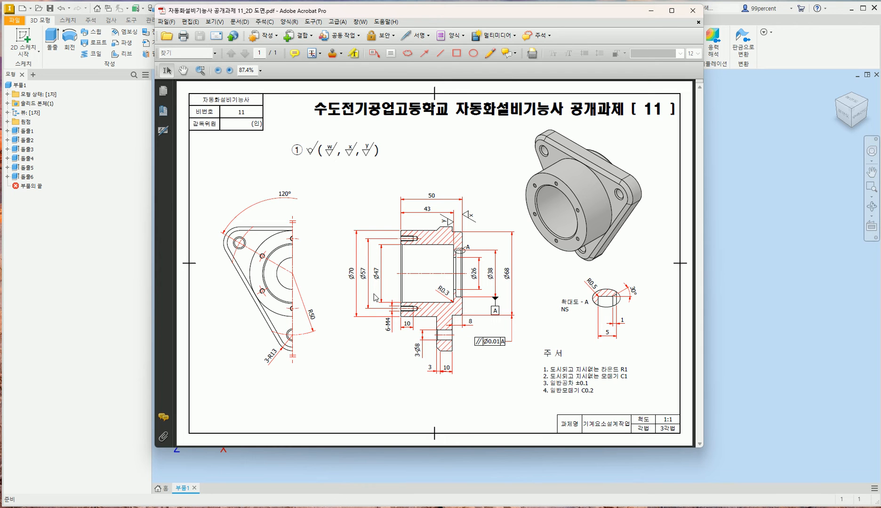
click(753, 241)
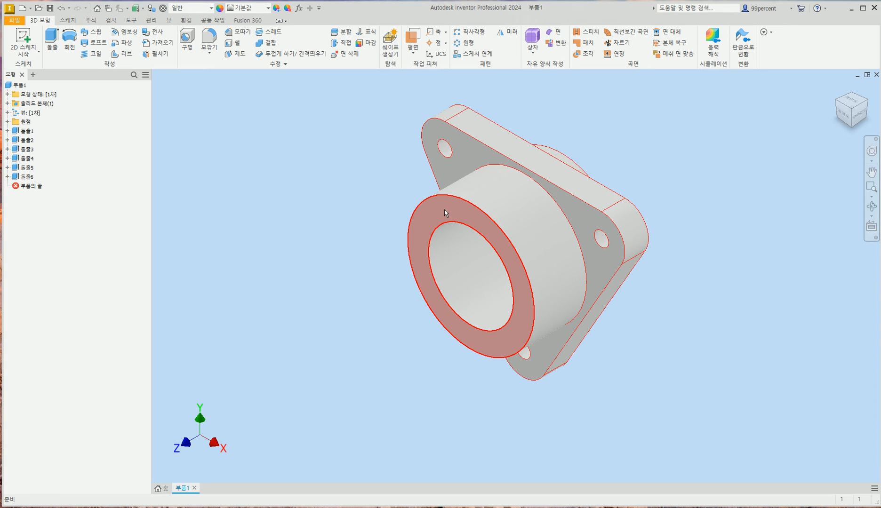
click(437, 225)
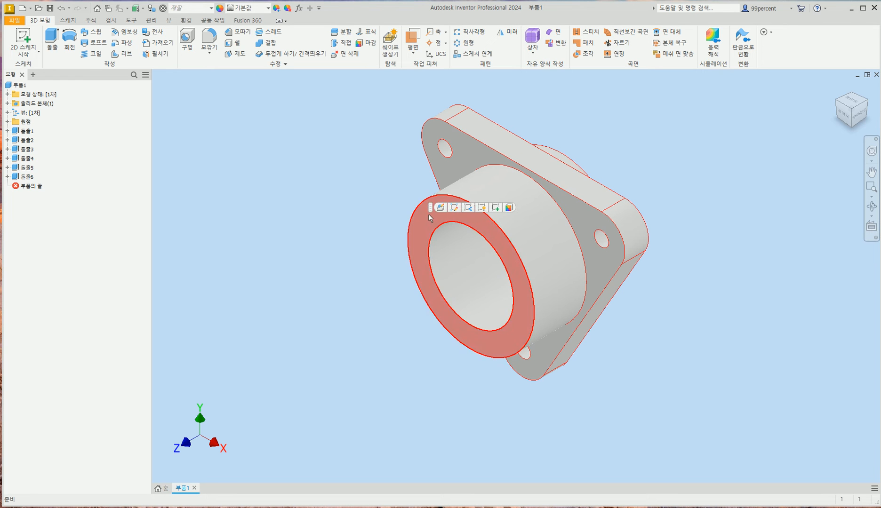
click(498, 208)
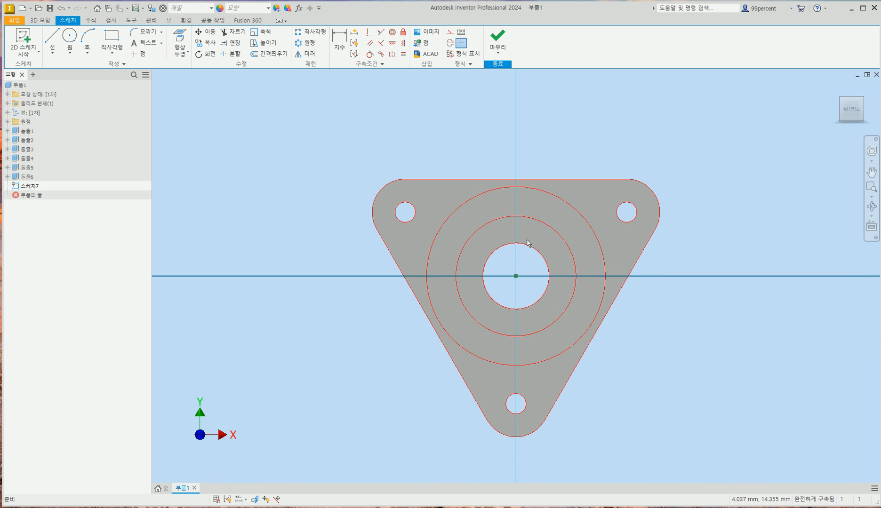
click(69, 36)
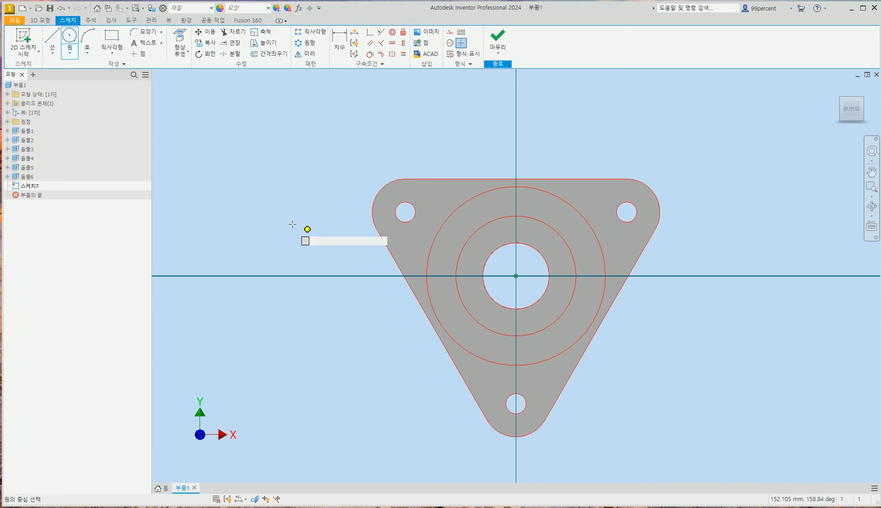
click(516, 275)
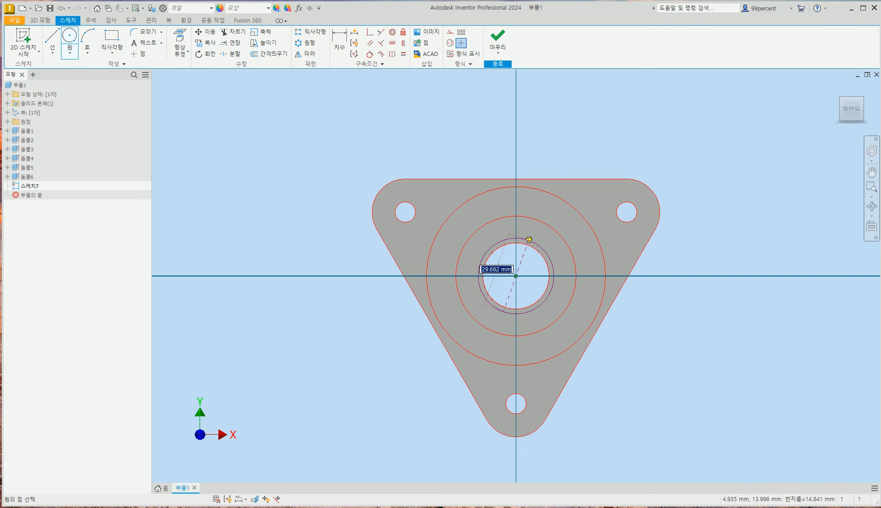
text(9)
text(7)
key(Return)
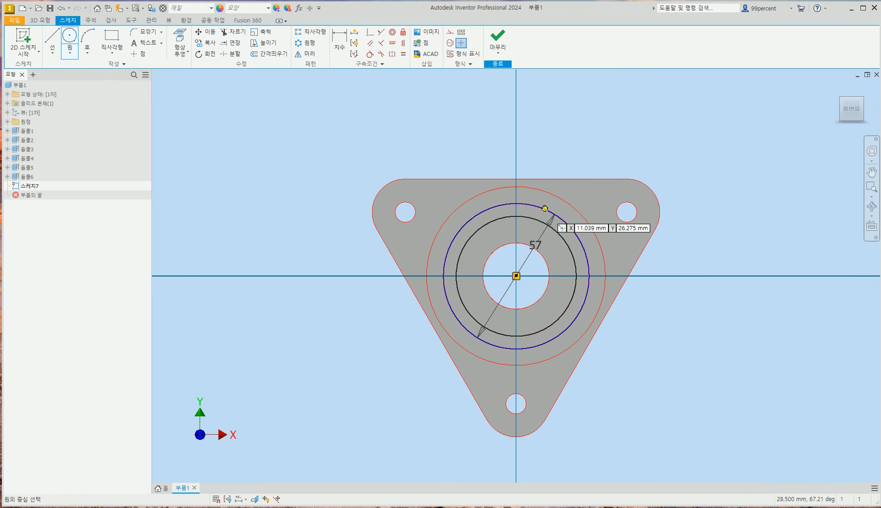
key(Escape)
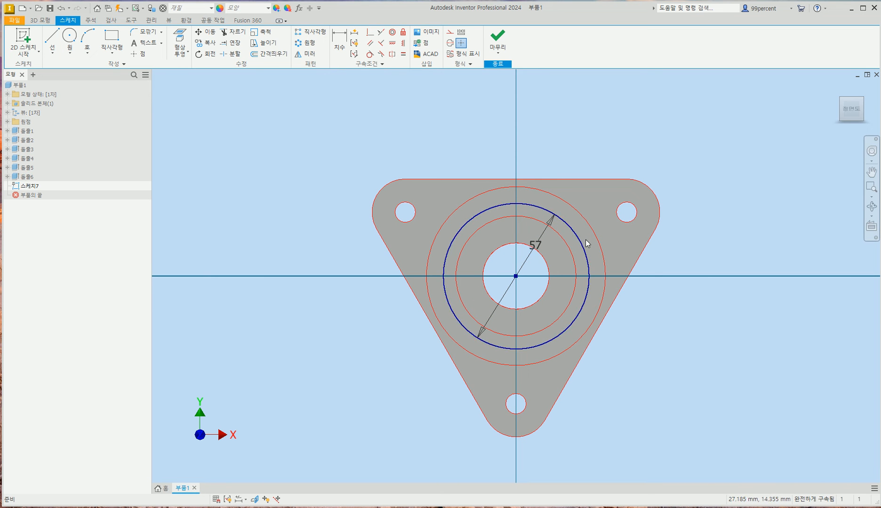
Convert the 57 mm circle to construction geometry
click(569, 232)
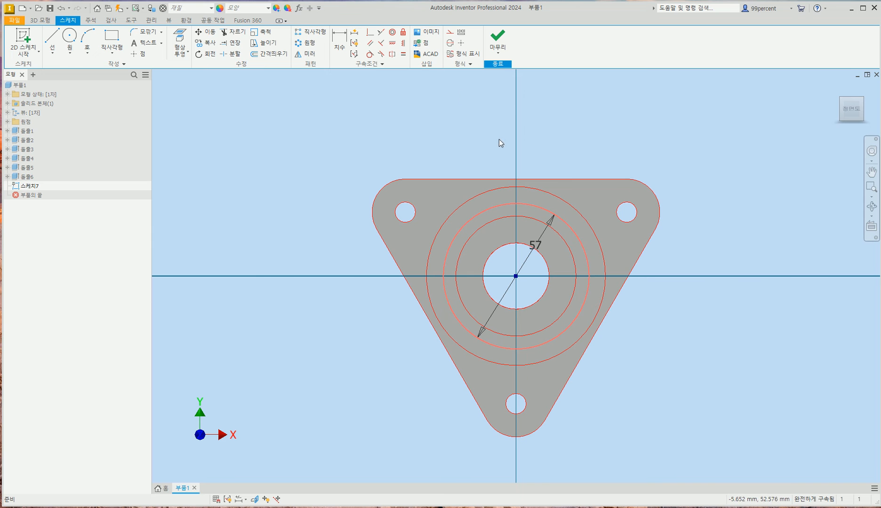
click(449, 34)
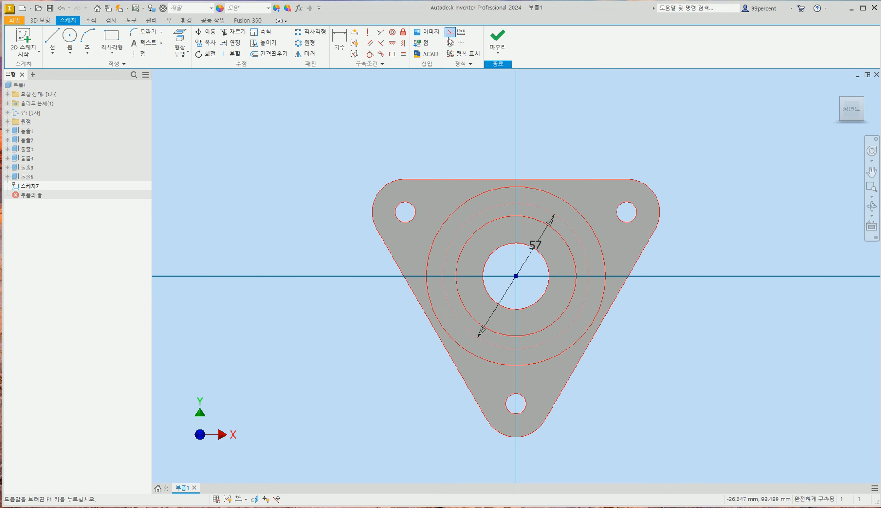
click(498, 114)
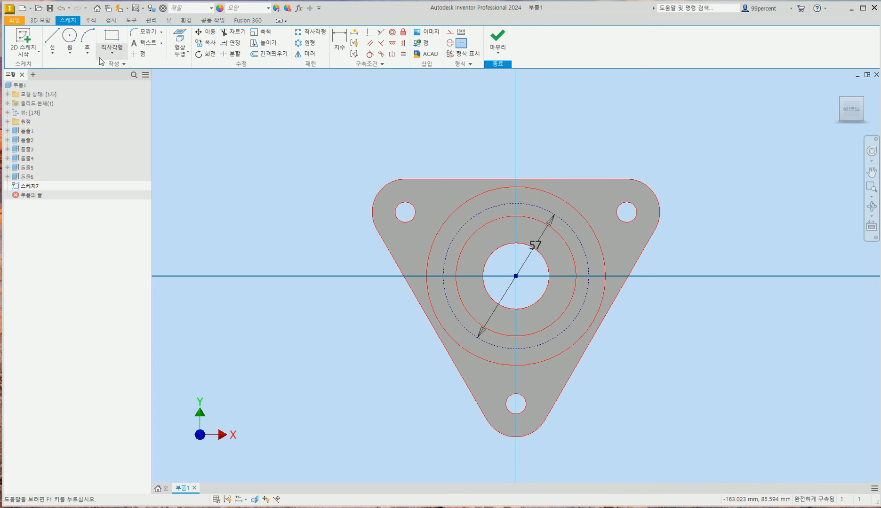
Place a sketch point on the 57 mm construction circle and constrain it vertically above the origin
click(136, 55)
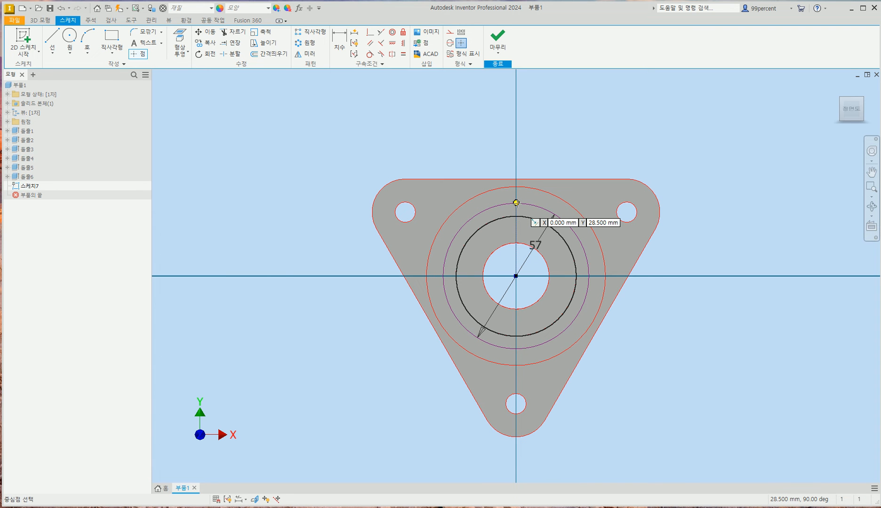
click(516, 203)
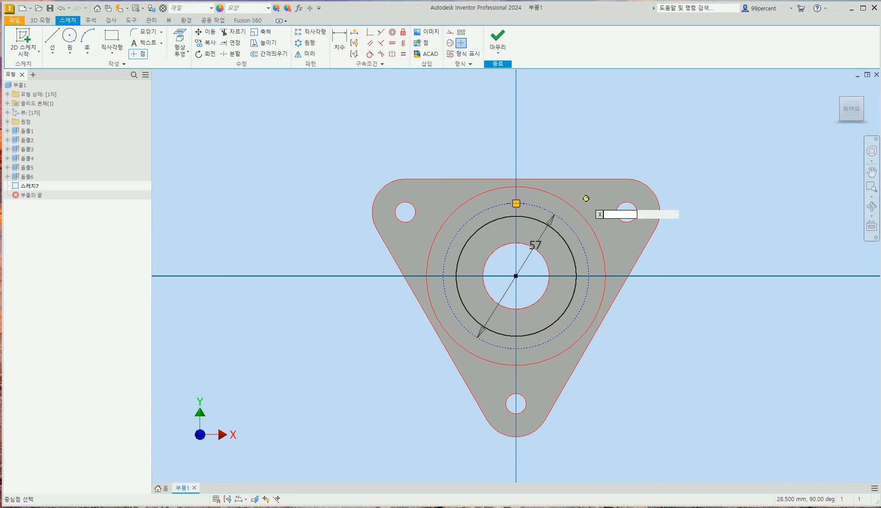
key(Escape)
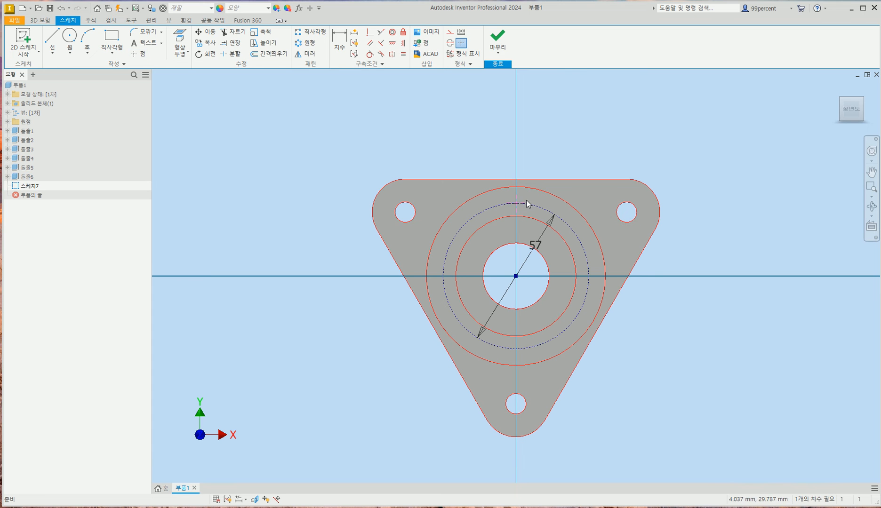
mouse_move(516, 202)
mouse_down()
mouse_move(488, 209)
mouse_move(553, 211)
mouse_move(517, 201)
mouse_move(538, 206)
mouse_up()
click(403, 44)
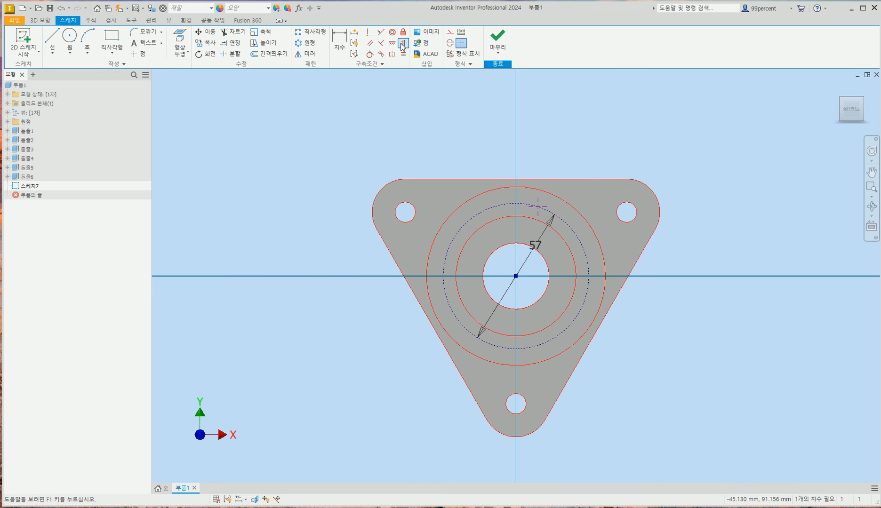
click(517, 277)
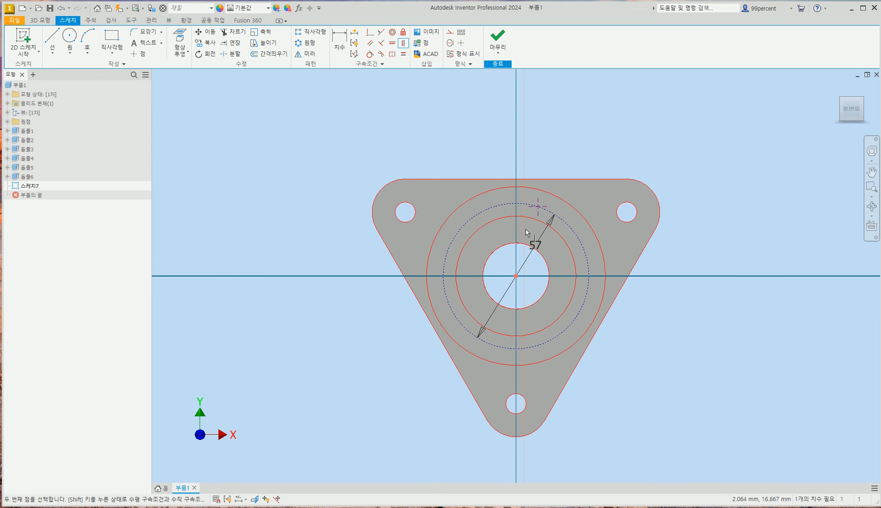
click(538, 207)
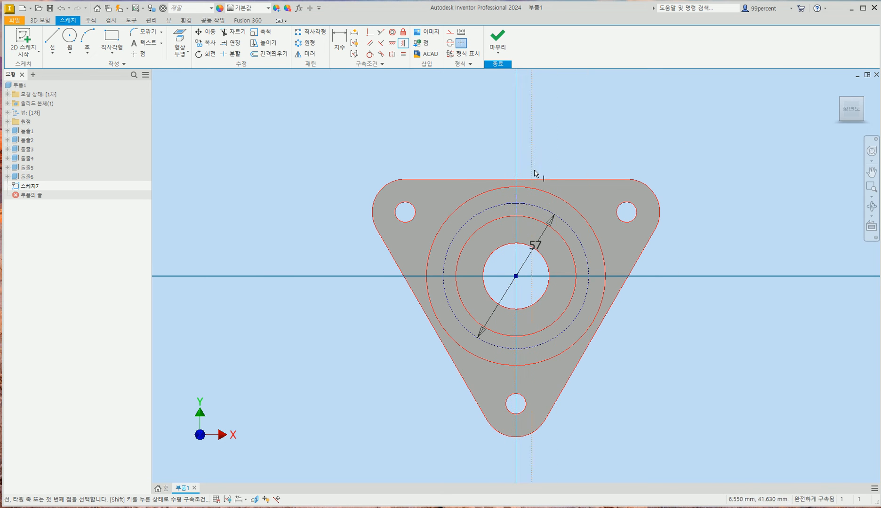
Start a Hole feature at the sketch point, using the tapped hole type with no seat
click(41, 20)
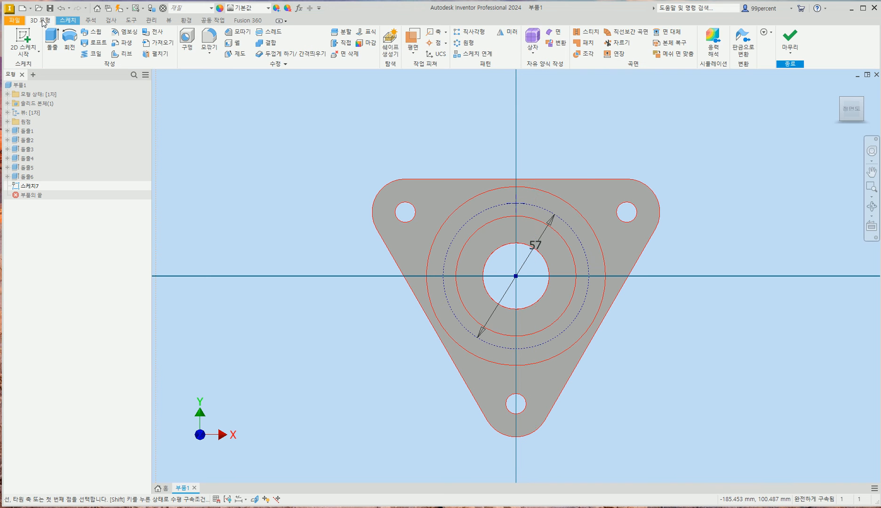
click(187, 44)
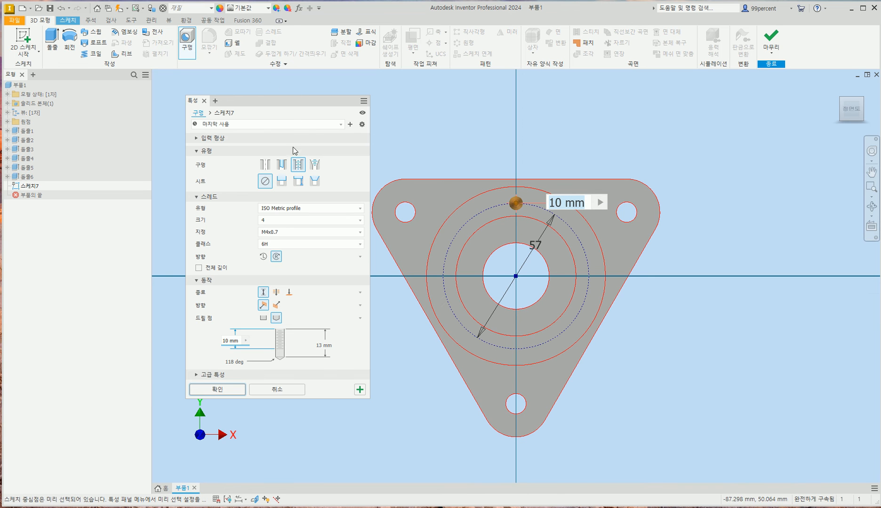
click(270, 169)
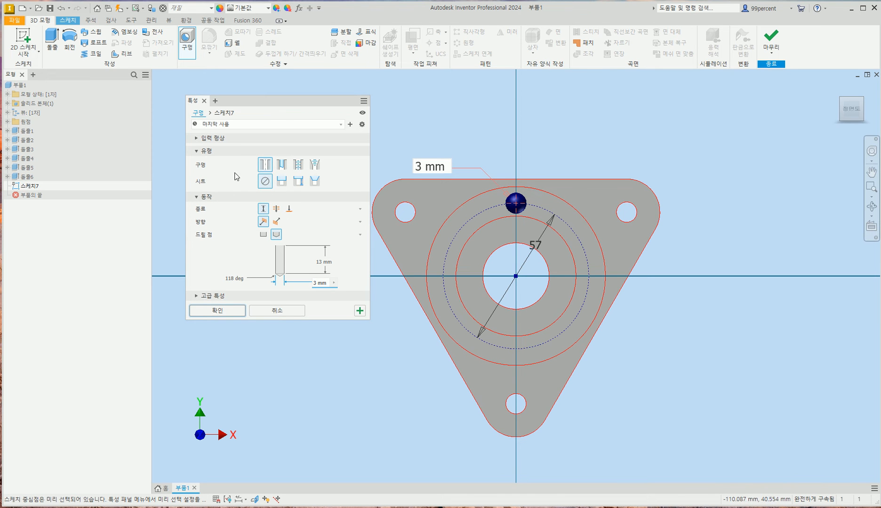
drag(287, 100, 281, 113)
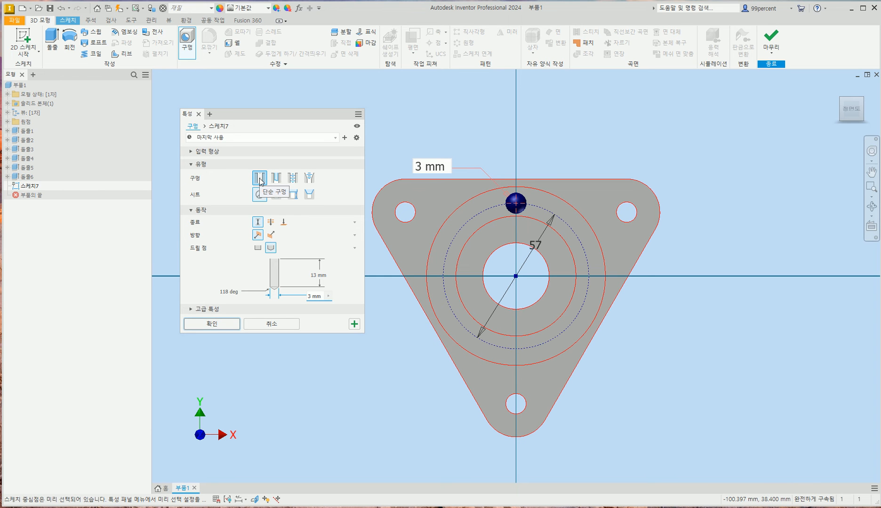
click(293, 178)
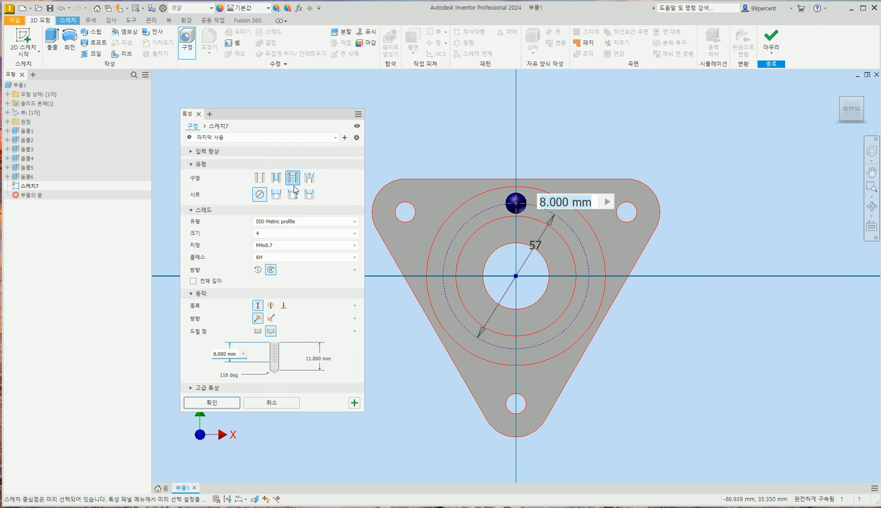
click(264, 198)
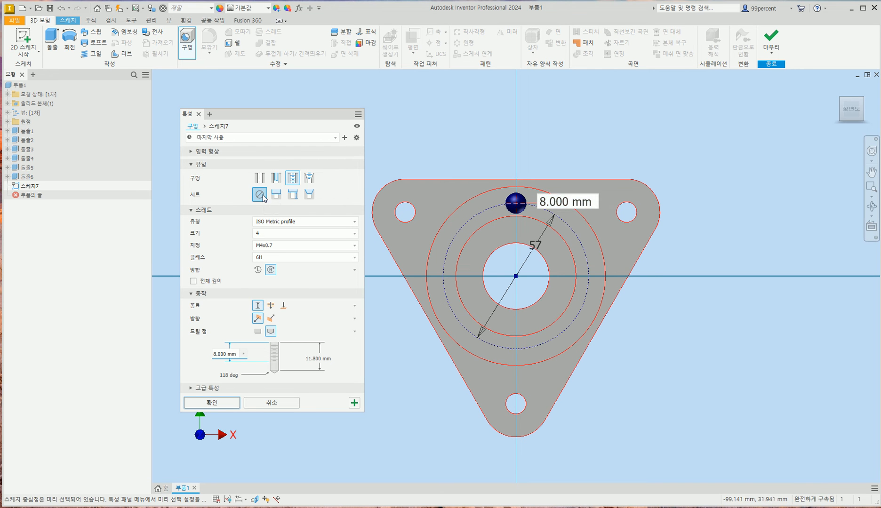
Set the tapped hole's thread type to ISO Metric profile and its size to 4
click(356, 221)
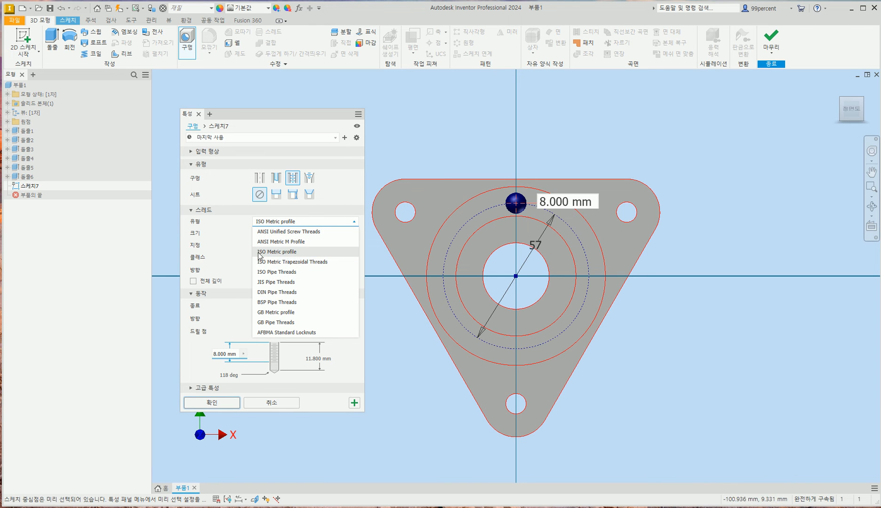
click(277, 252)
click(276, 234)
click(275, 234)
click(275, 235)
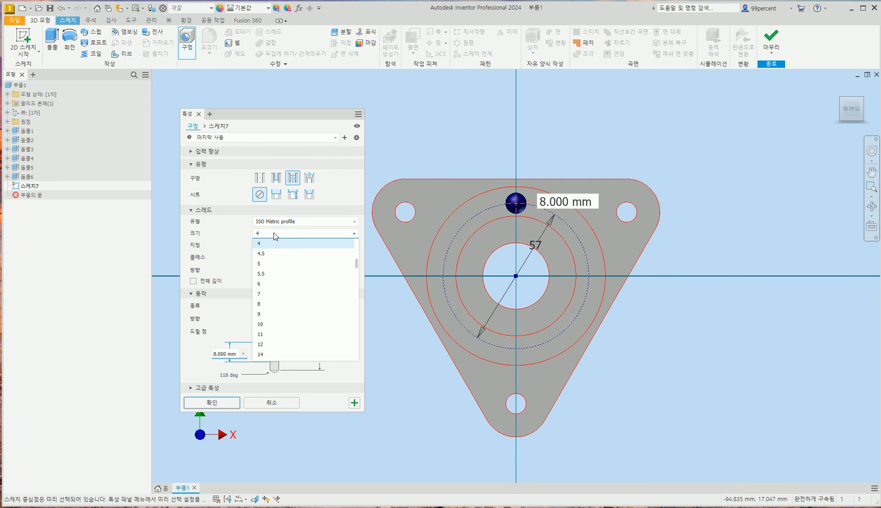
click(275, 236)
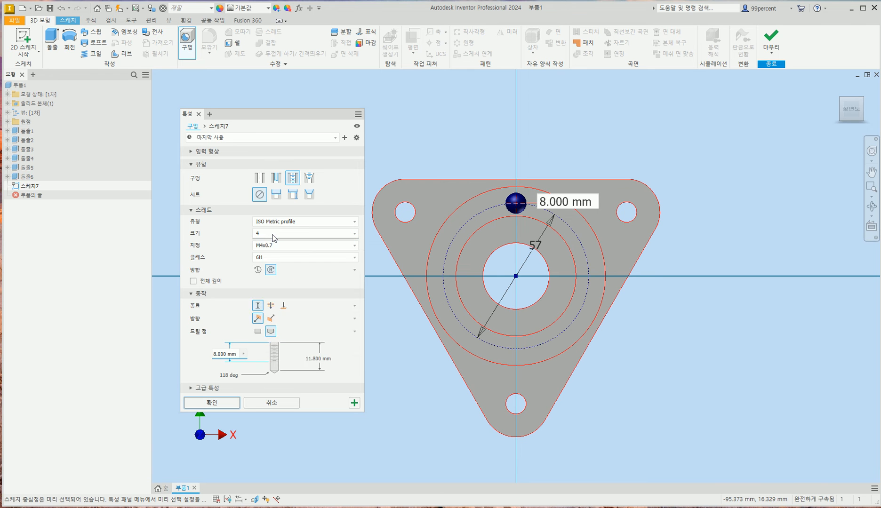
click(274, 234)
click(273, 236)
click(273, 236)
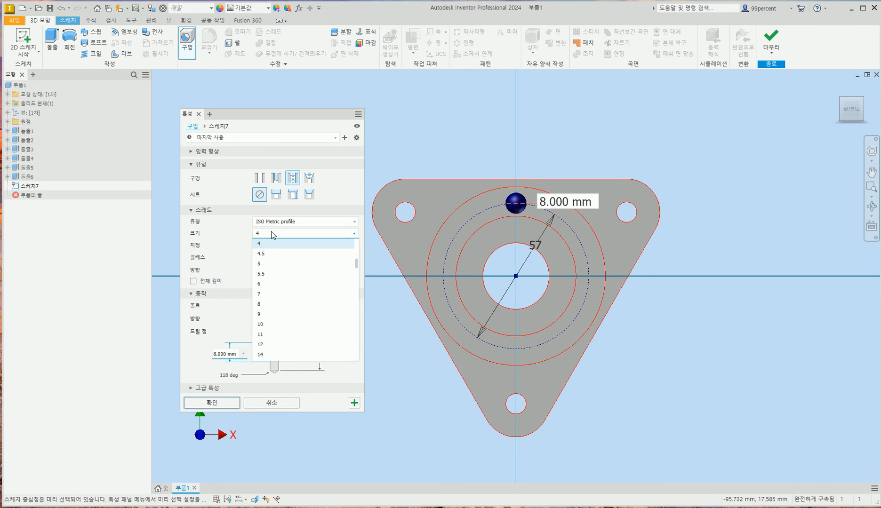
click(267, 245)
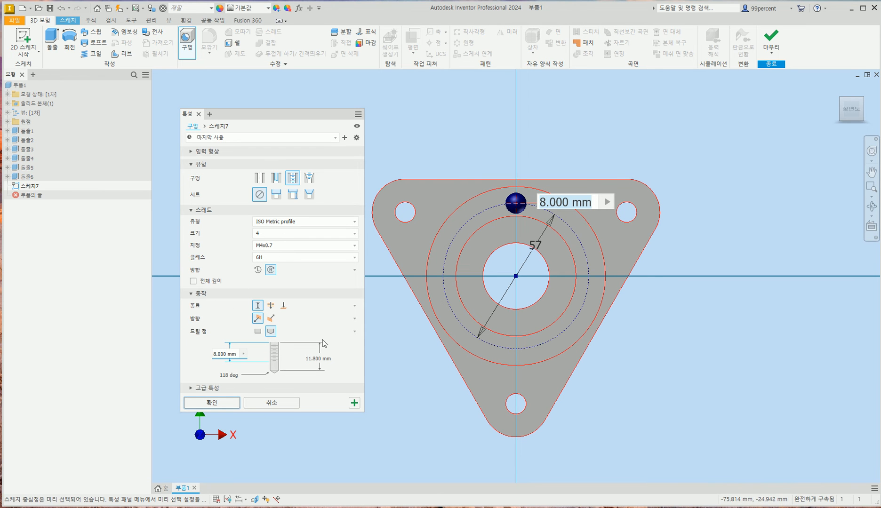
Try the tapped hole's full-depth thread option and compare its preview with partial threading from the side
click(193, 282)
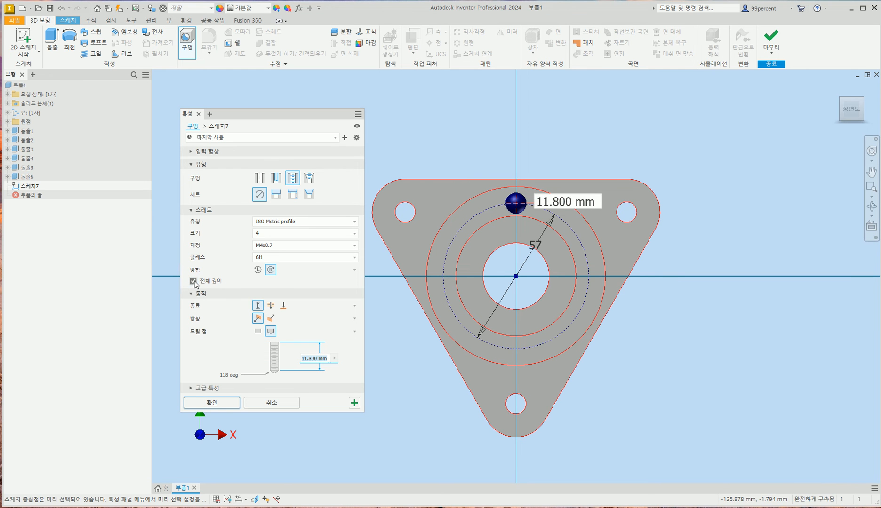
click(869, 111)
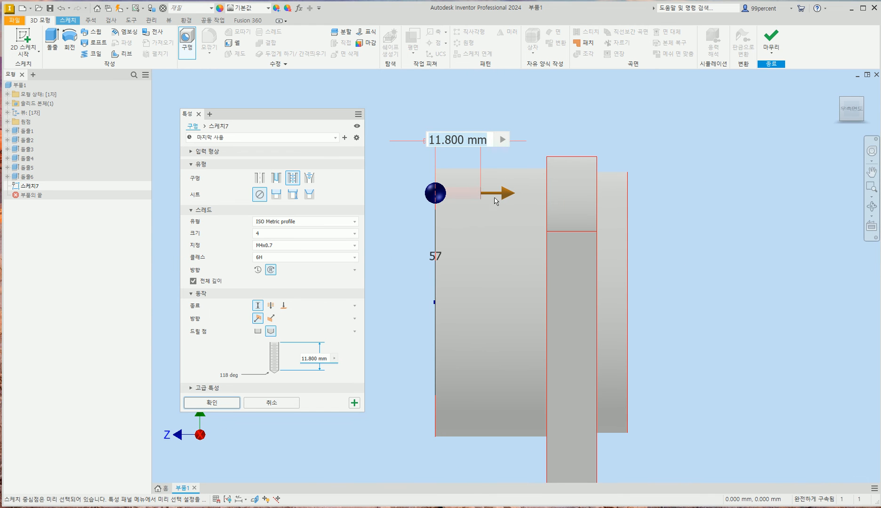
click(193, 281)
click(193, 281)
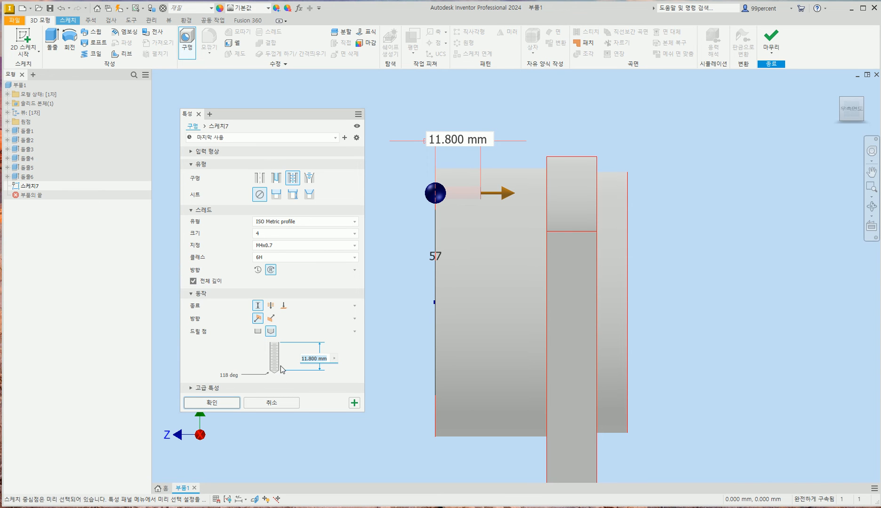
click(193, 281)
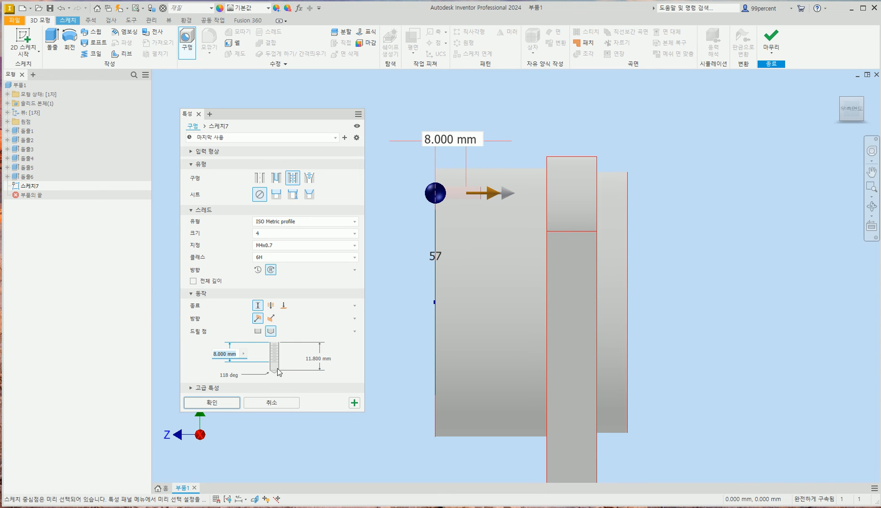
Try the tapped hole's full-depth thread, through-all termination and reversed direction options, going back to partial thread, distance termination and the default direction
click(193, 281)
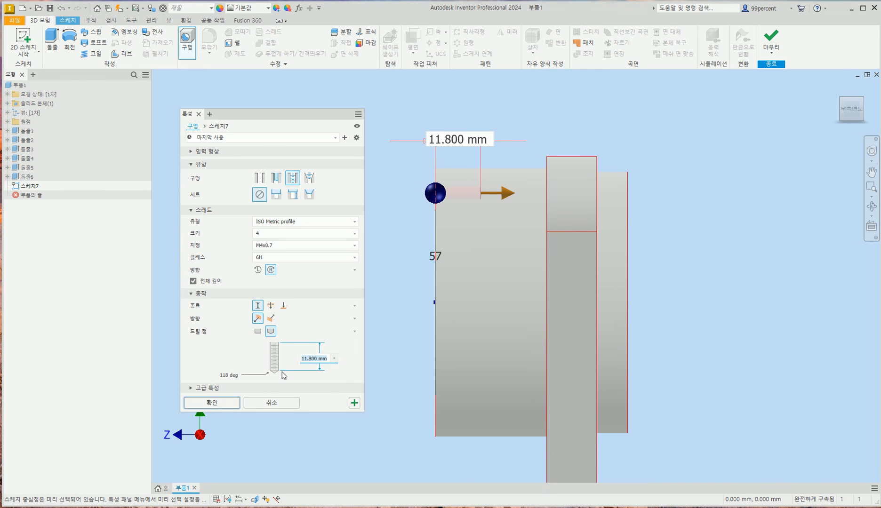
click(193, 282)
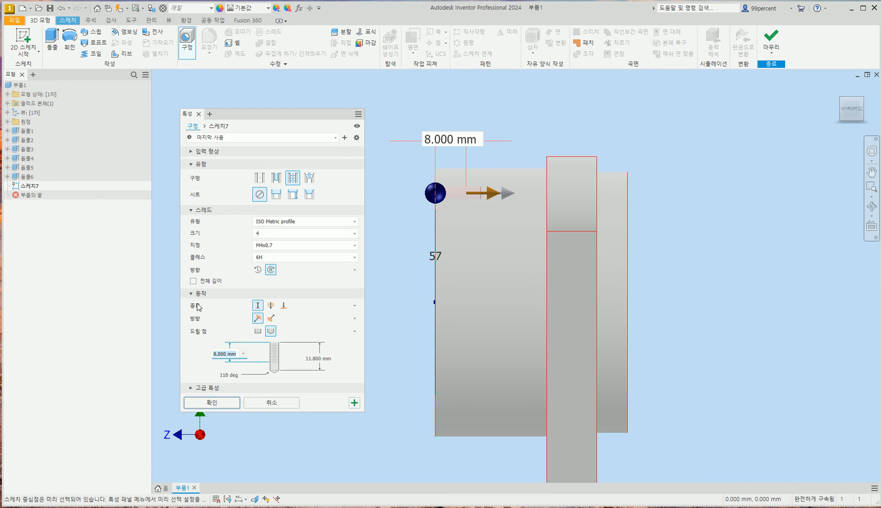
click(270, 305)
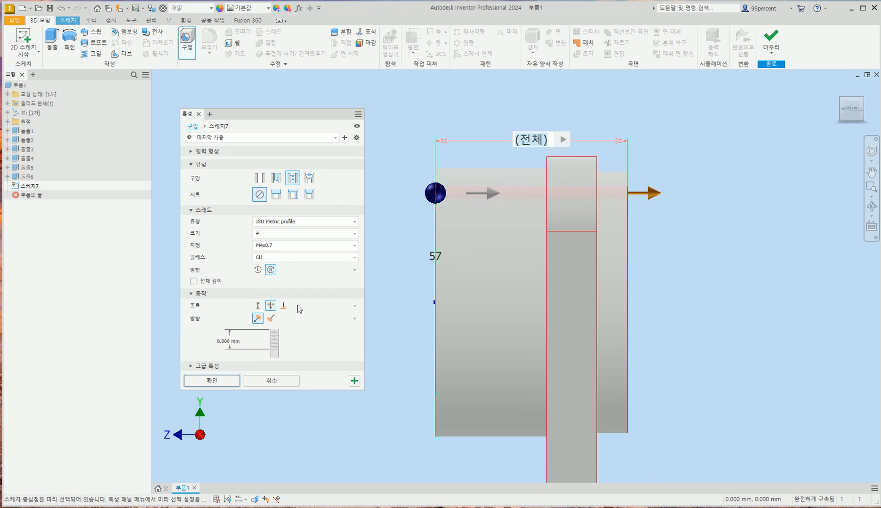
click(258, 305)
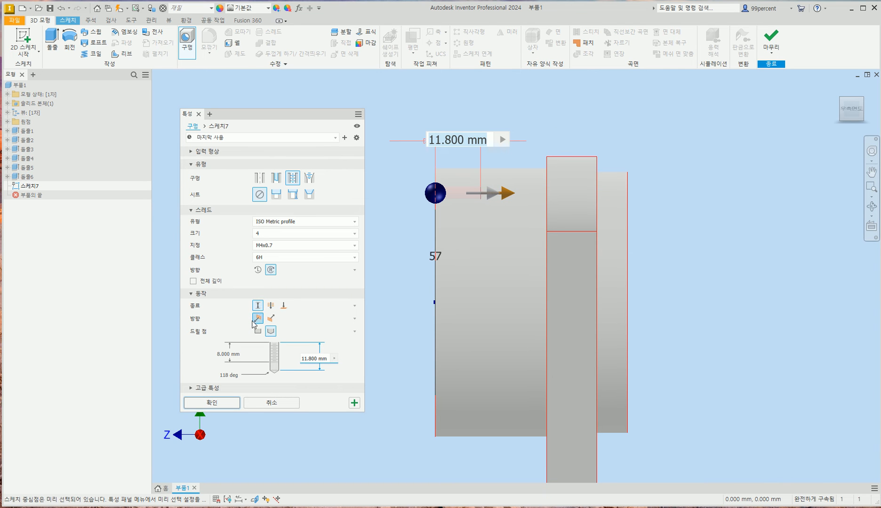
click(271, 319)
click(258, 321)
Check the M4 depth in the reference drawing, then create the tapped hole with a 10 mm thread depth and a 13 mm drill depth
click(226, 355)
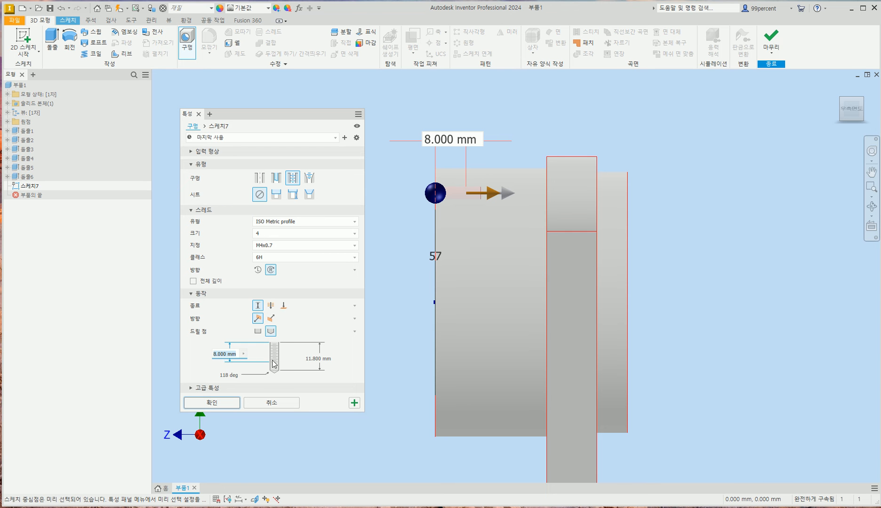
key(alt+Tab)
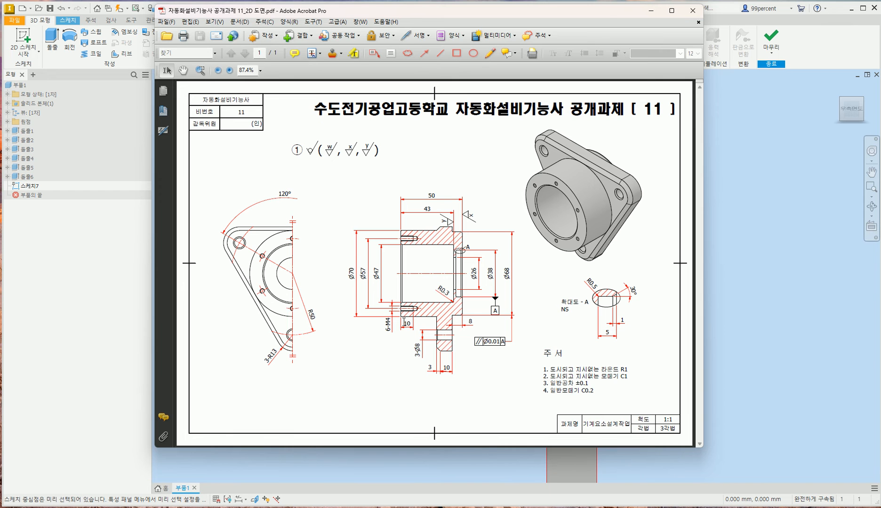
click(280, 507)
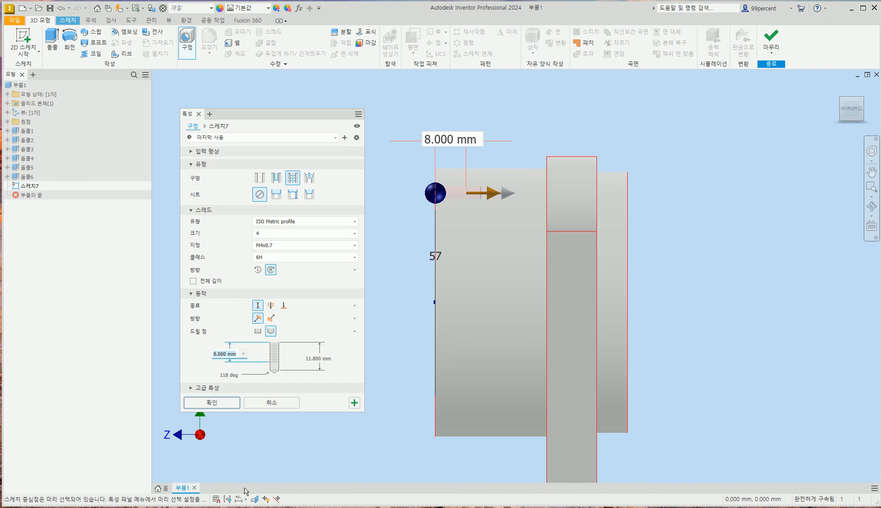
click(225, 355)
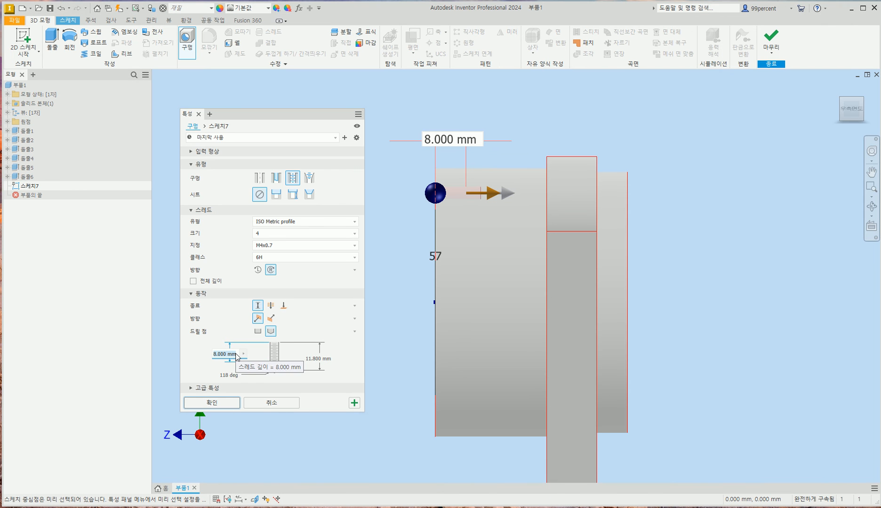
text(10)
click(314, 361)
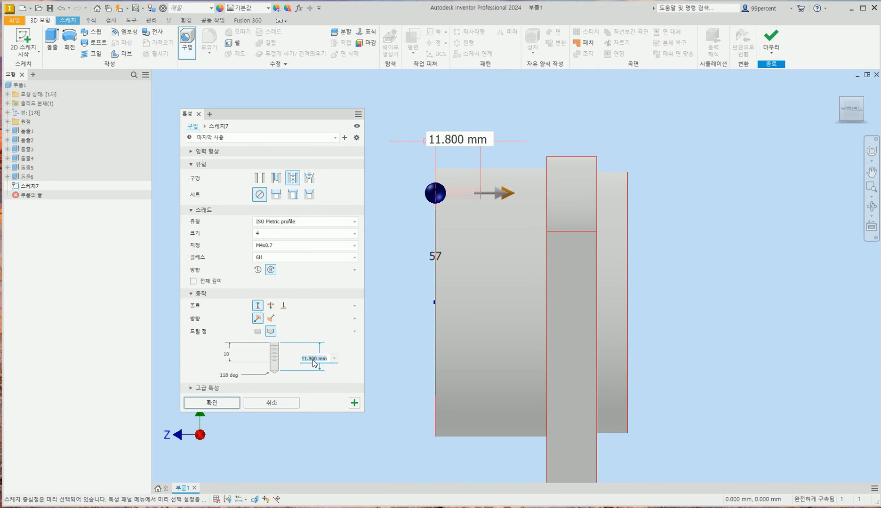
text(13)
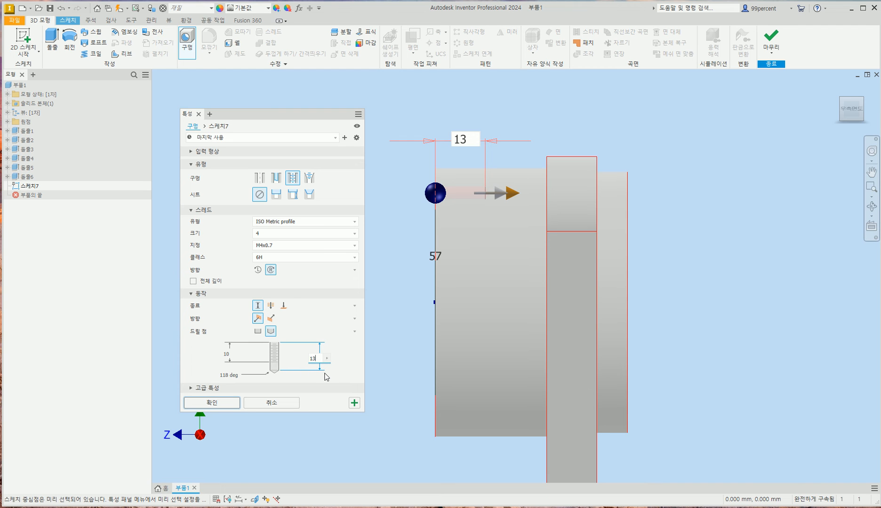
drag(289, 114, 324, 105)
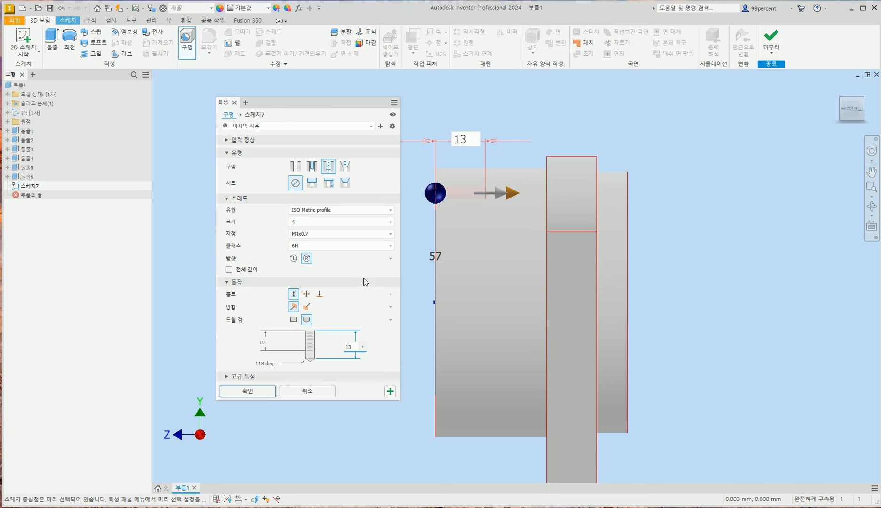
click(247, 391)
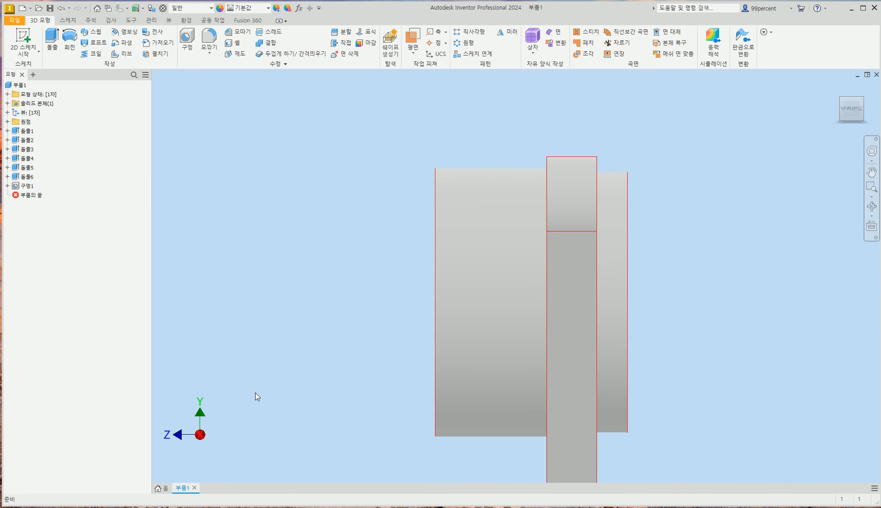
Examine the threads inside the new tapped hole on the front cylinder's face up close
click(837, 87)
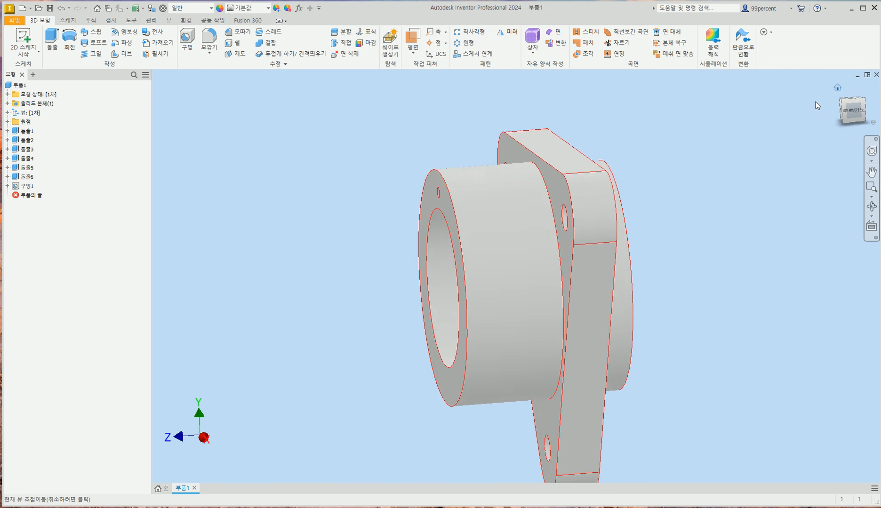
key(F4)
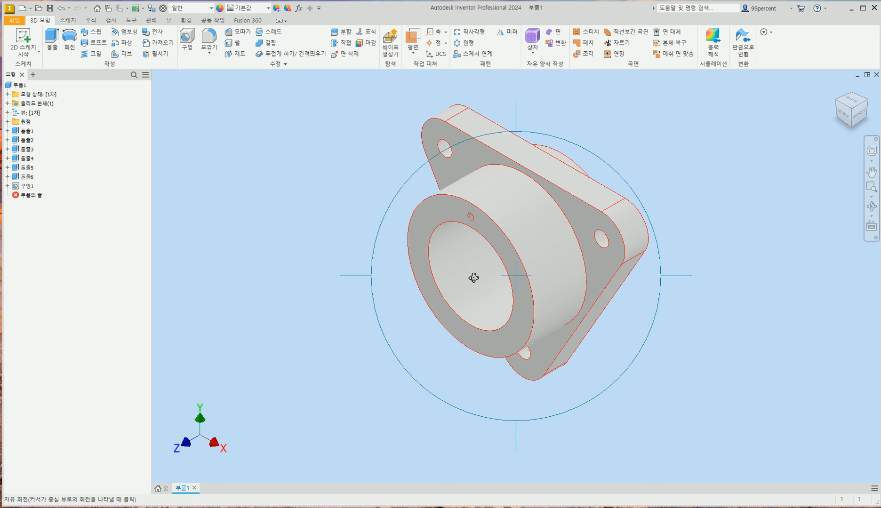
drag(472, 274, 610, 173)
key(Escape)
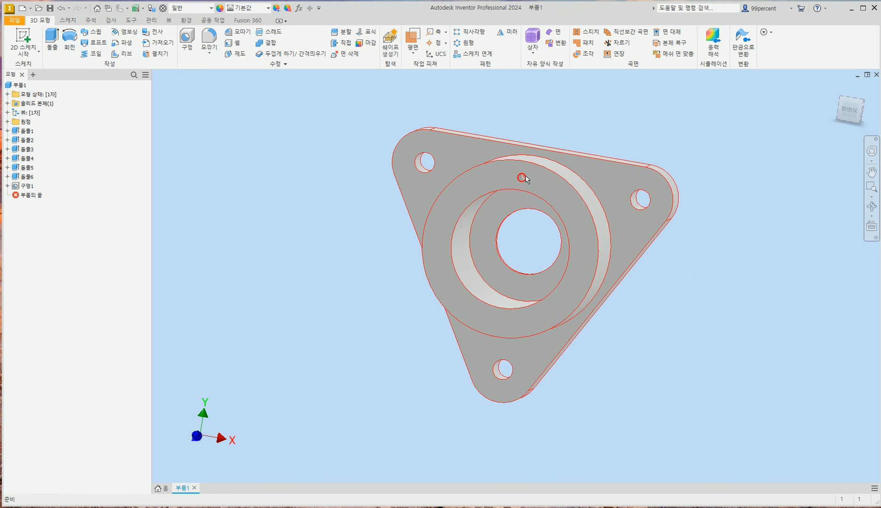
scroll(527, 183, up, 3)
scroll(524, 183, up, 8)
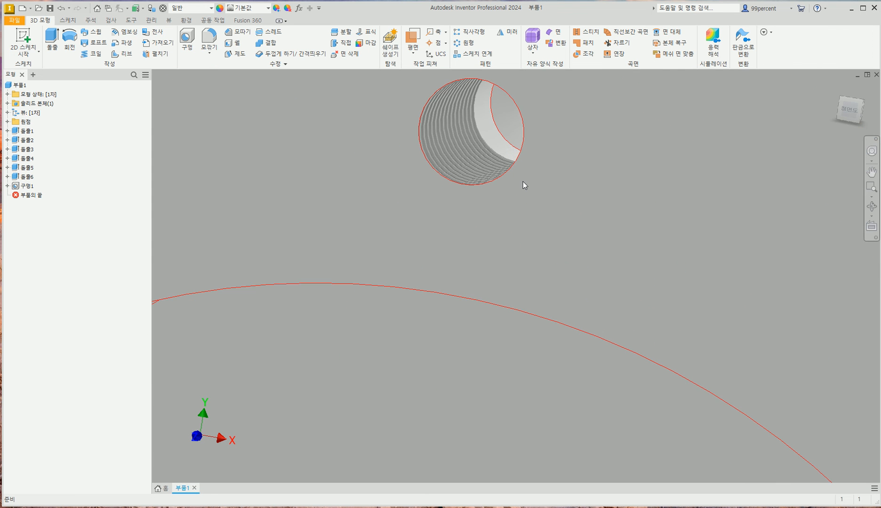
middle_drag(524, 183, 536, 271)
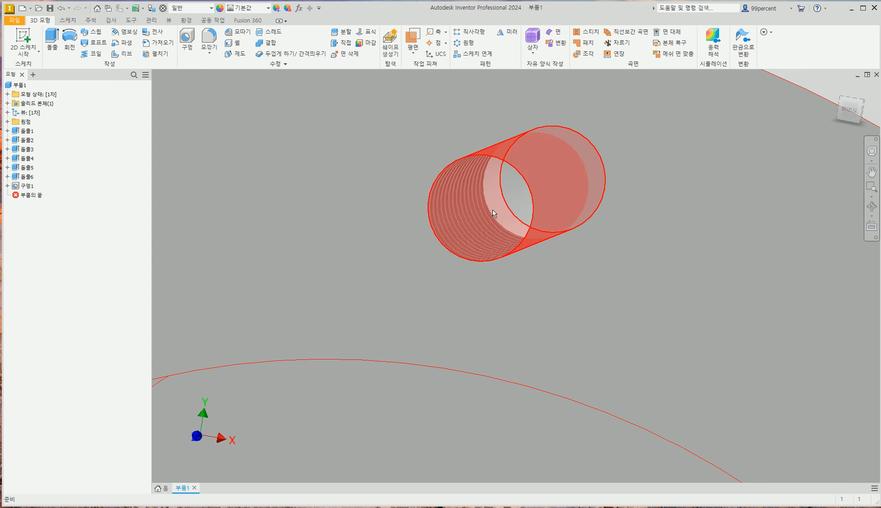
scroll(503, 210, up, 5)
scroll(488, 247, up, 2)
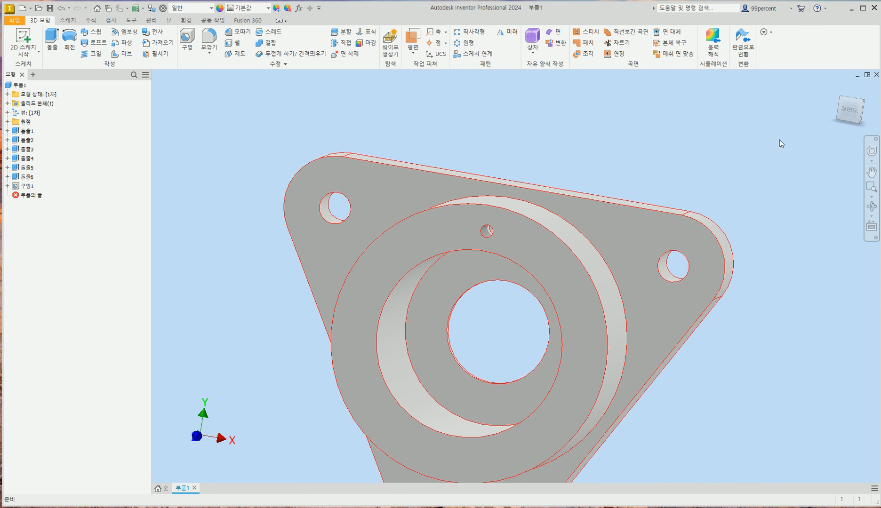
Create a circular pattern of the tapped hole around the front cylinder's axis with 6 occurrences over 360 degrees
click(834, 91)
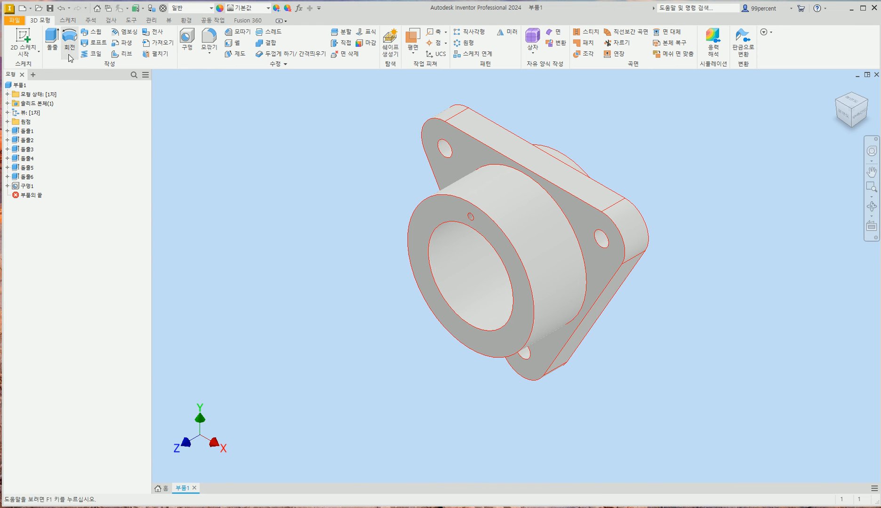
click(471, 43)
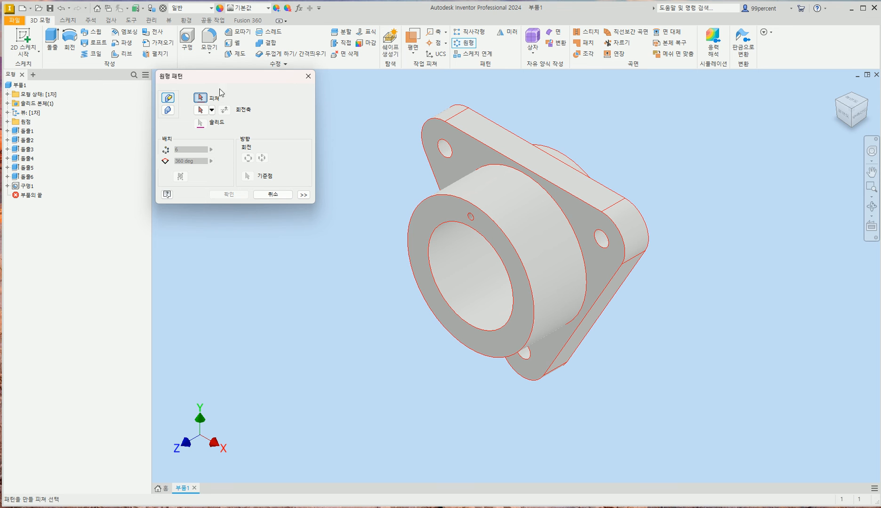
click(27, 187)
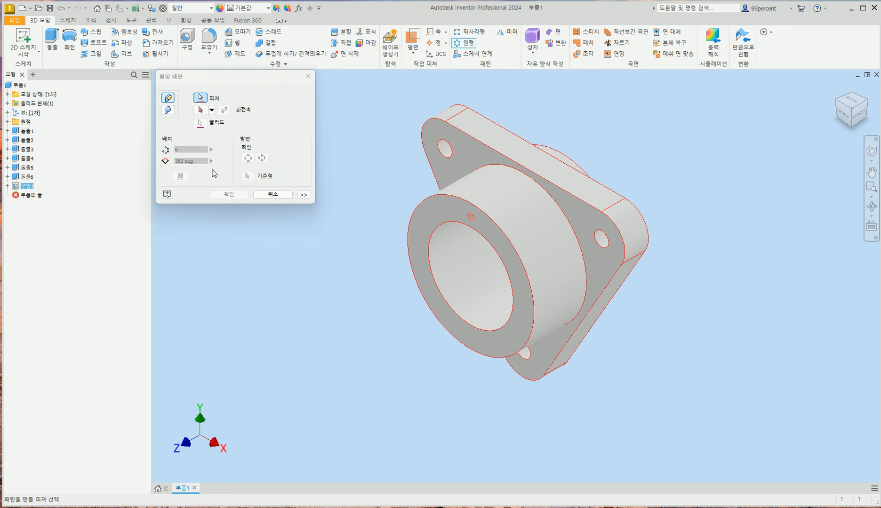
click(202, 110)
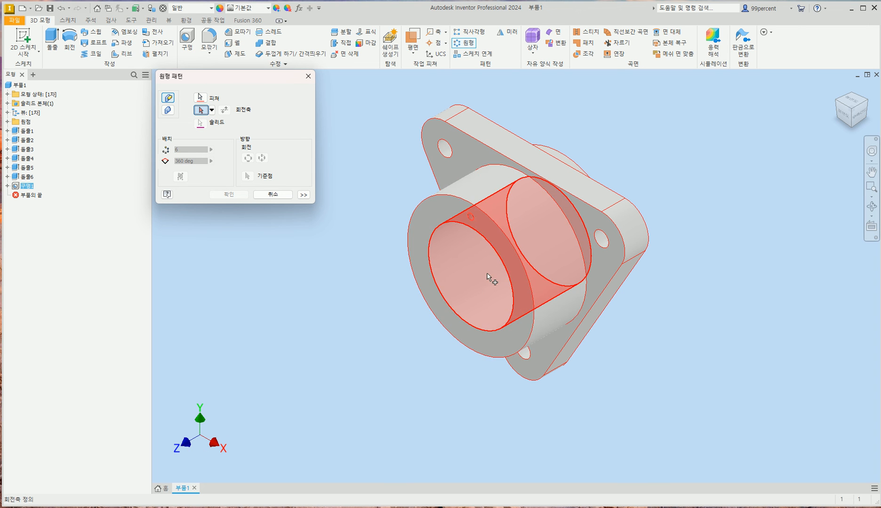
click(502, 205)
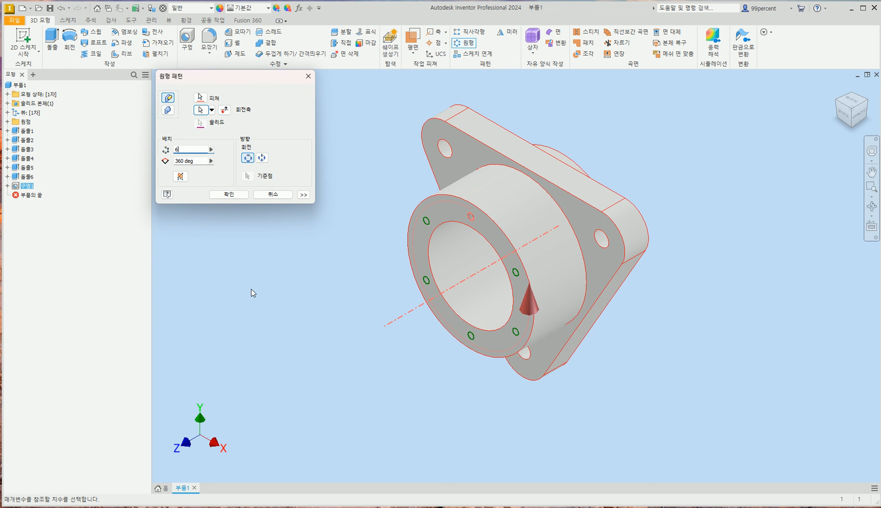
click(228, 195)
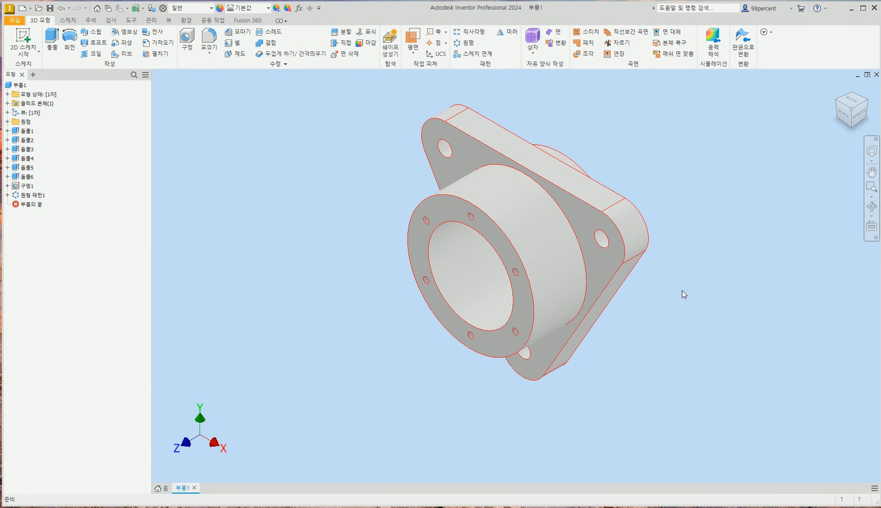
Examine the section view in the reference drawing PDF at 150% zoom for the inner fillet and remaining details
click(837, 88)
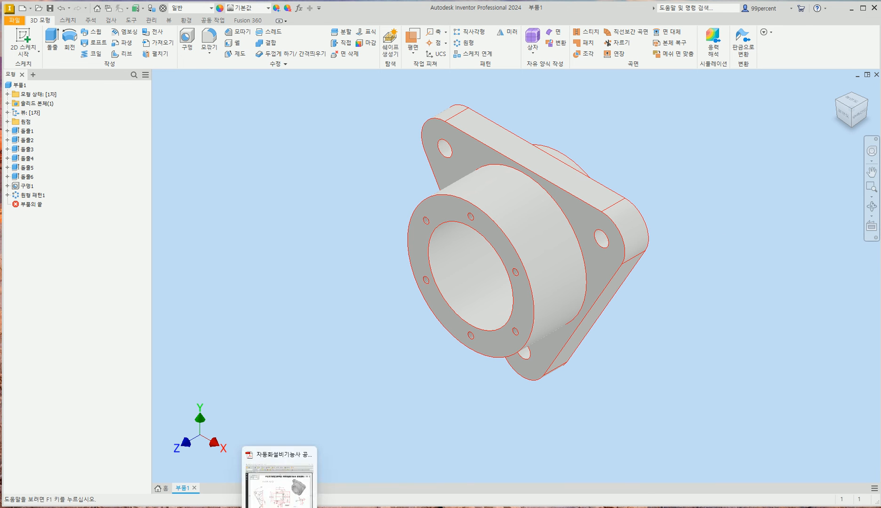
click(279, 507)
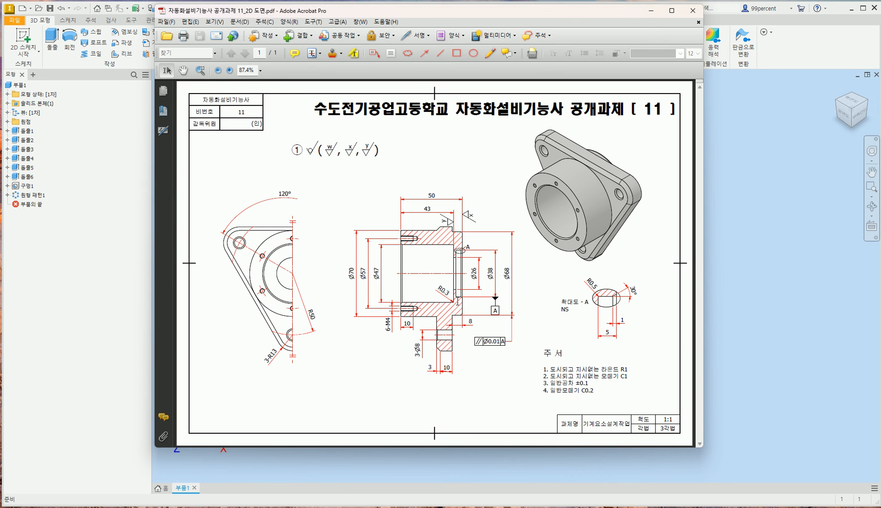
click(230, 71)
click(229, 71)
click(230, 70)
click(229, 70)
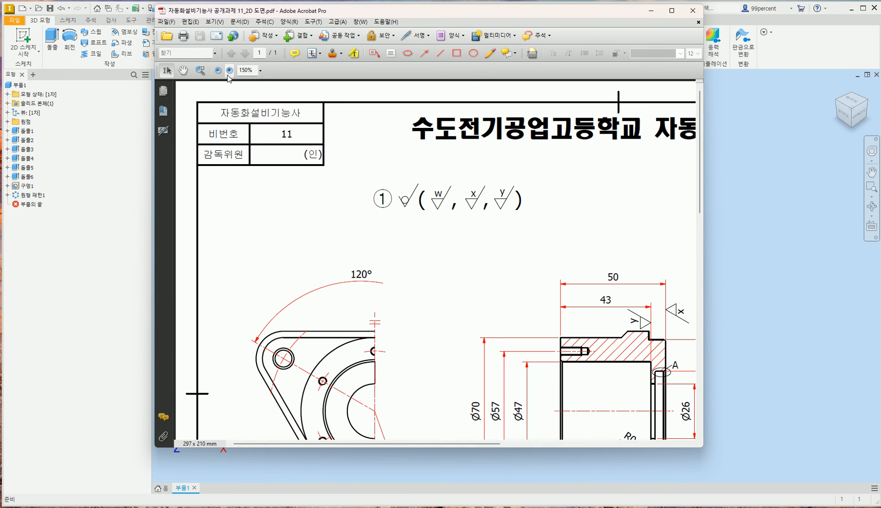
click(692, 445)
click(692, 444)
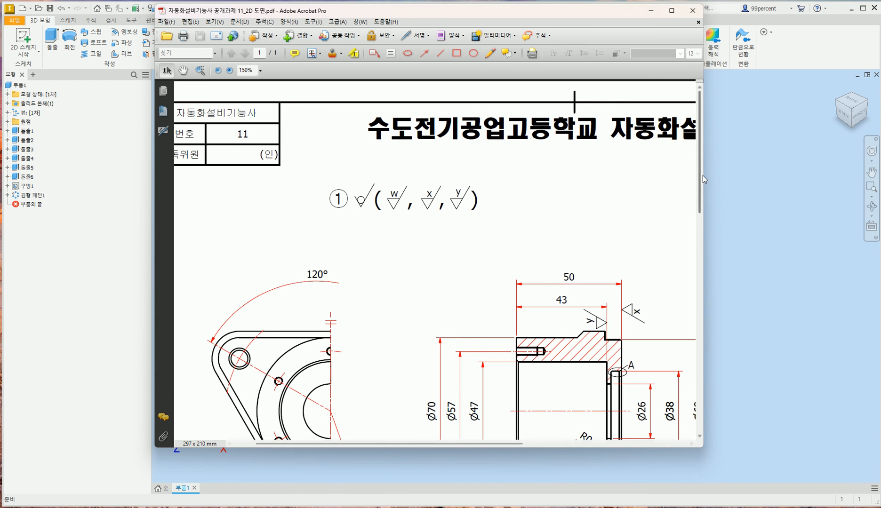
drag(698, 189, 673, 302)
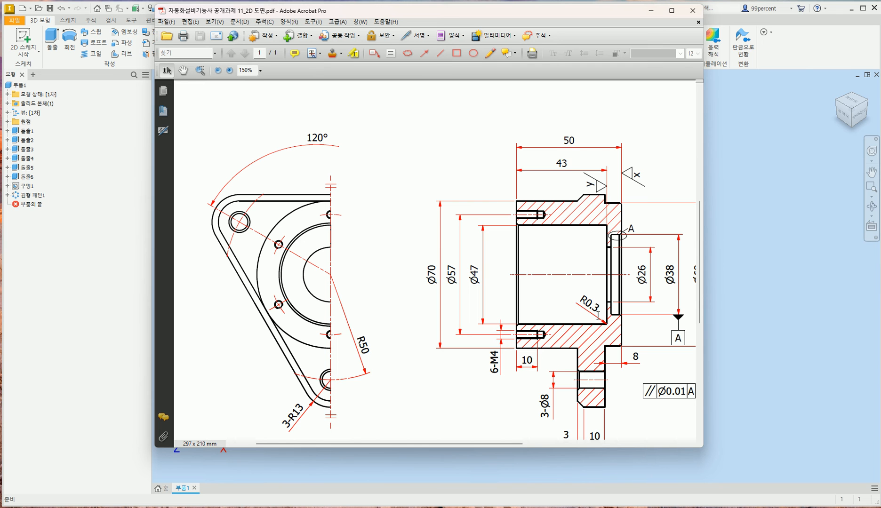
drag(511, 443, 601, 446)
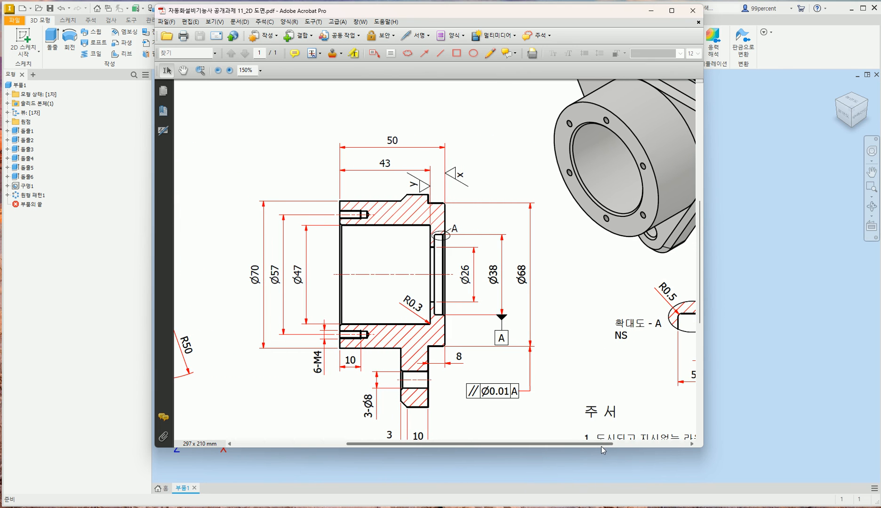
click(764, 389)
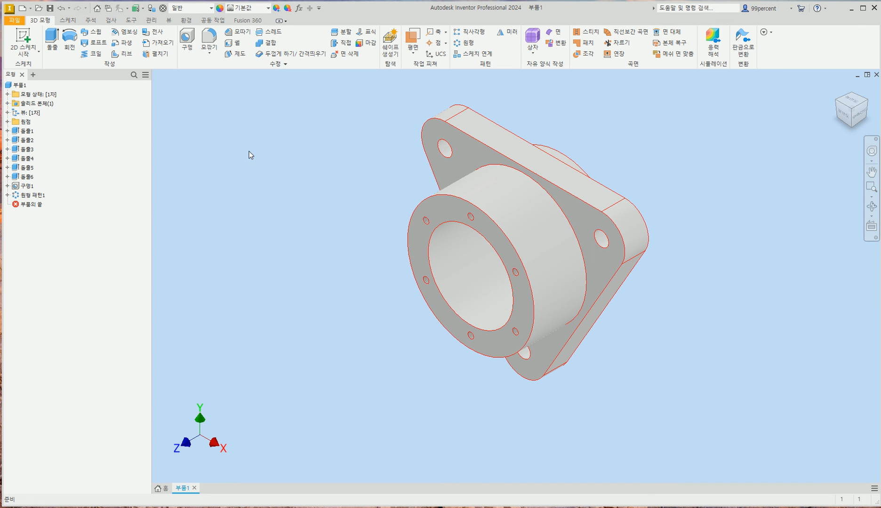
Fillet the circular edge at the inner end of the large bore with a 0.3 mm radius
click(210, 33)
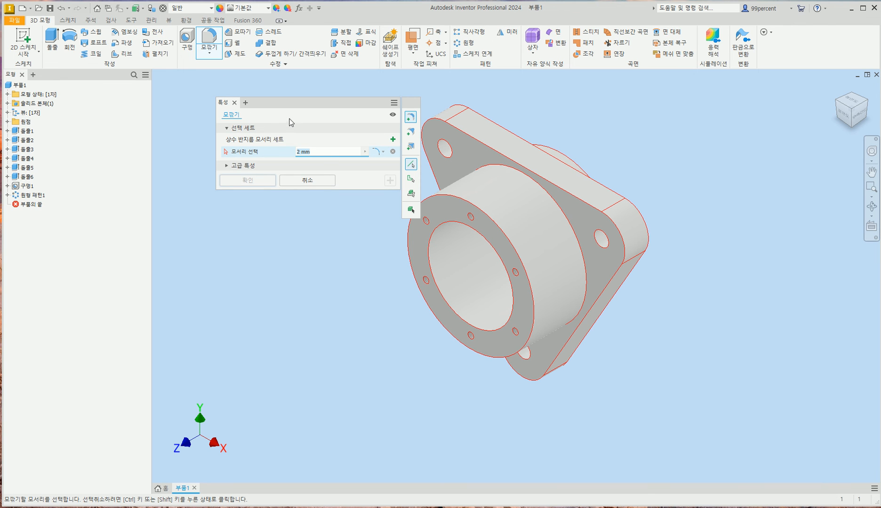
text(0.3)
key(F4)
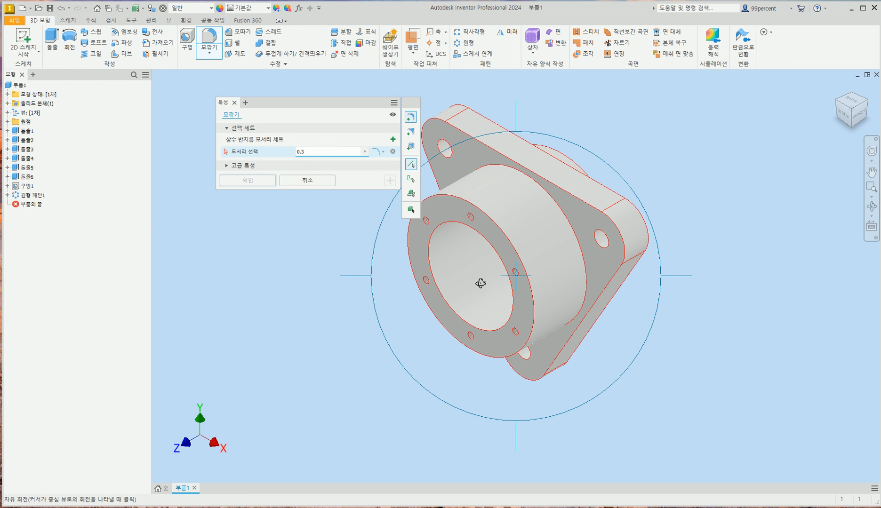
drag(480, 284, 546, 189)
key(Escape)
click(496, 245)
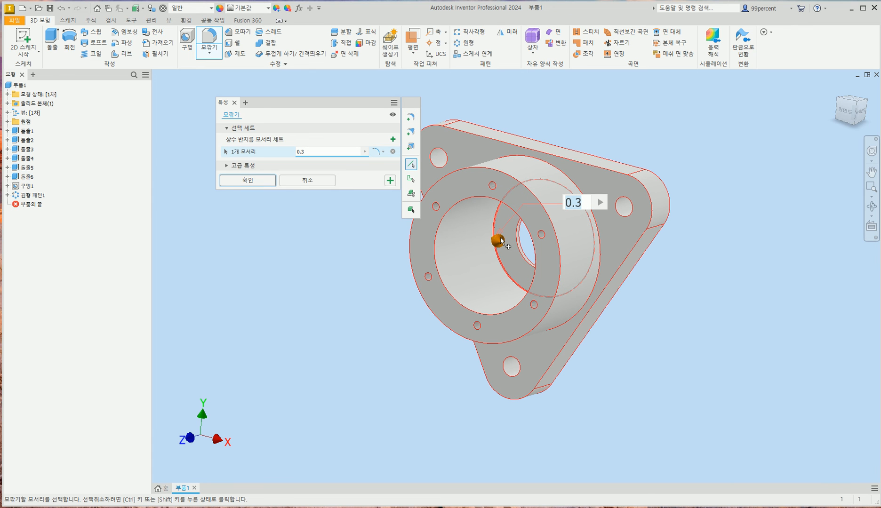
click(257, 181)
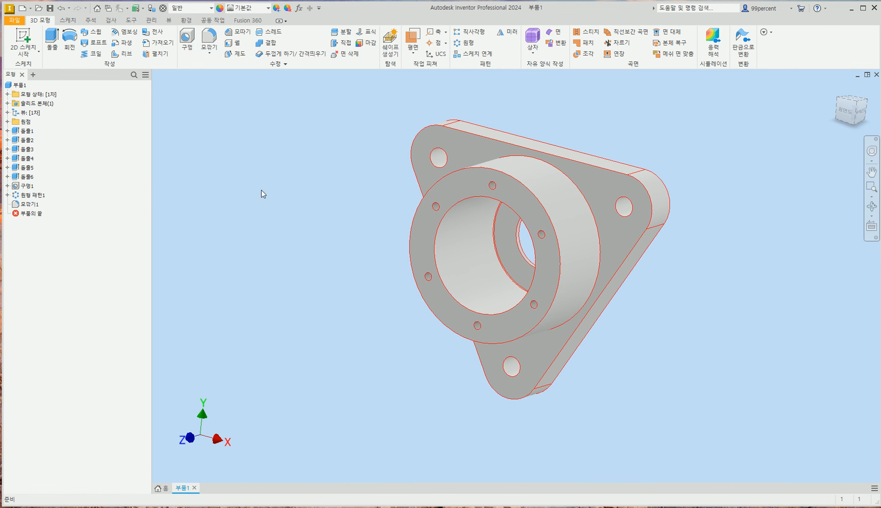
Check detail A in the reference drawing and fillet the inner floor edge of the rear recess with a 0.5 mm radius
click(301, 507)
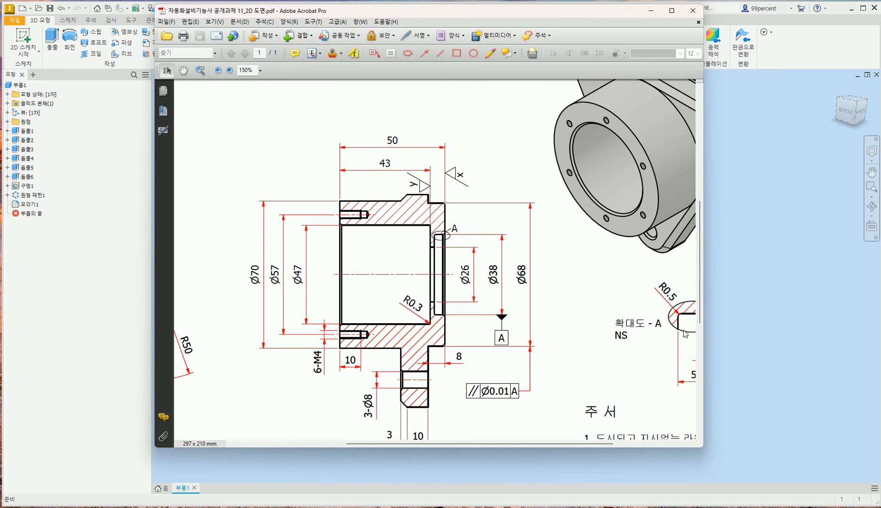
drag(595, 444, 624, 445)
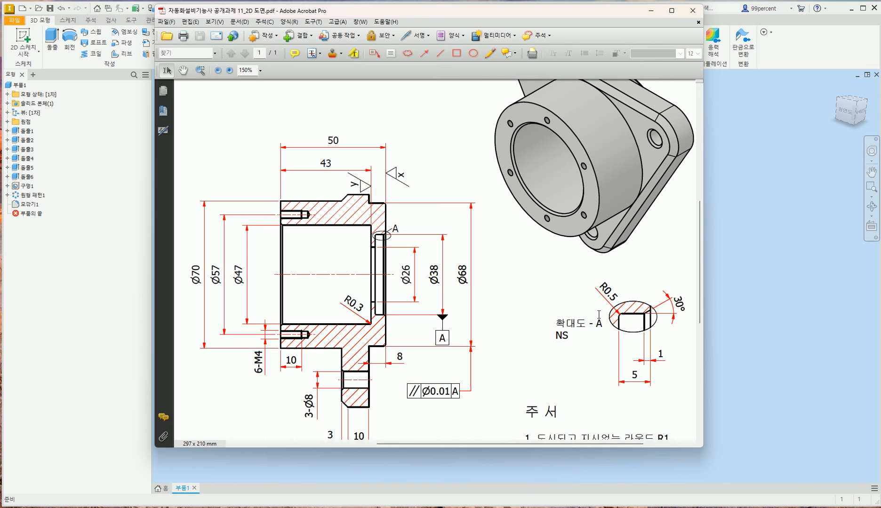
click(789, 285)
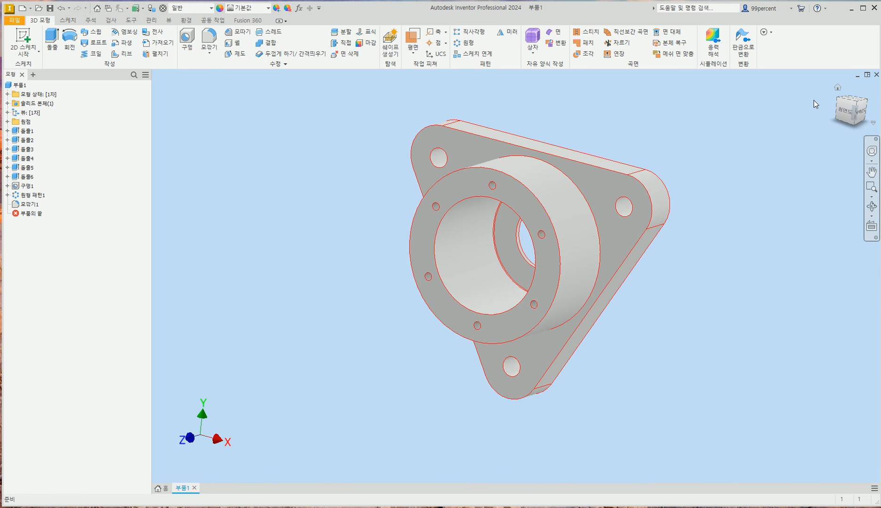
click(839, 86)
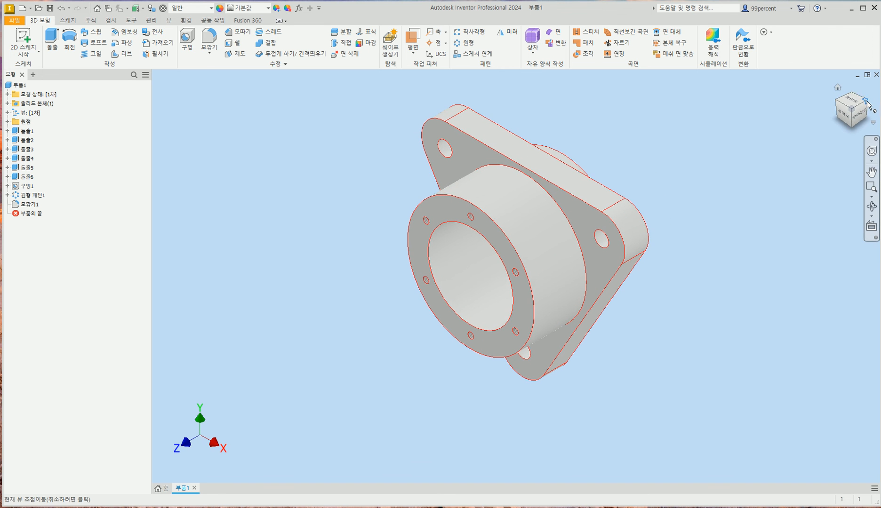
click(868, 103)
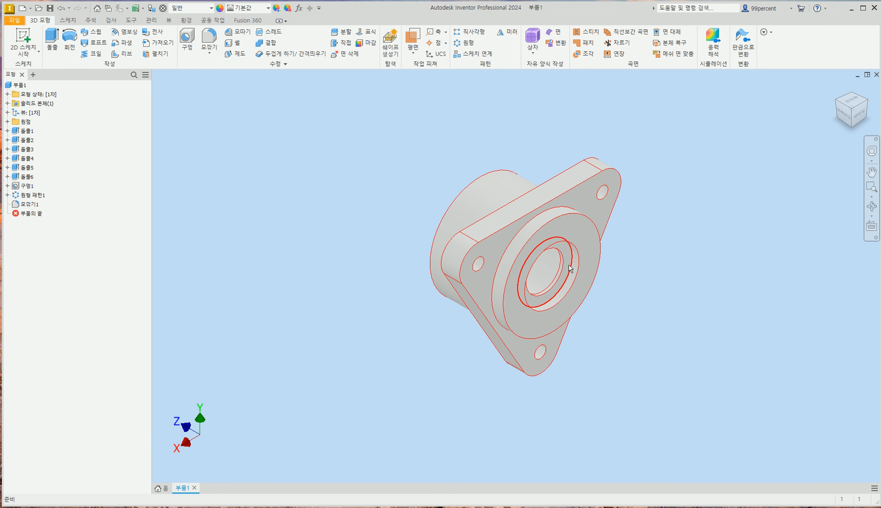
scroll(573, 267, down, 3)
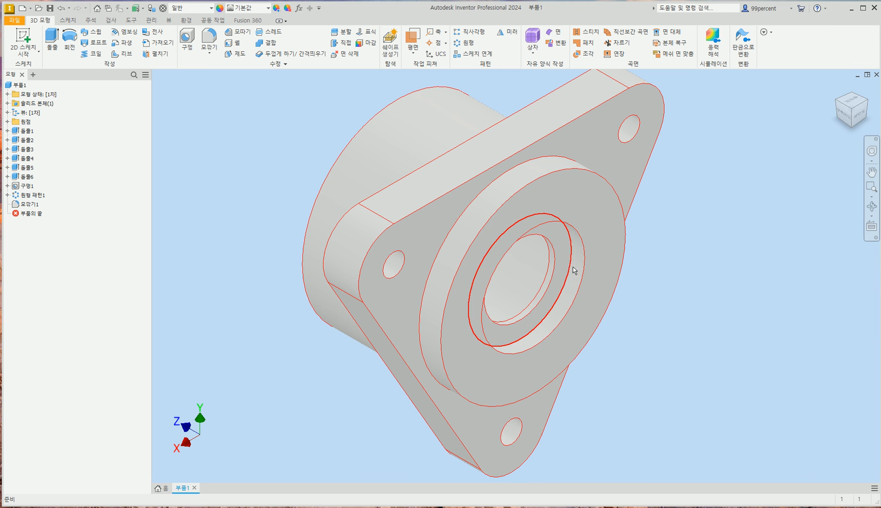
click(209, 45)
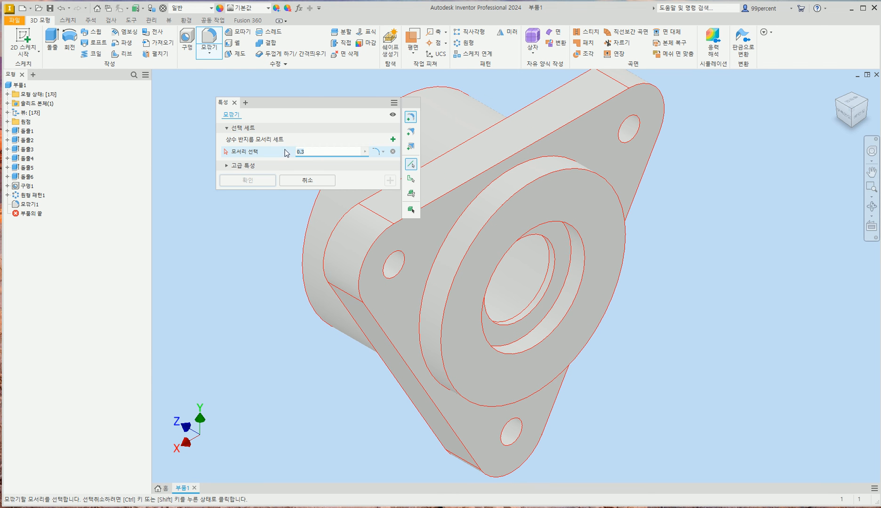
text(0.5)
click(568, 237)
click(254, 182)
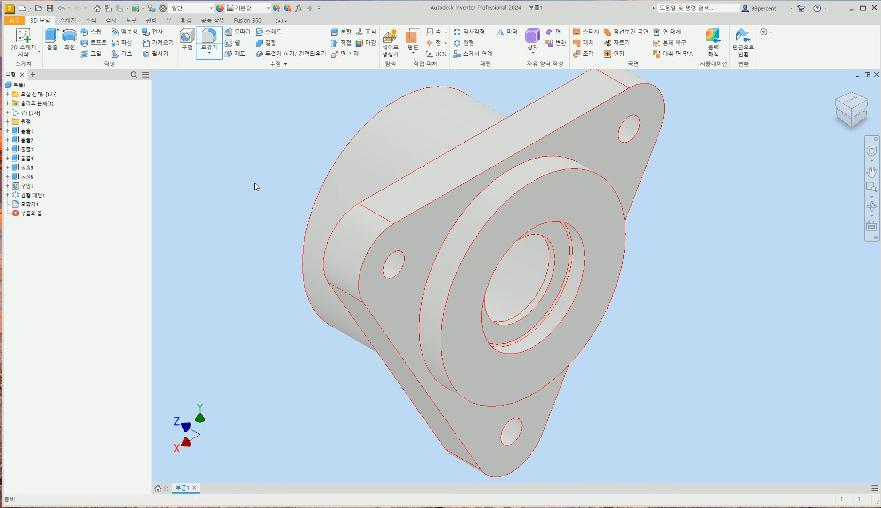
Check the drawing's notes on unspecified rounds and fillet the outer circular edge of the rear boss with a 1 mm radius
key(alt+Tab)
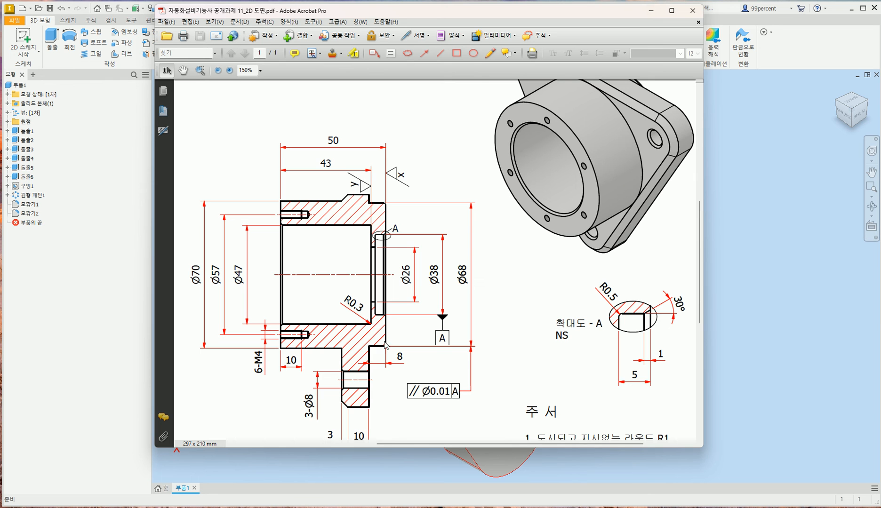
scroll(633, 96, up, 1)
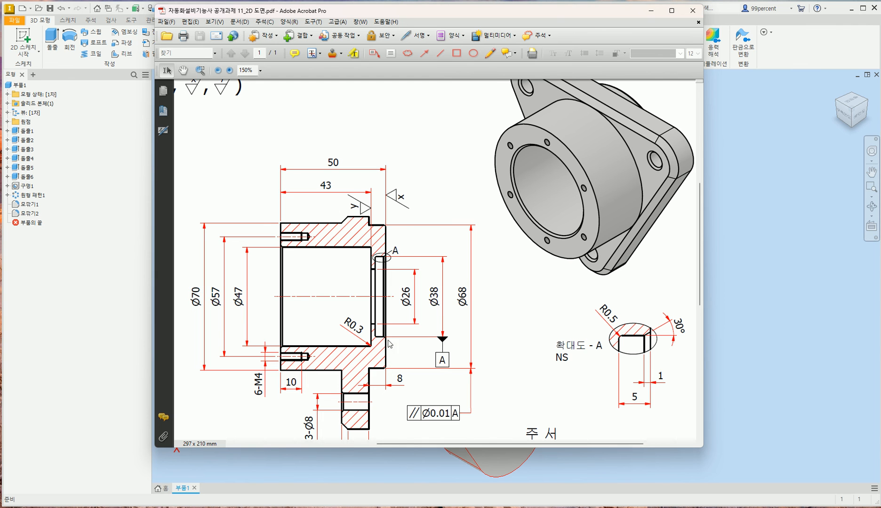
scroll(521, 329, down, 4)
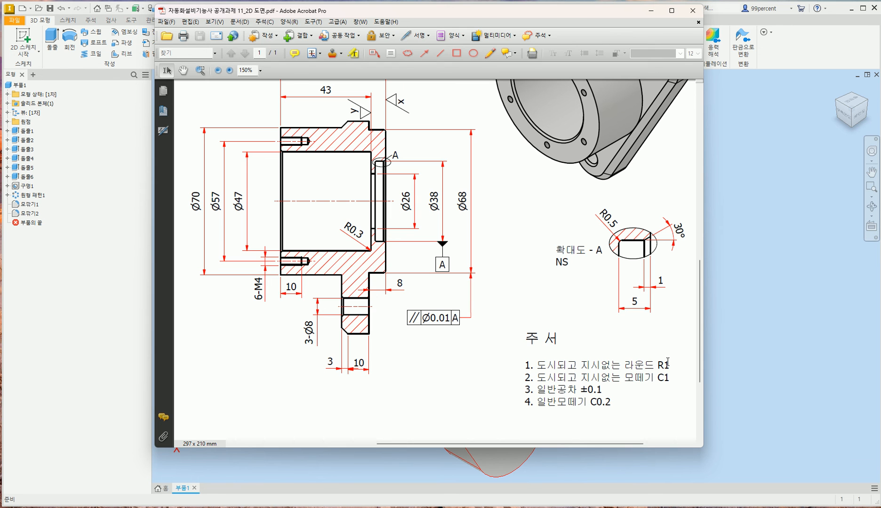
click(858, 315)
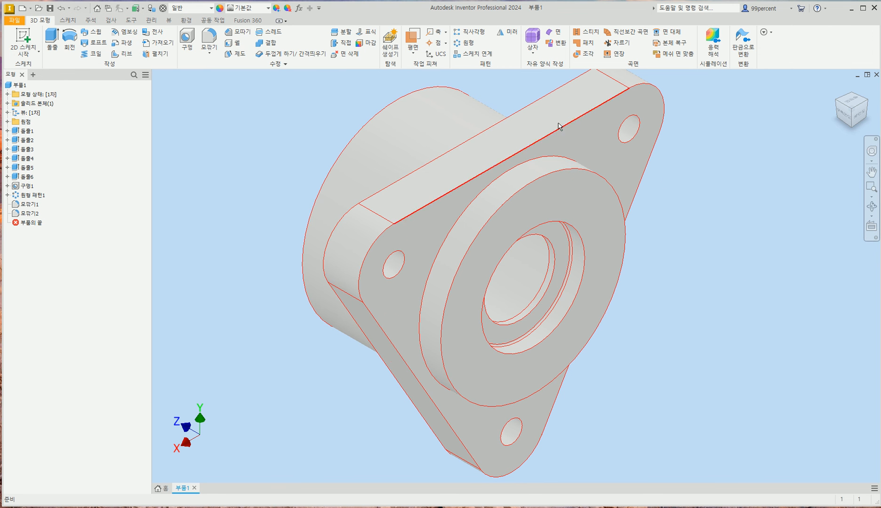
click(215, 40)
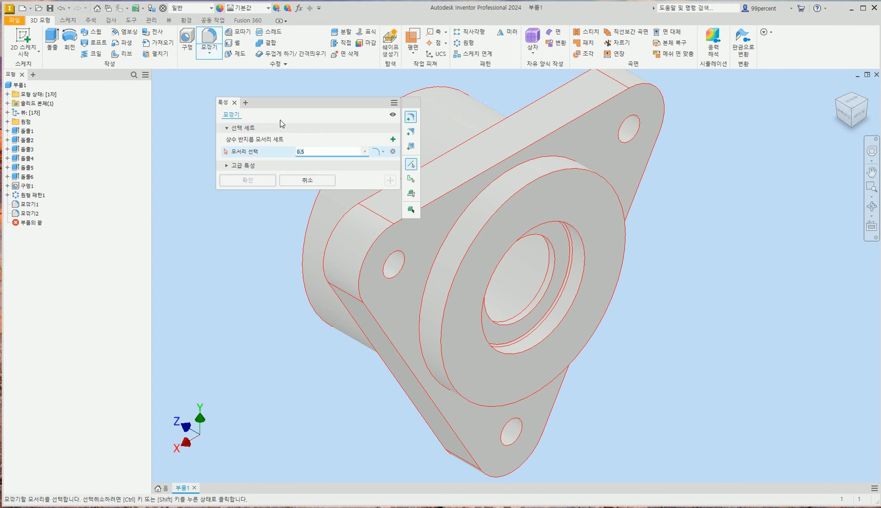
text(1)
click(565, 172)
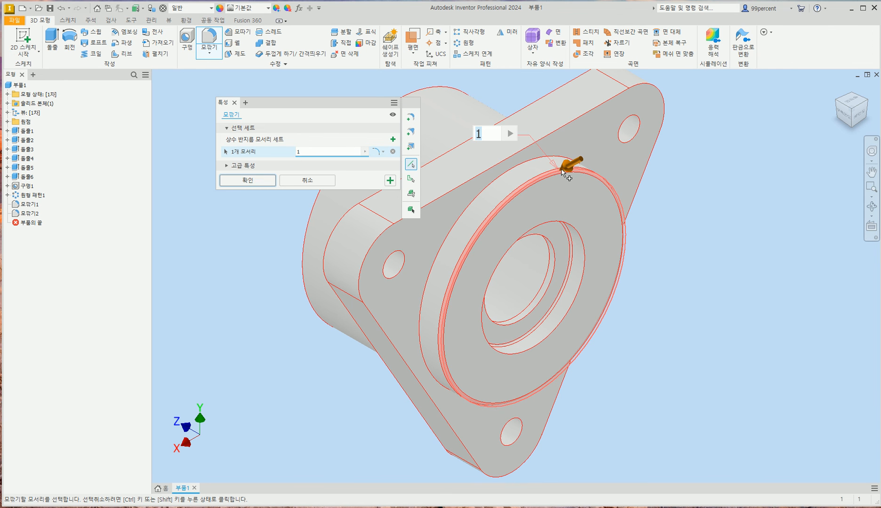
click(249, 181)
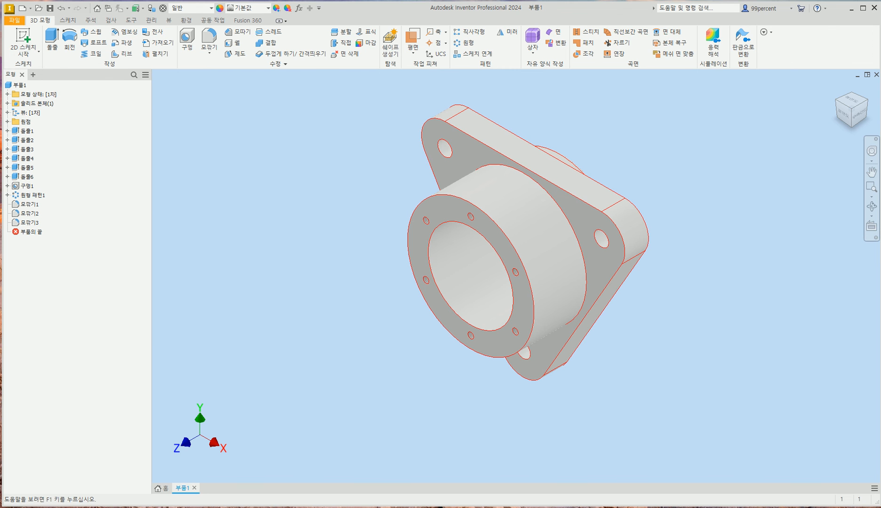
Examine the whole reference drawing sheet and its notes for the unspecified C1 chamfers
key(alt+Tab)
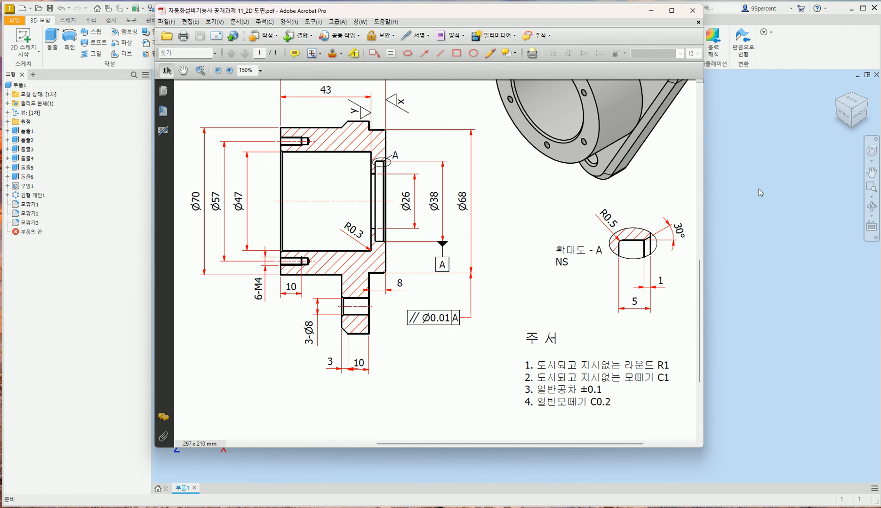
click(218, 70)
click(218, 70)
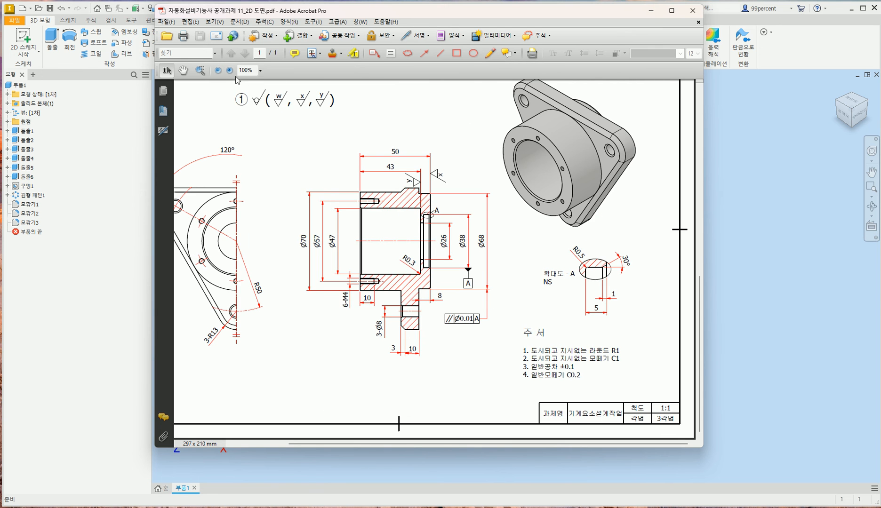
click(218, 70)
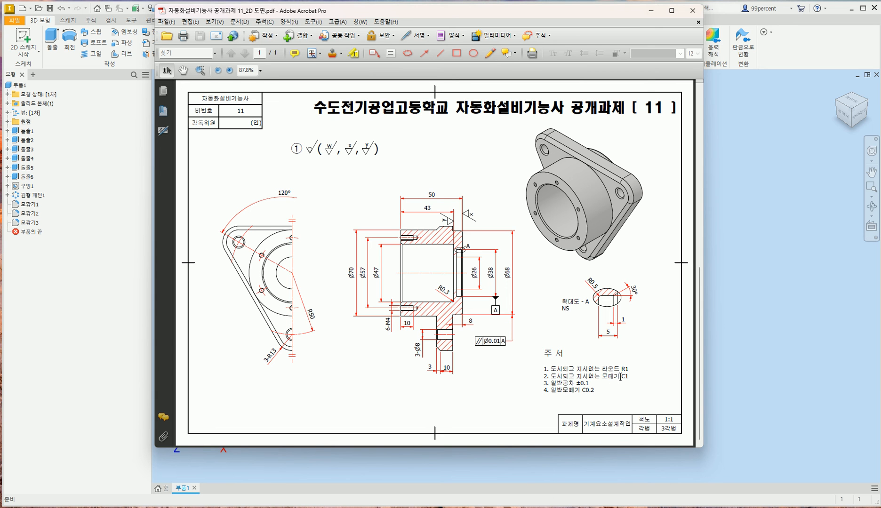
click(759, 333)
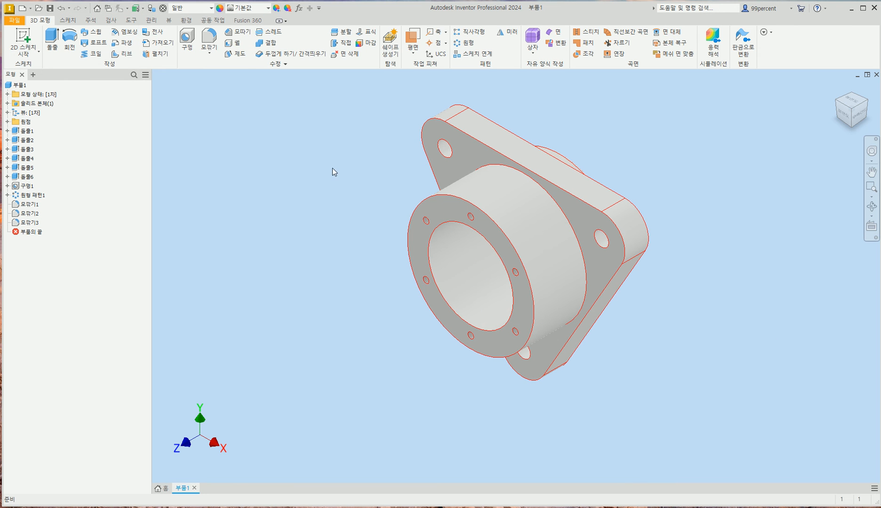
Chamfer the front edges of the large bore and the three flange mounting holes with a 1 mm distance
click(242, 32)
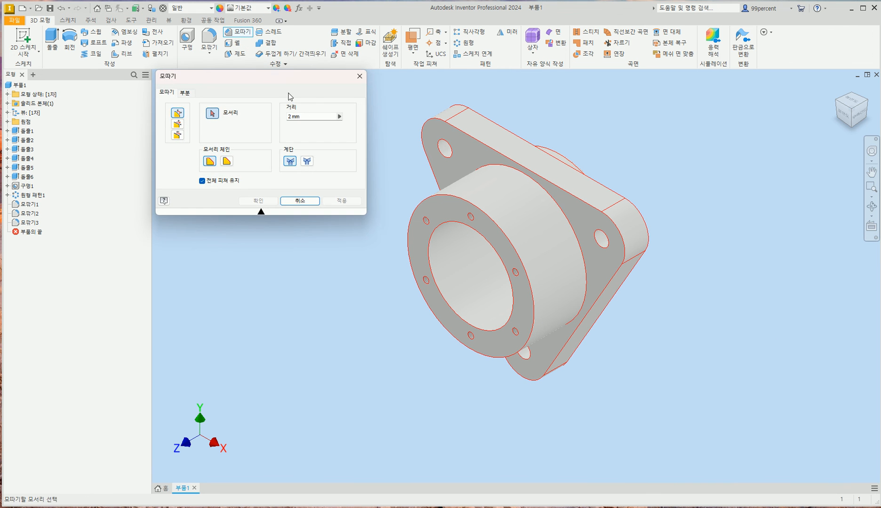
click(309, 117)
text(1)
click(212, 113)
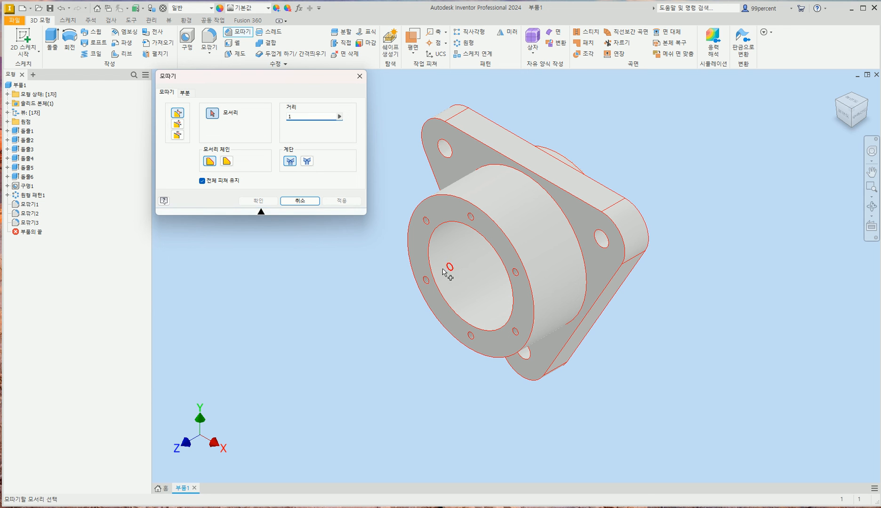
click(482, 243)
click(441, 153)
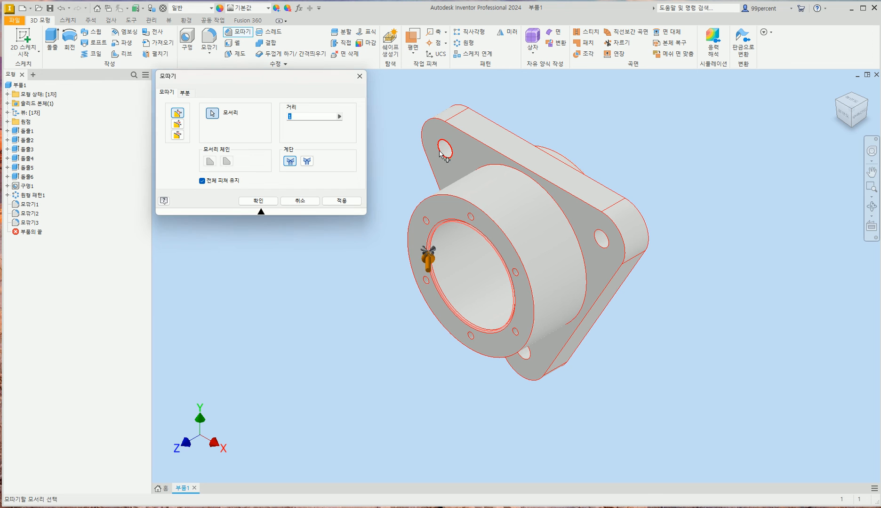
click(606, 245)
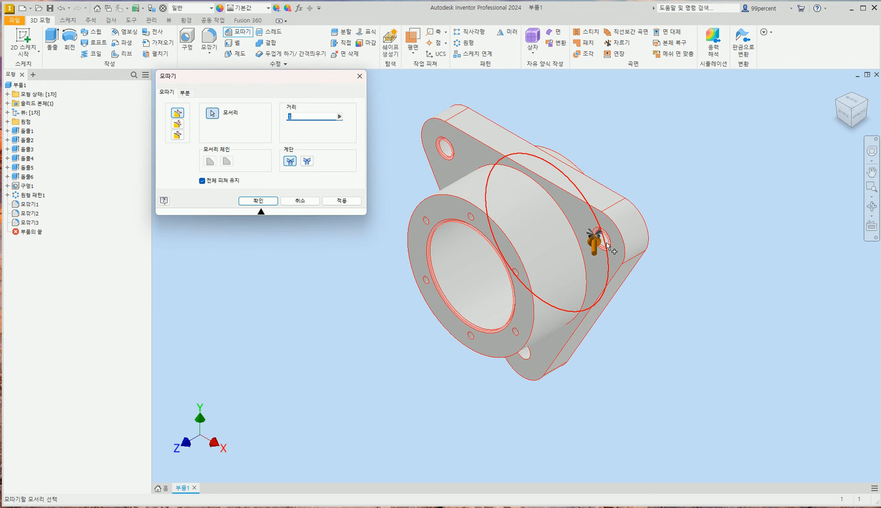
click(526, 362)
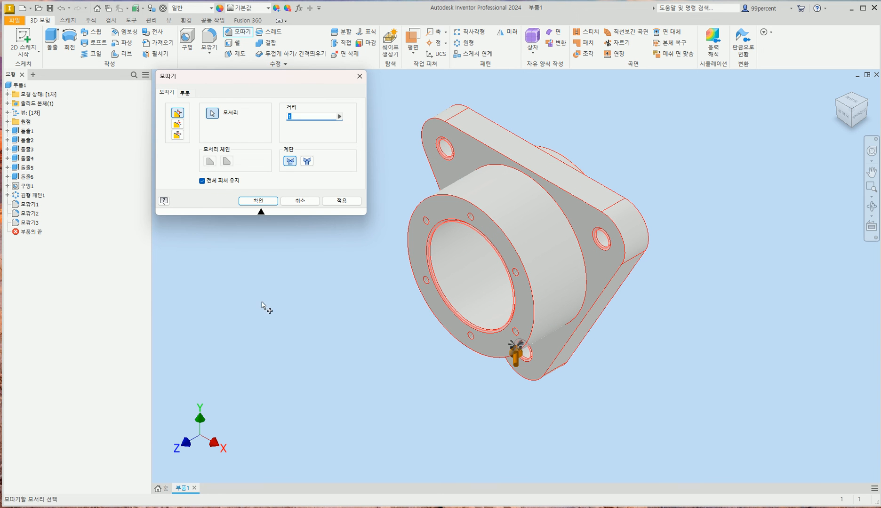
click(257, 200)
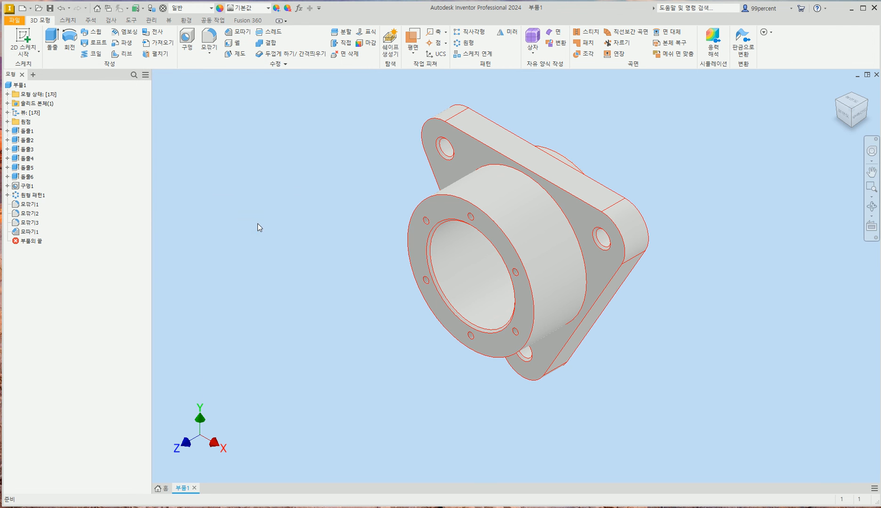
Check detail A in the drawing and chamfer the rear recess's outer edge by distance and angle, 1 mm at 30° from the cylindrical wall
click(278, 507)
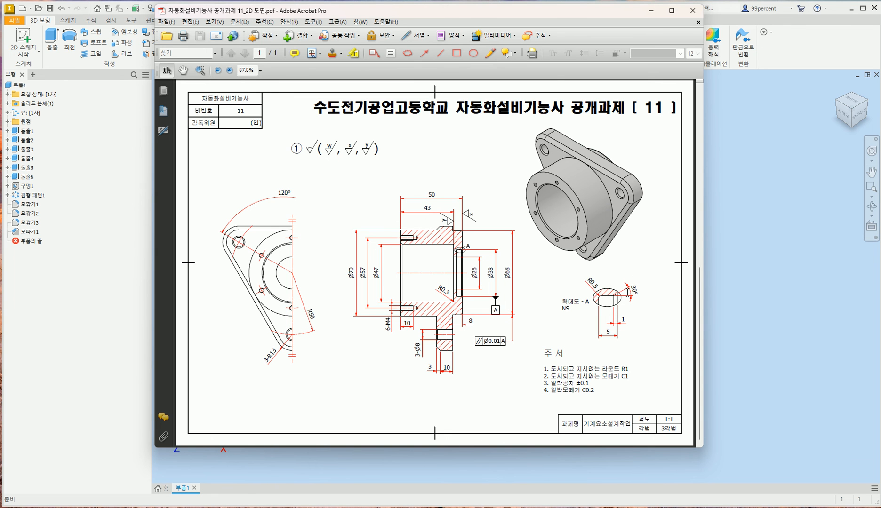
click(732, 281)
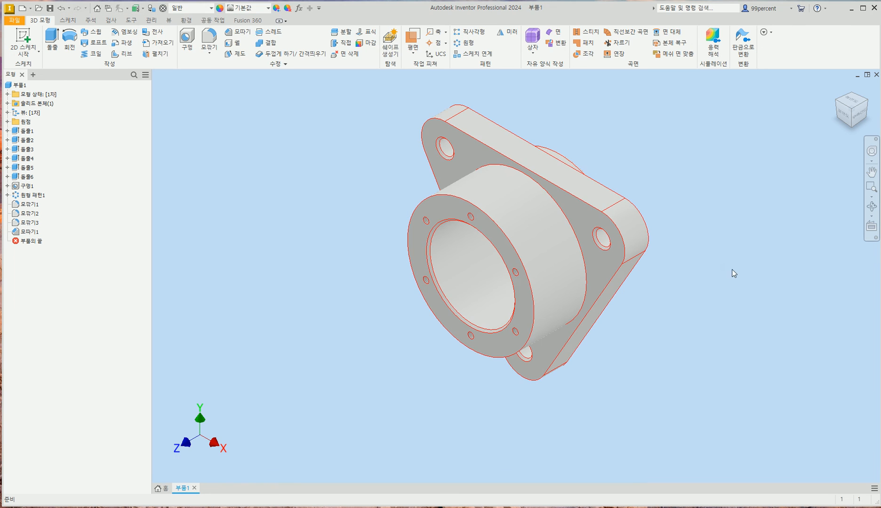
click(870, 106)
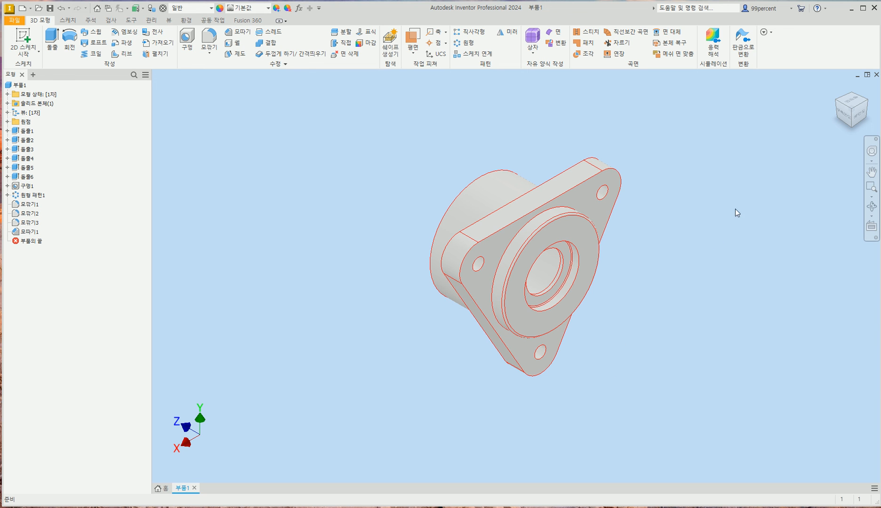
click(240, 32)
drag(256, 74, 301, 105)
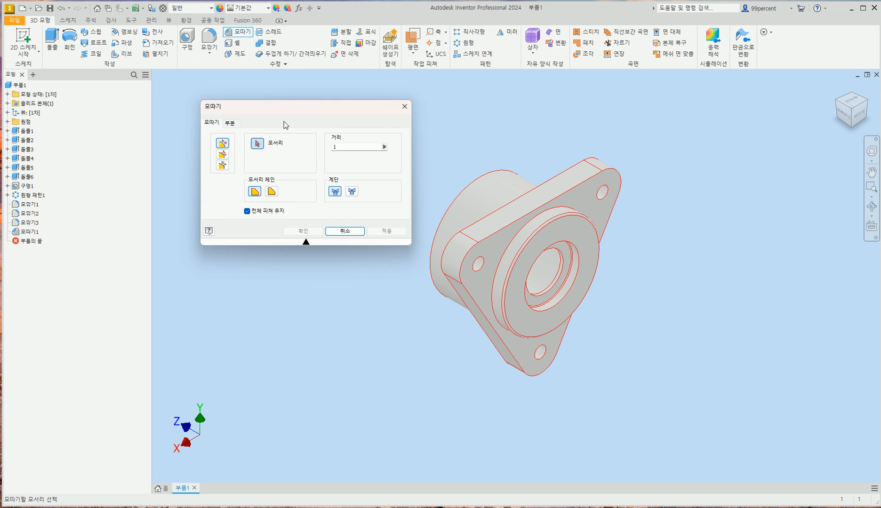
click(225, 157)
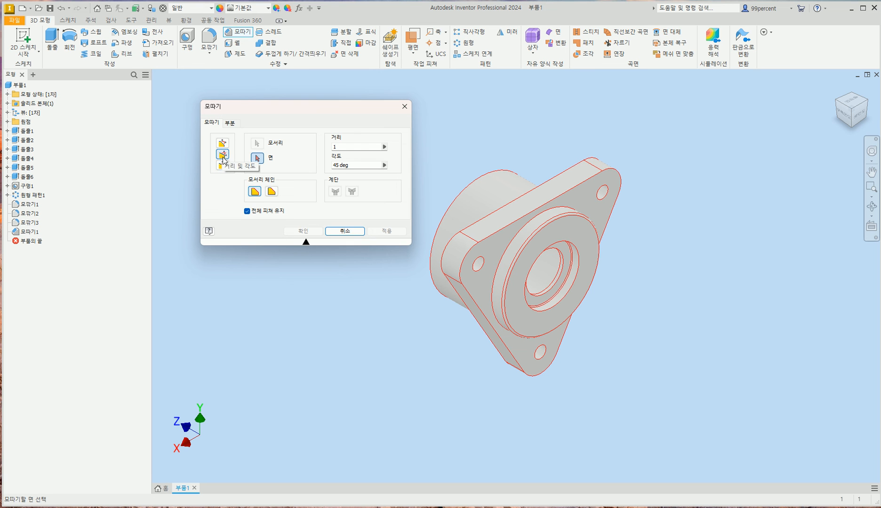
click(350, 146)
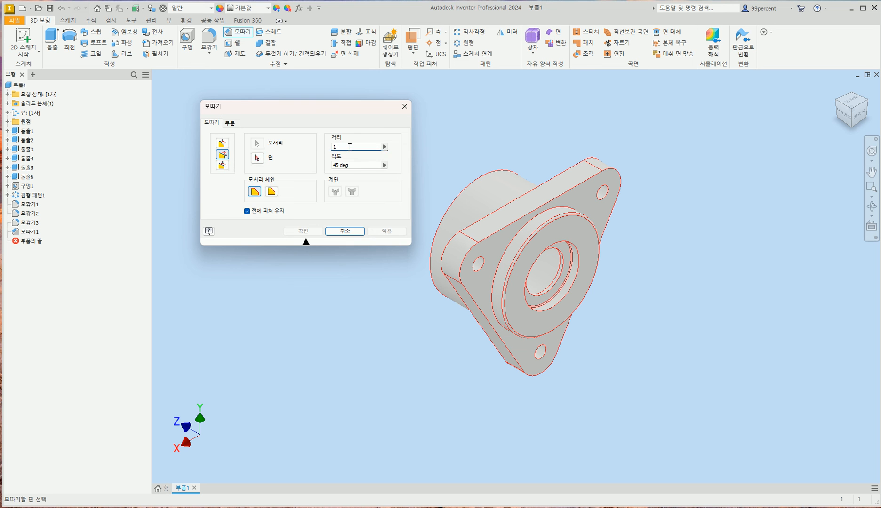
key(Tab)
text(3)
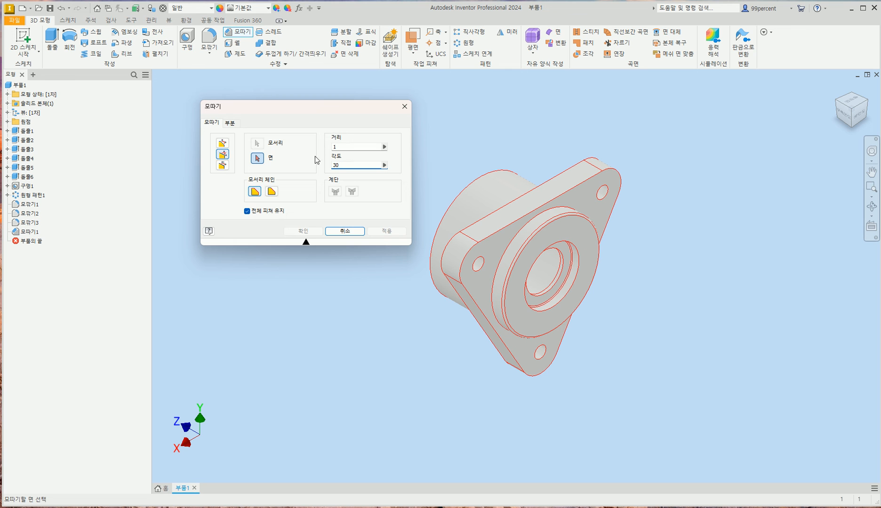
click(257, 159)
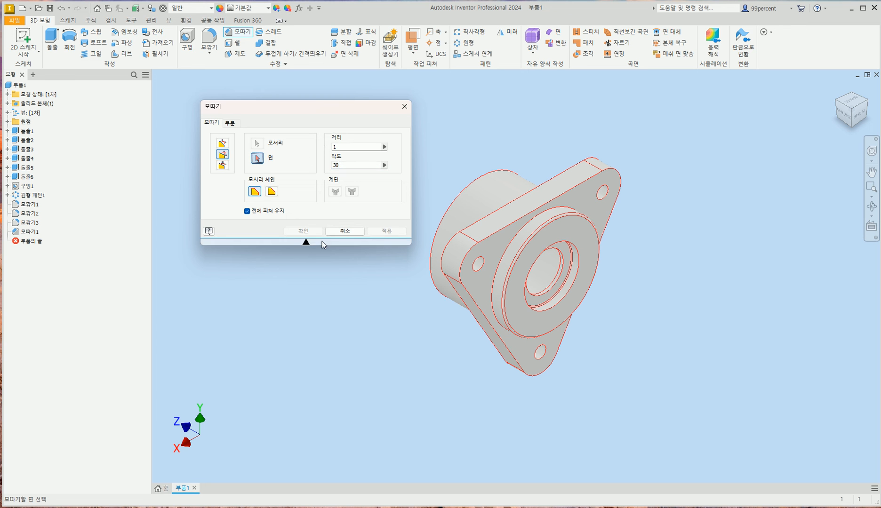
scroll(668, 302, down, 3)
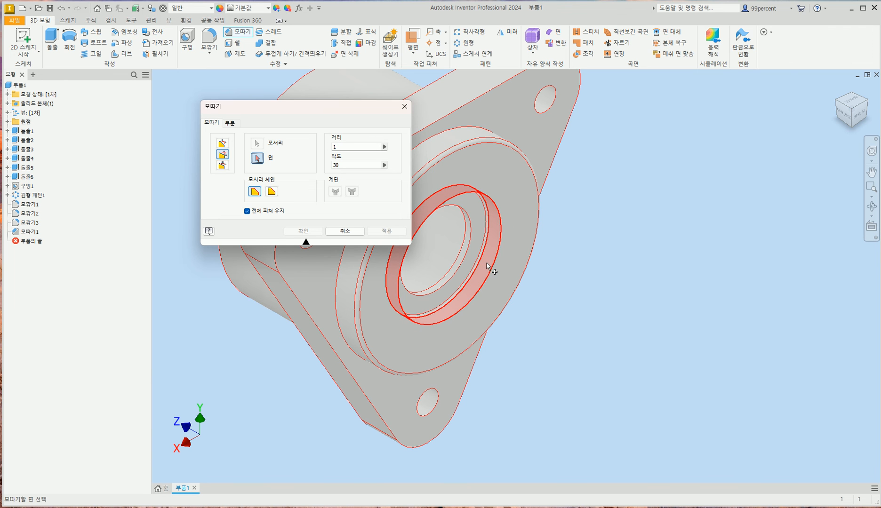
click(488, 264)
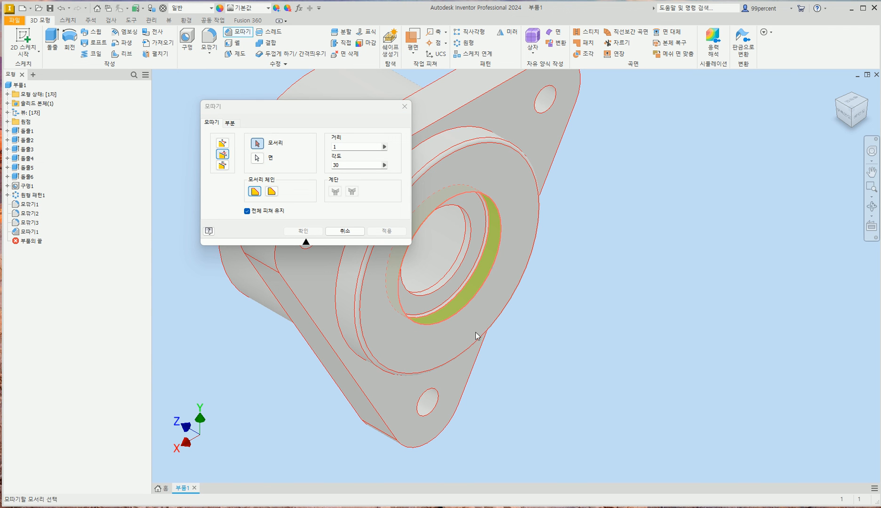
click(488, 279)
scroll(499, 247, down, 3)
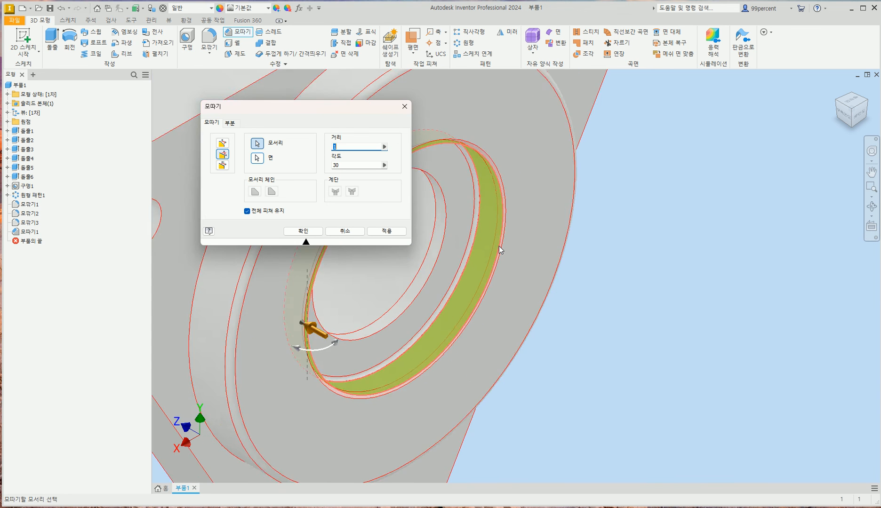
scroll(503, 251, down, 3)
scroll(493, 221, down, 3)
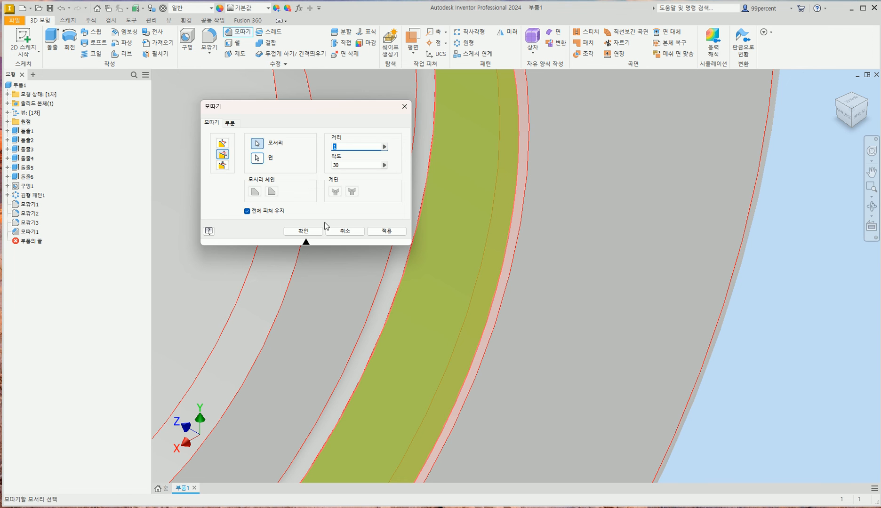
click(302, 231)
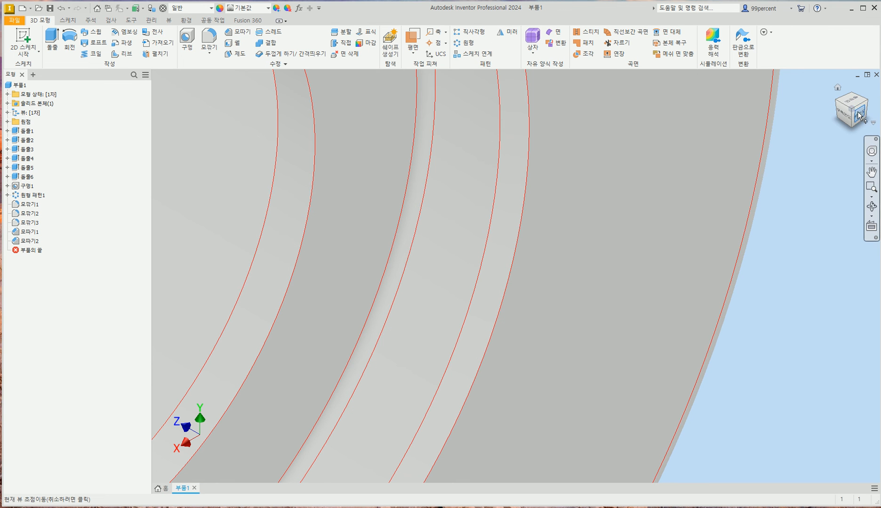
scroll(759, 159, up, 3)
click(857, 100)
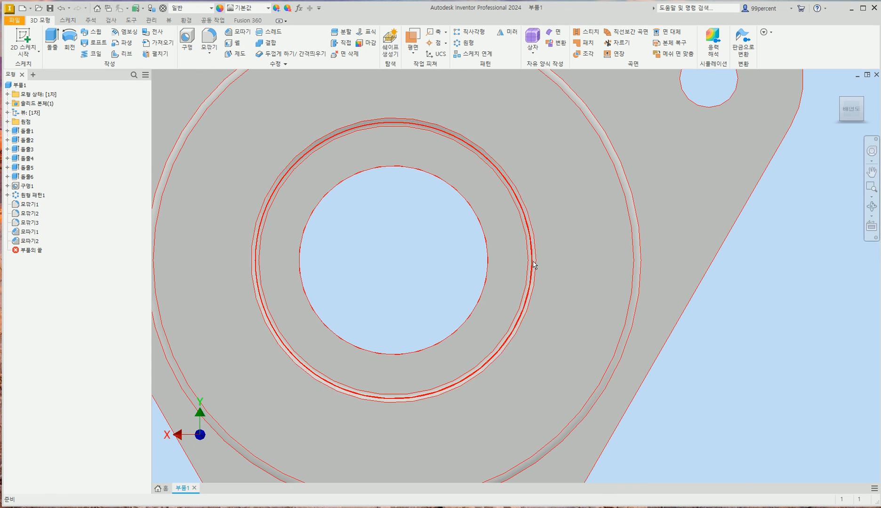
scroll(531, 265, down, 4)
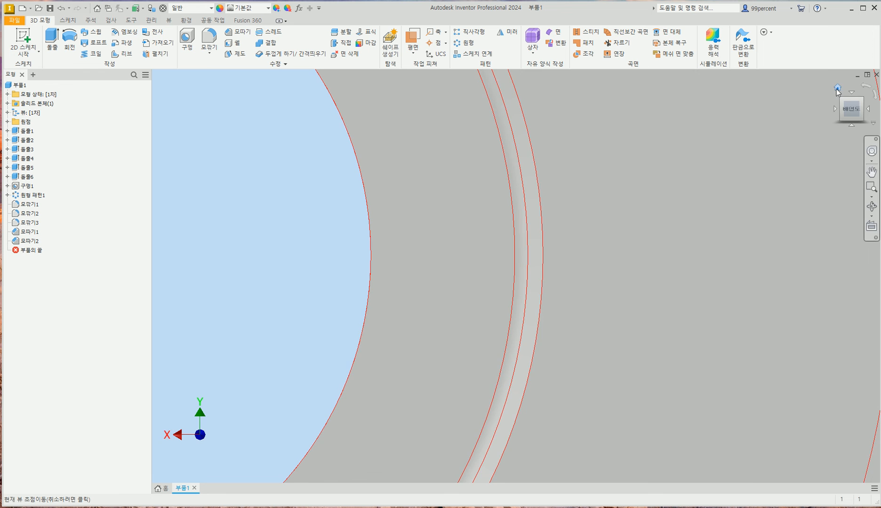
Check the flange dimensions in the reference drawing and chamfer the triangular flange's front perimeter edge with a 3 mm distance
click(837, 88)
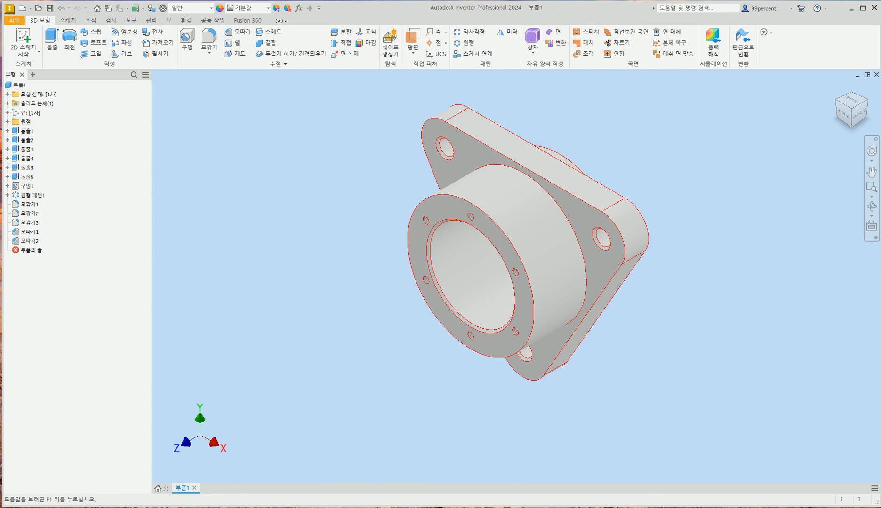
key(alt+Tab)
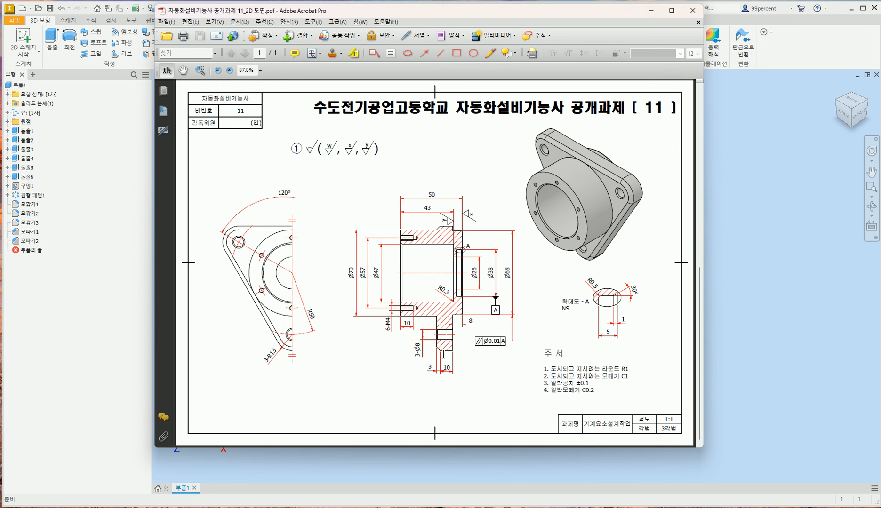
click(714, 203)
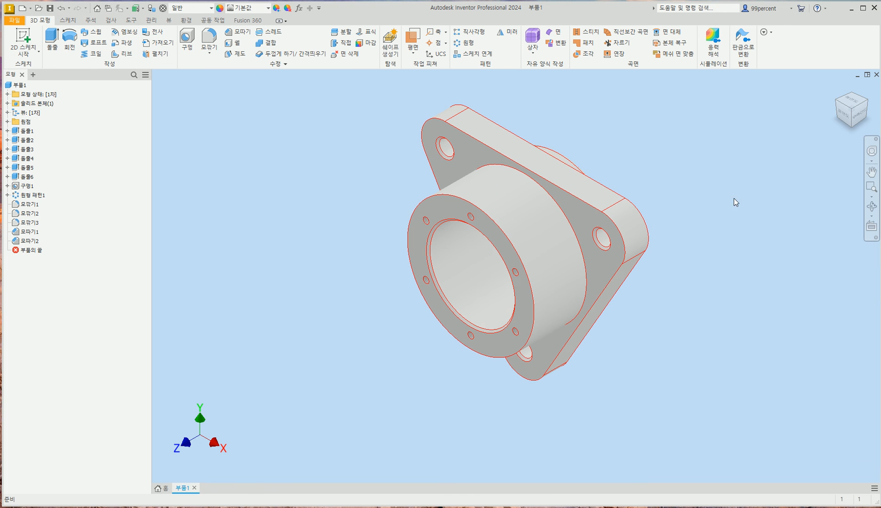
click(243, 33)
click(223, 144)
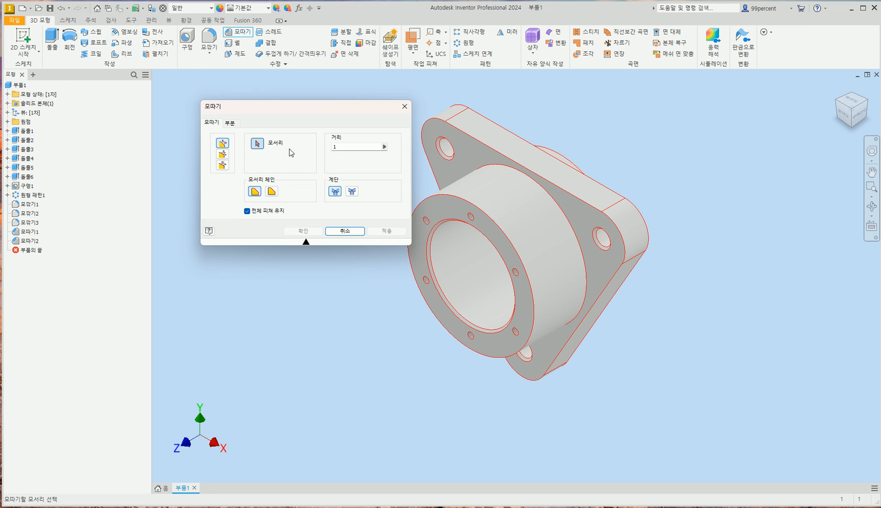
click(331, 147)
text(3)
click(491, 150)
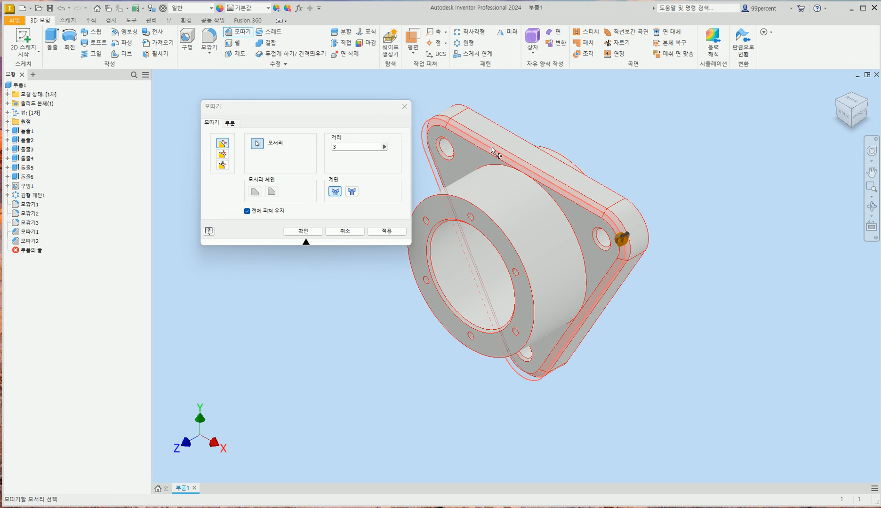
click(301, 232)
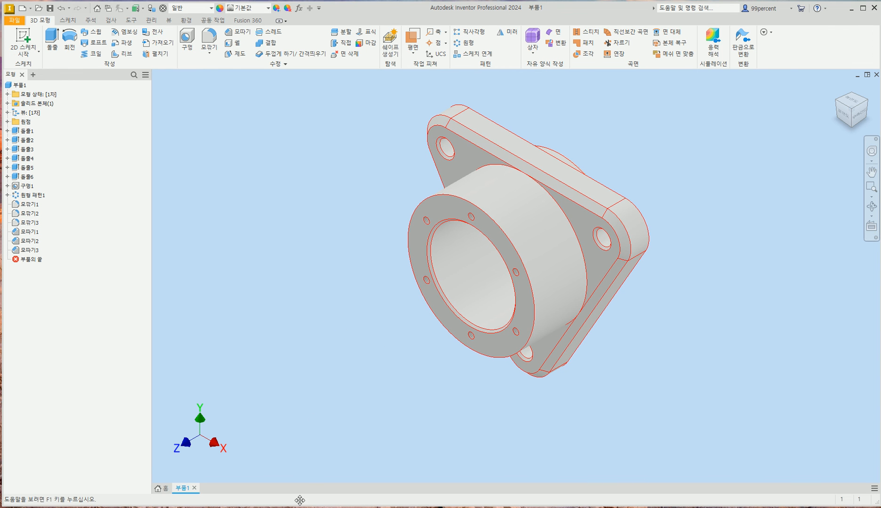
key(alt+Tab)
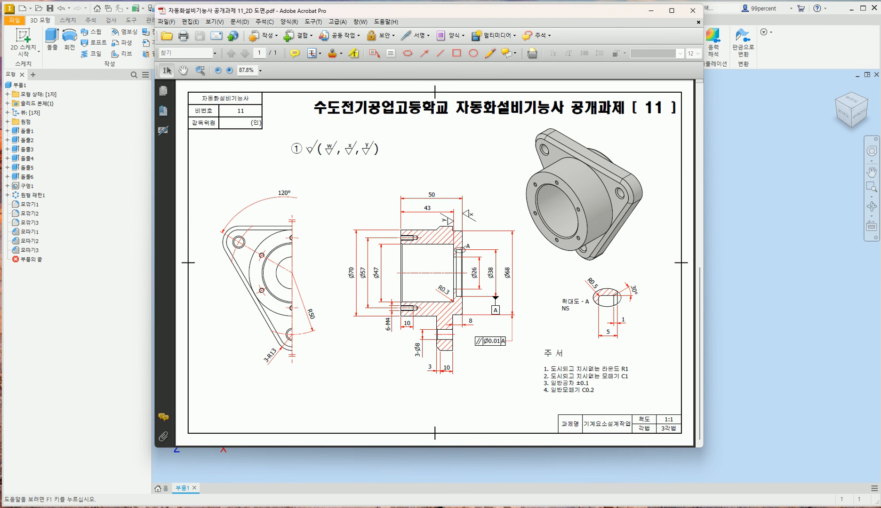
click(259, 505)
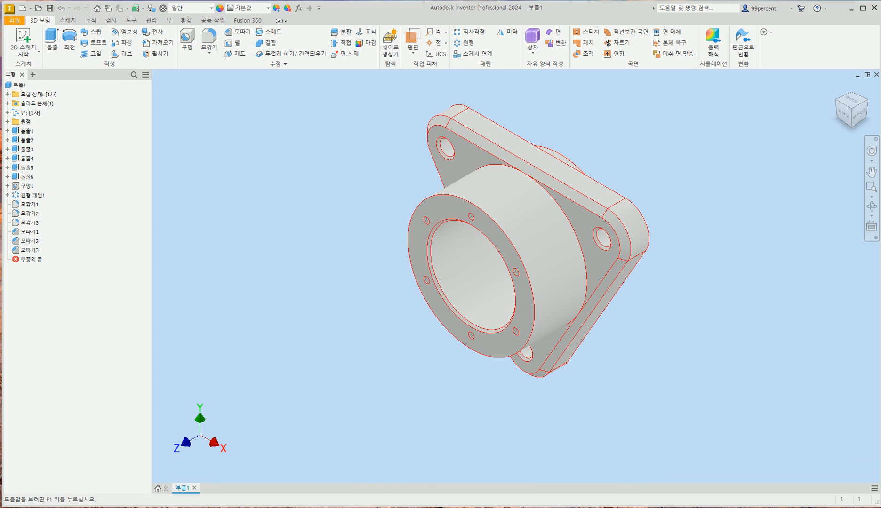